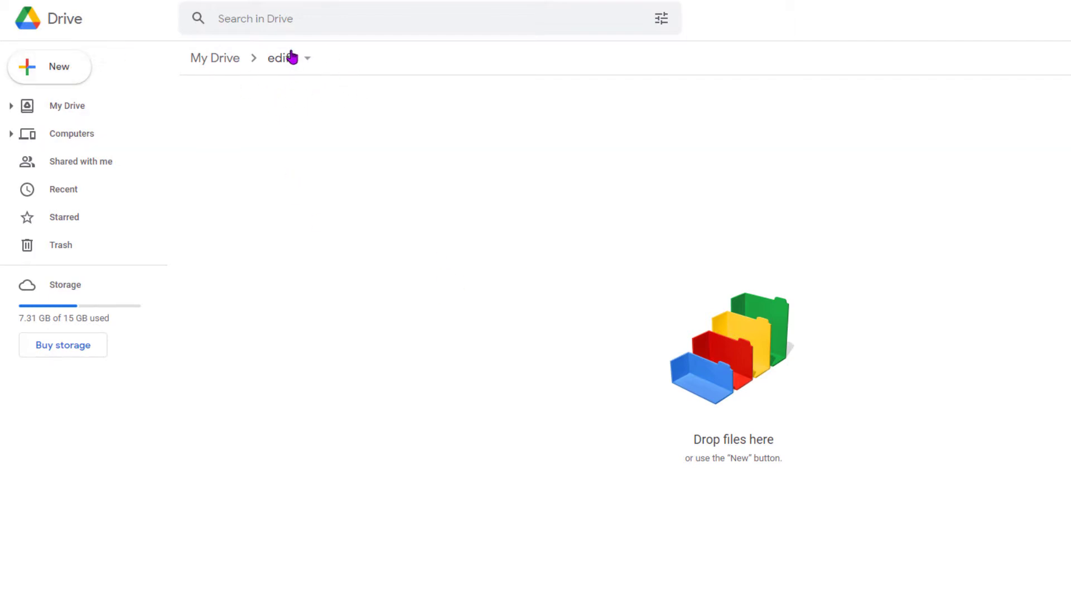
Step: Create a new Google Forms form in the edifo folder and title it "Survey"
click(55, 75)
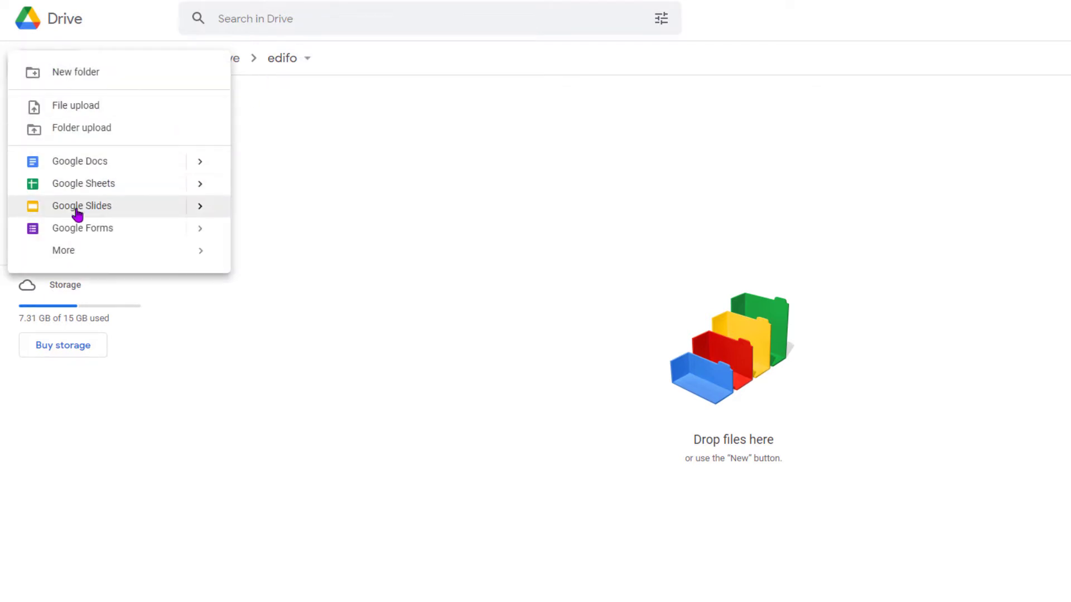
click(77, 232)
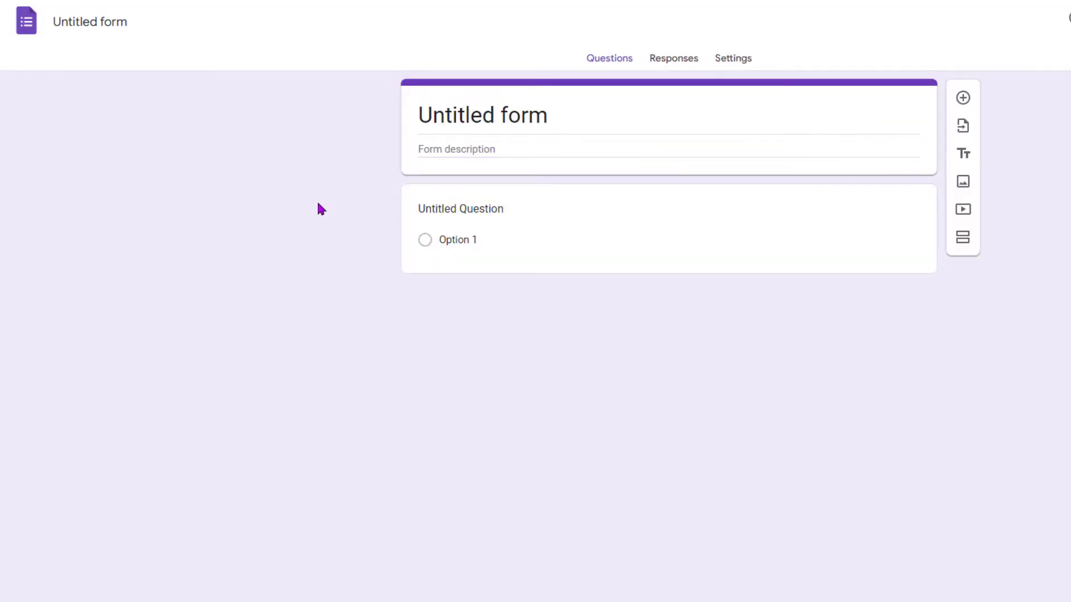
click(561, 124)
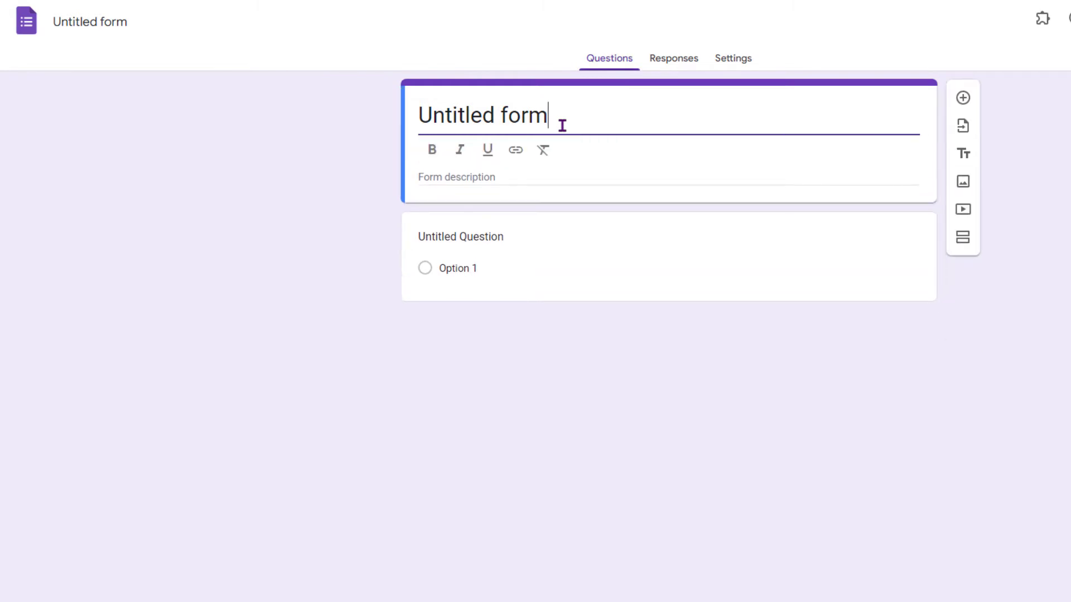
key(ctrl+a)
text(Survey)
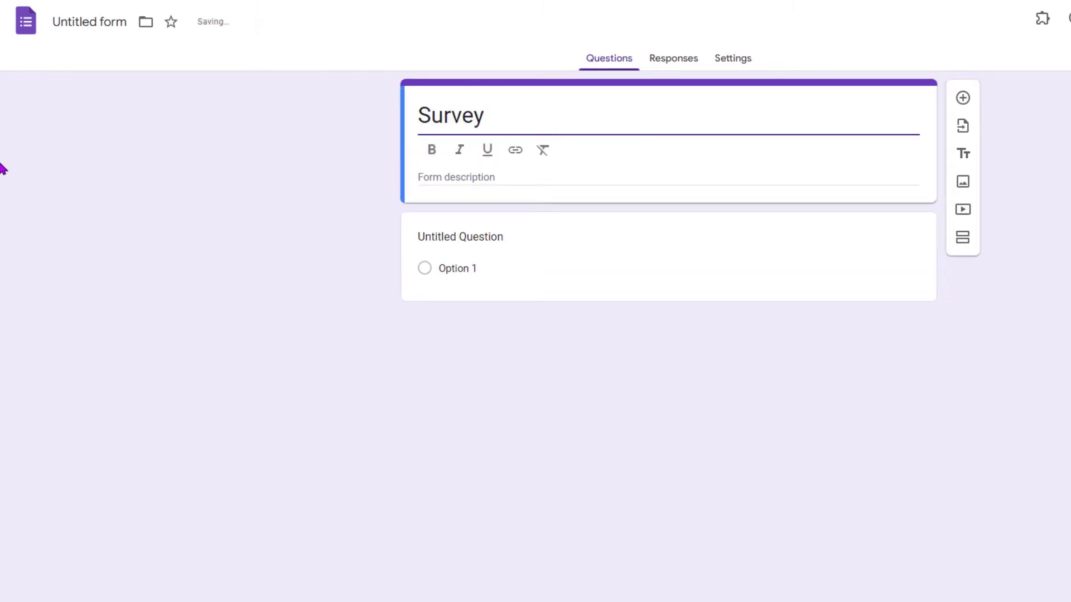
Step: Turn the untitled question into a required "Gender" question with the options Male and Female
click(561, 263)
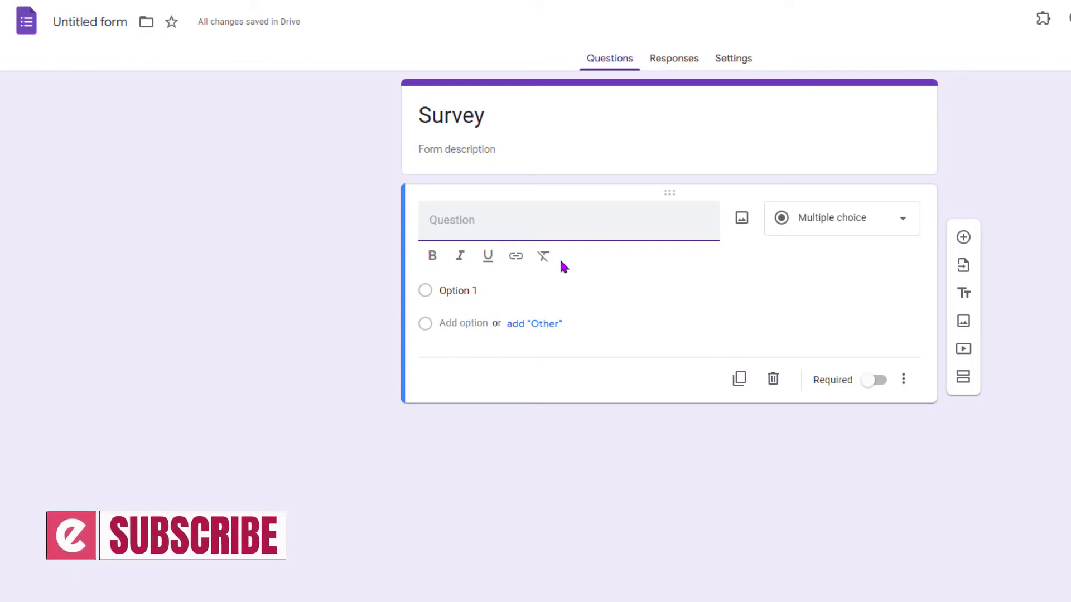
text(Gender)
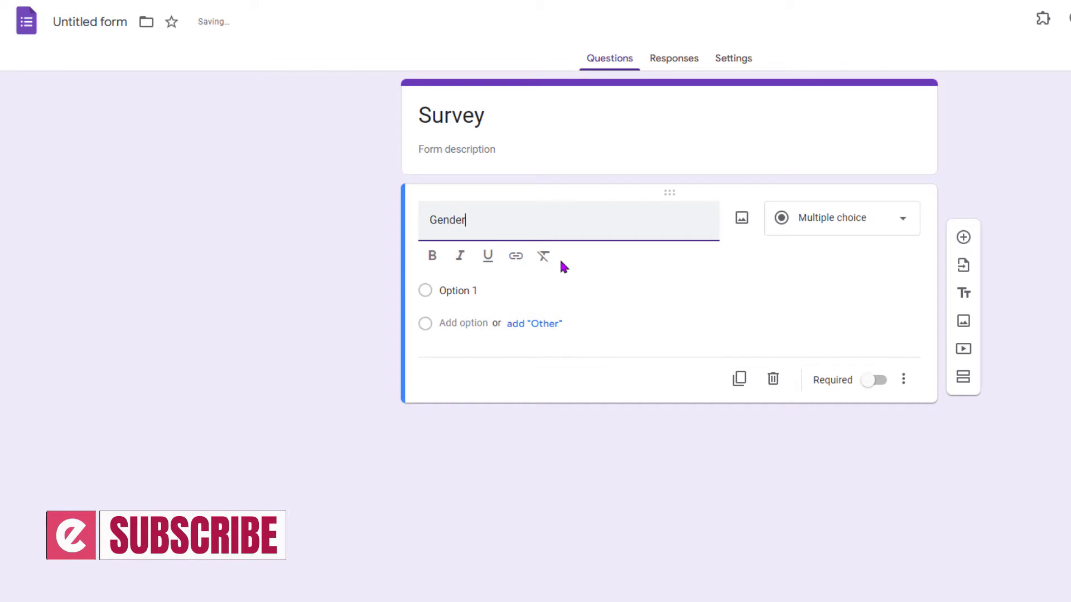
click(480, 289)
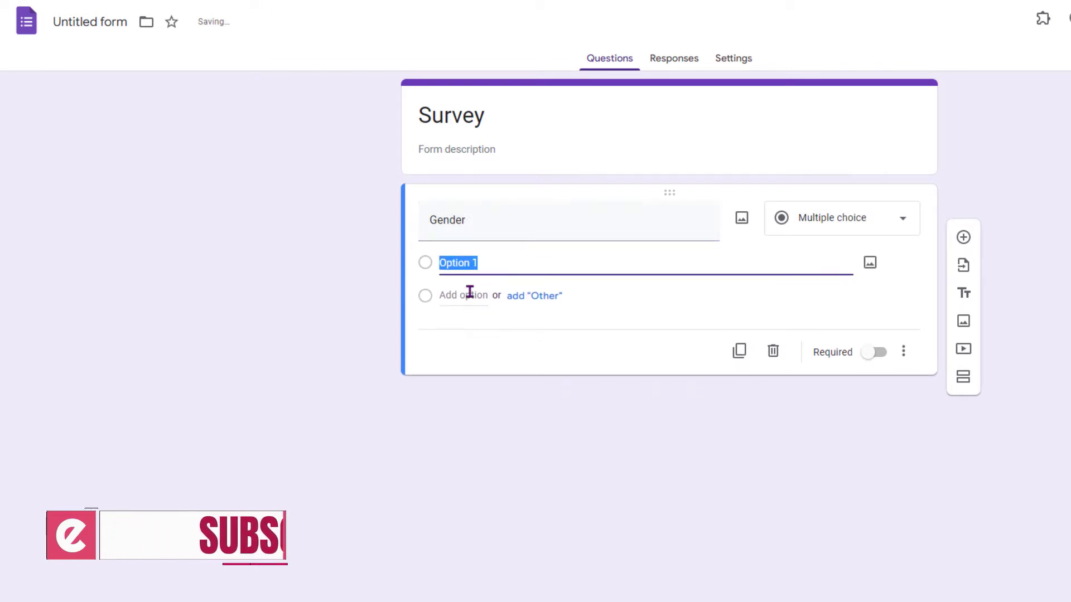
text(M)
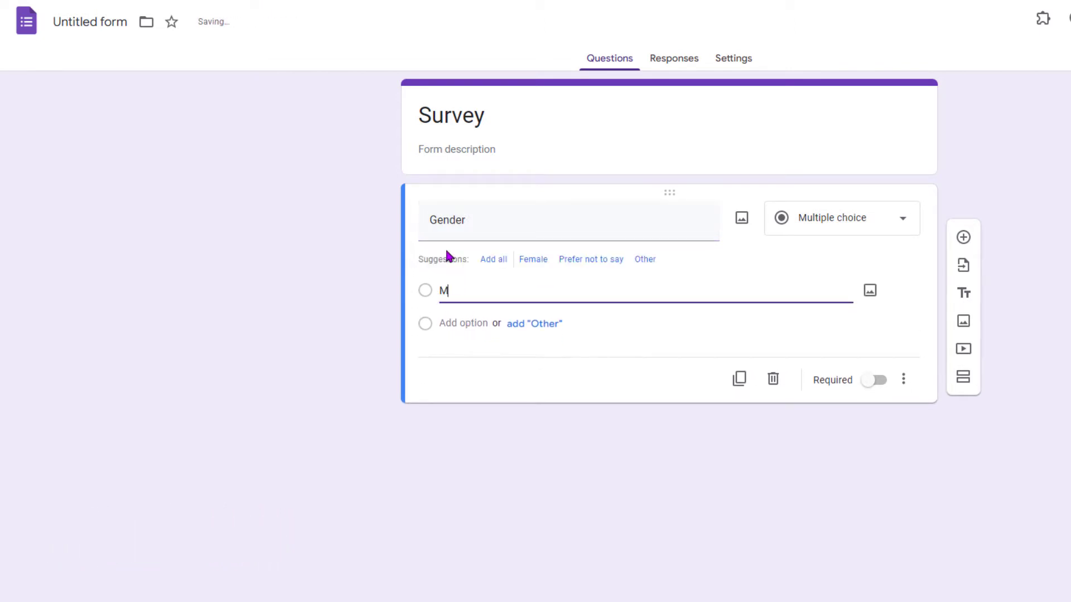
text(ale)
click(454, 323)
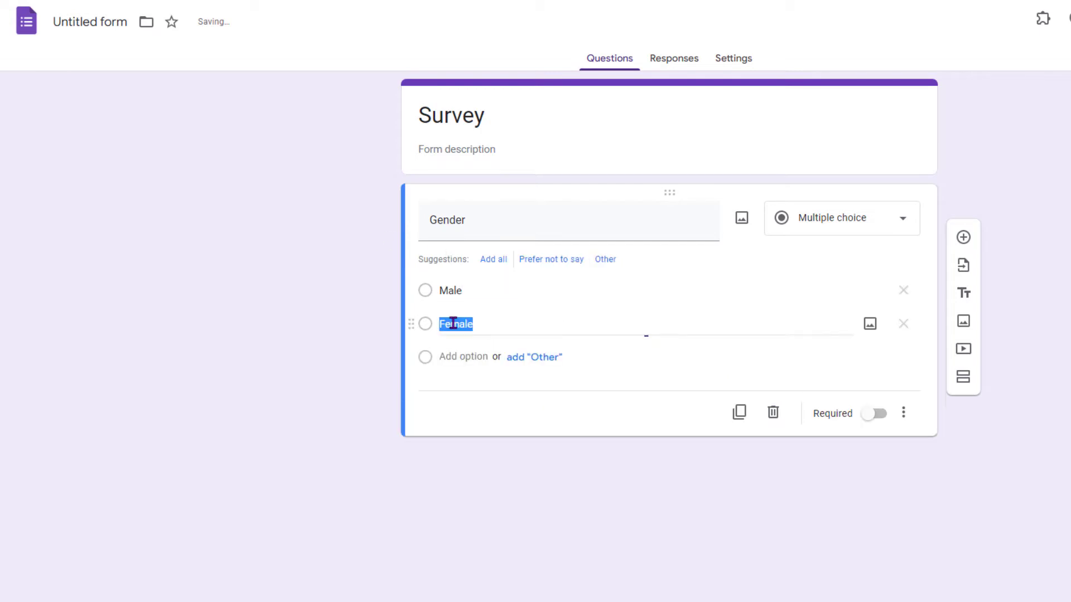
click(557, 419)
click(877, 414)
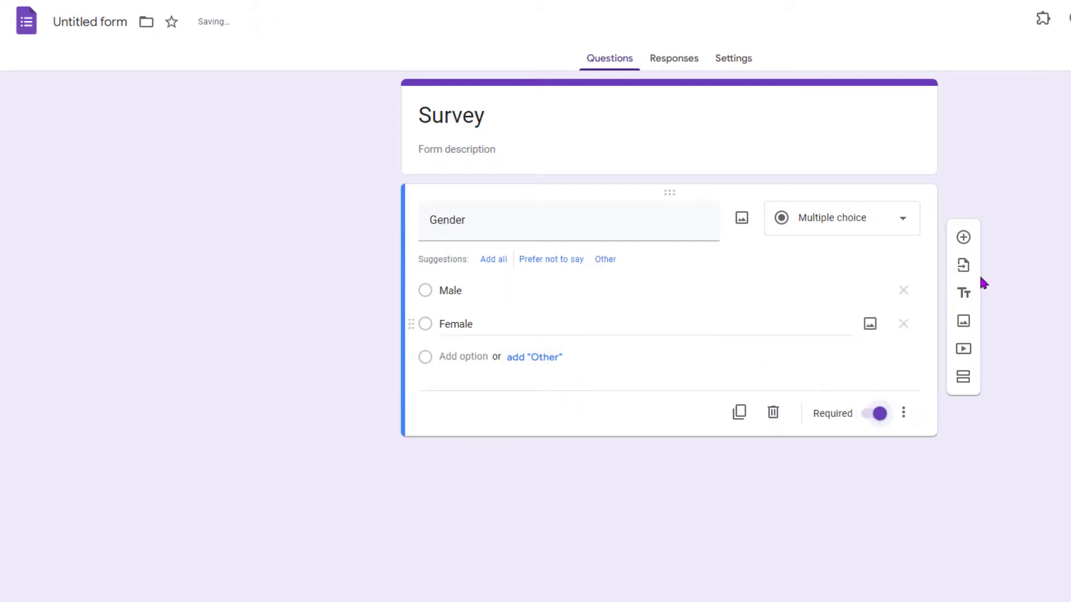
Step: Add a second question reading "Which of the Academy Award-winning films have you seen?"
click(963, 237)
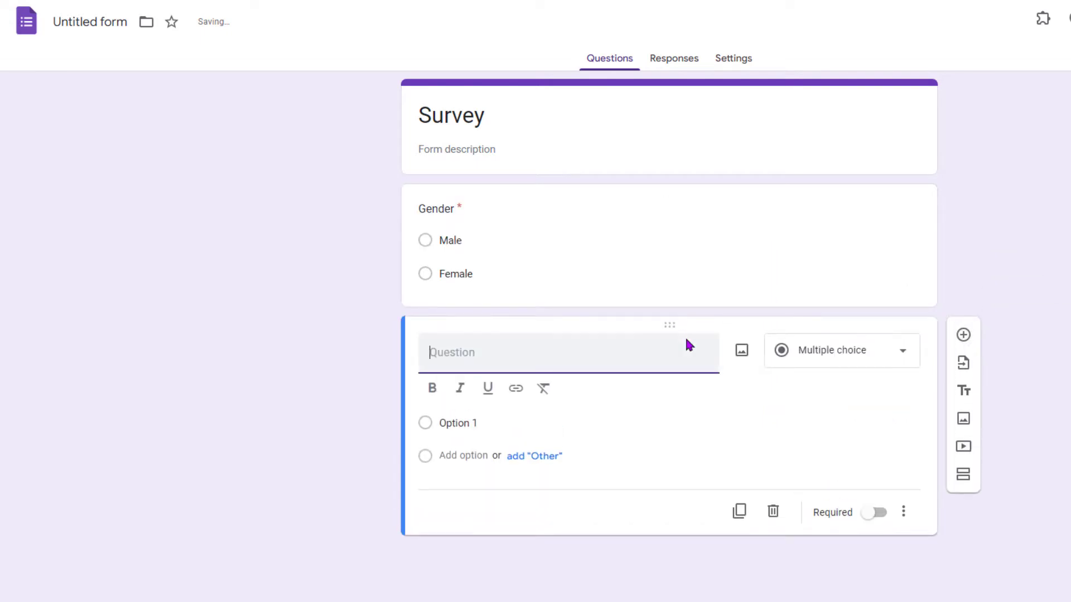
text(Which oif)
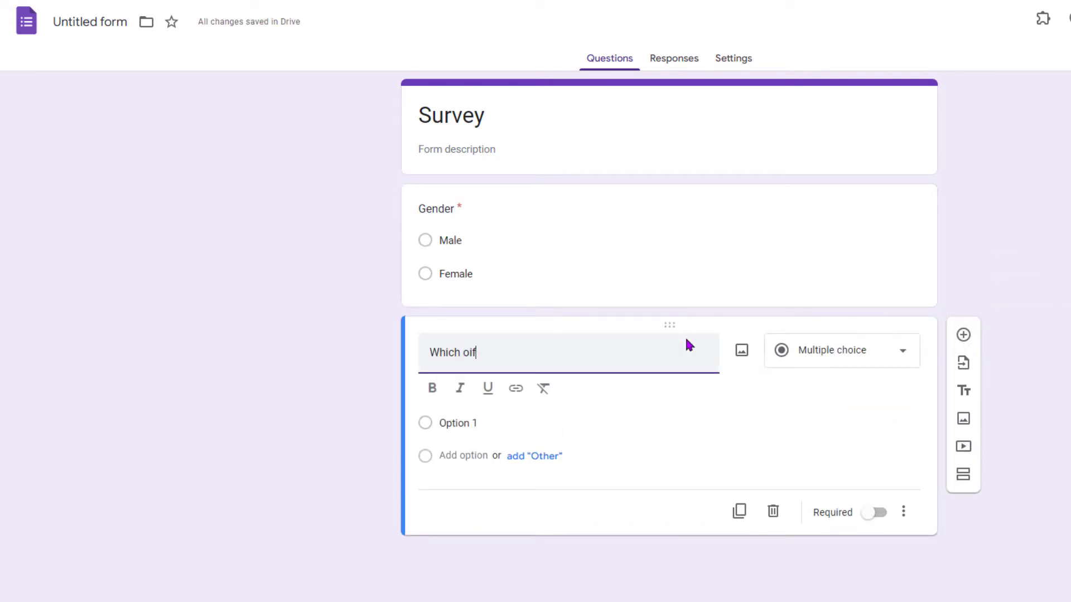
key(BackSpace)
key(BackSpace)
text(f the )
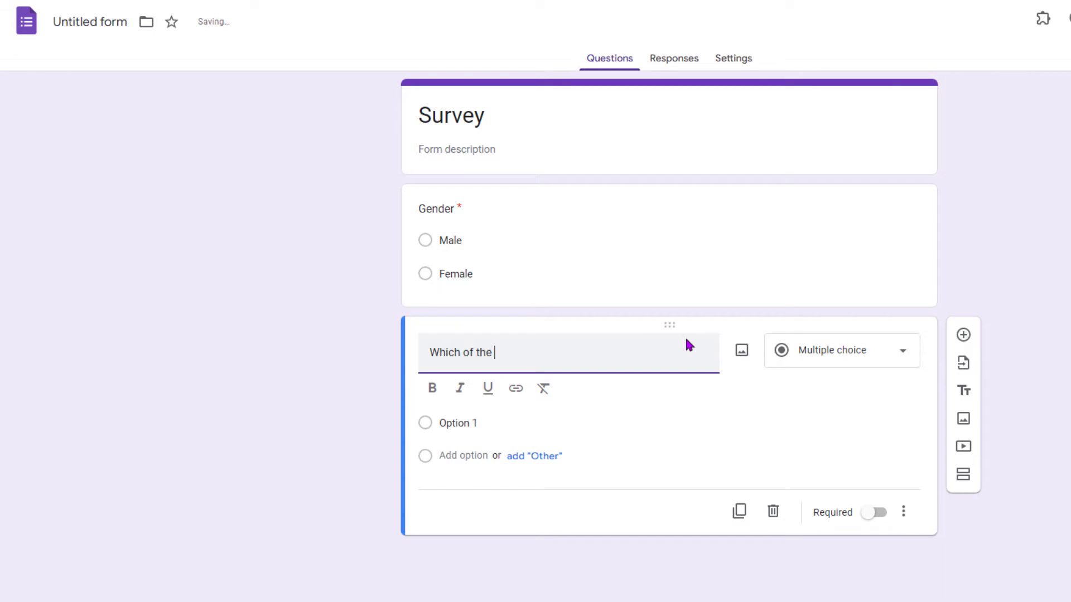
text(Academy)
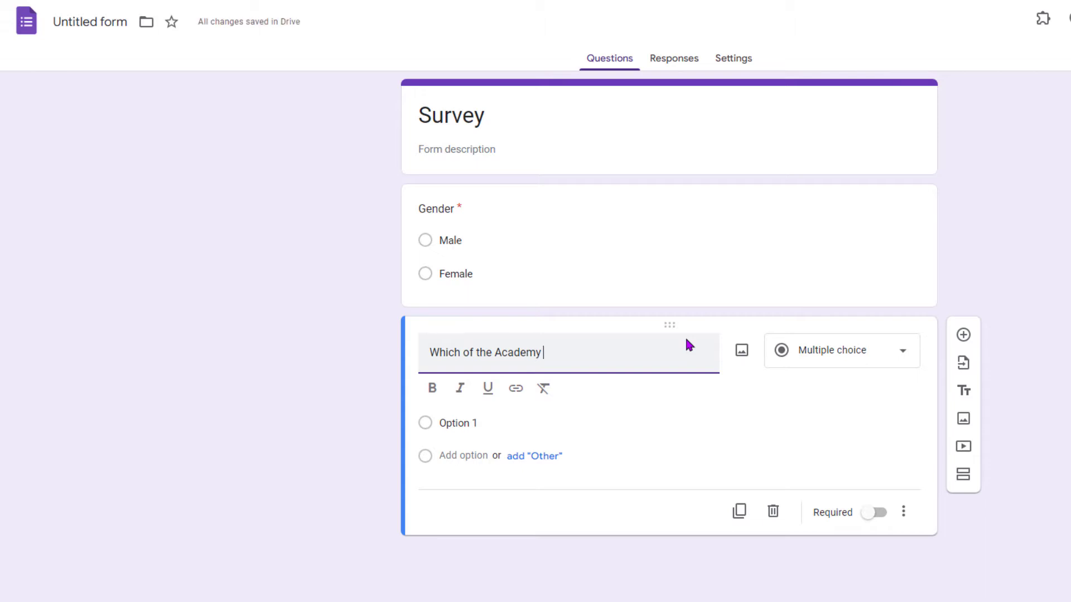
text( Award-winning films )
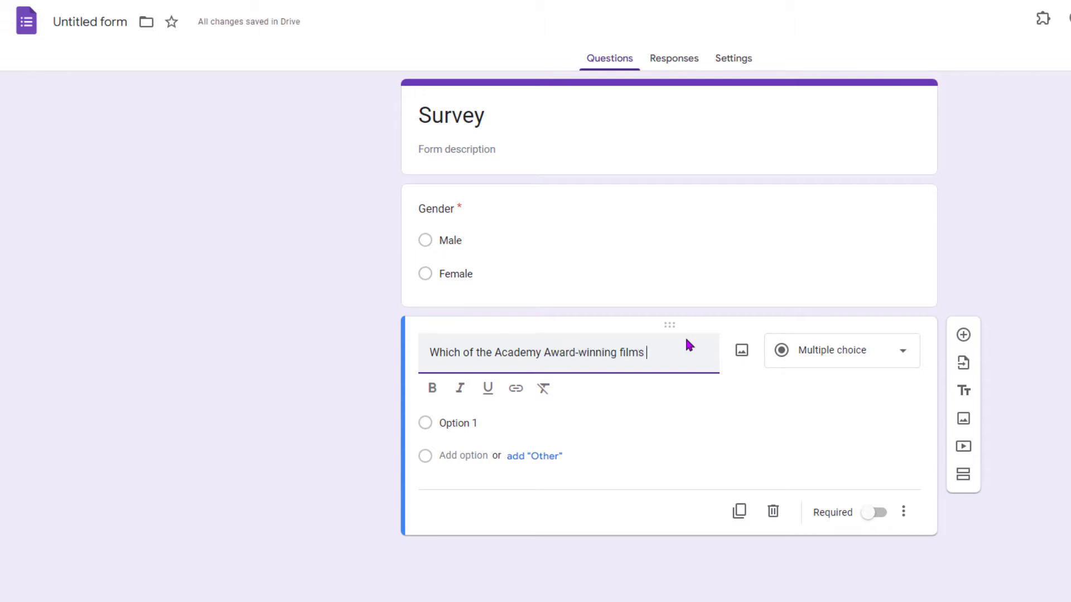
text(have yo)
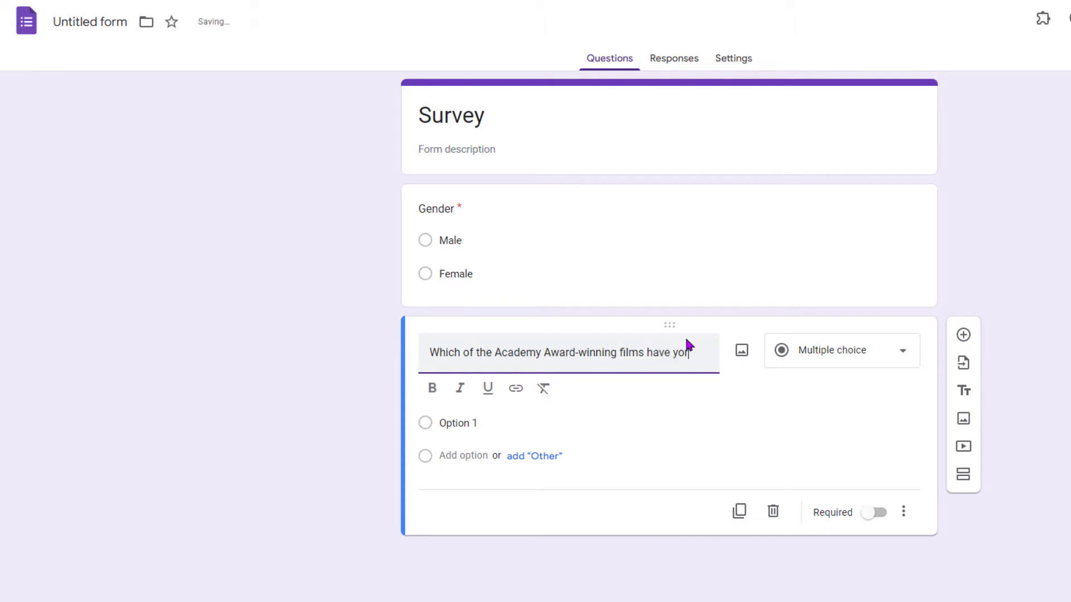
text(u seen?)
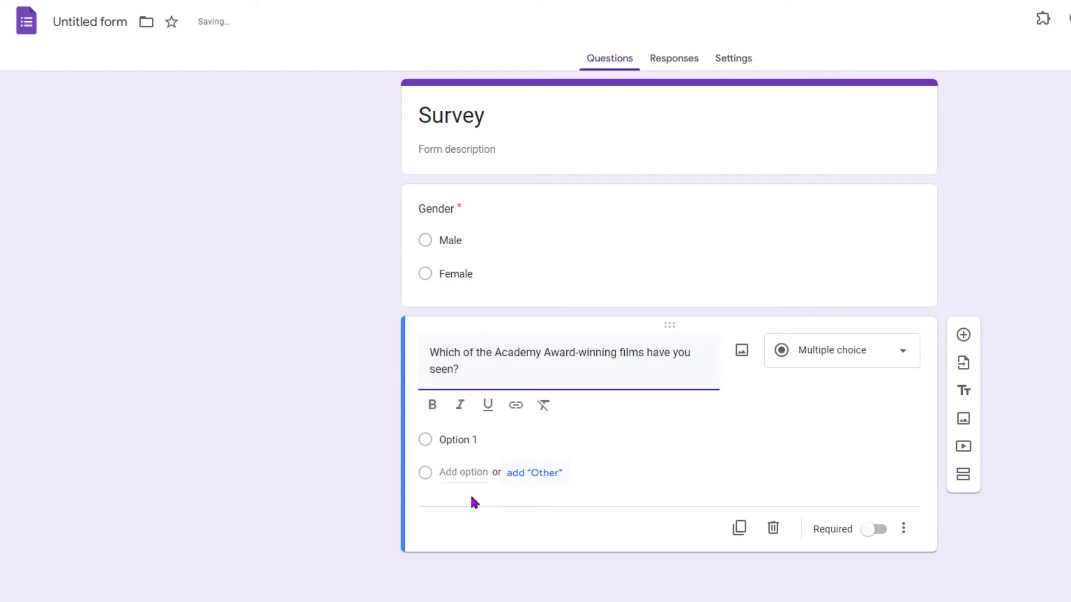
Step: Enter Parasite, Green Book and The Shape of Water as the film question's first three options
click(495, 440)
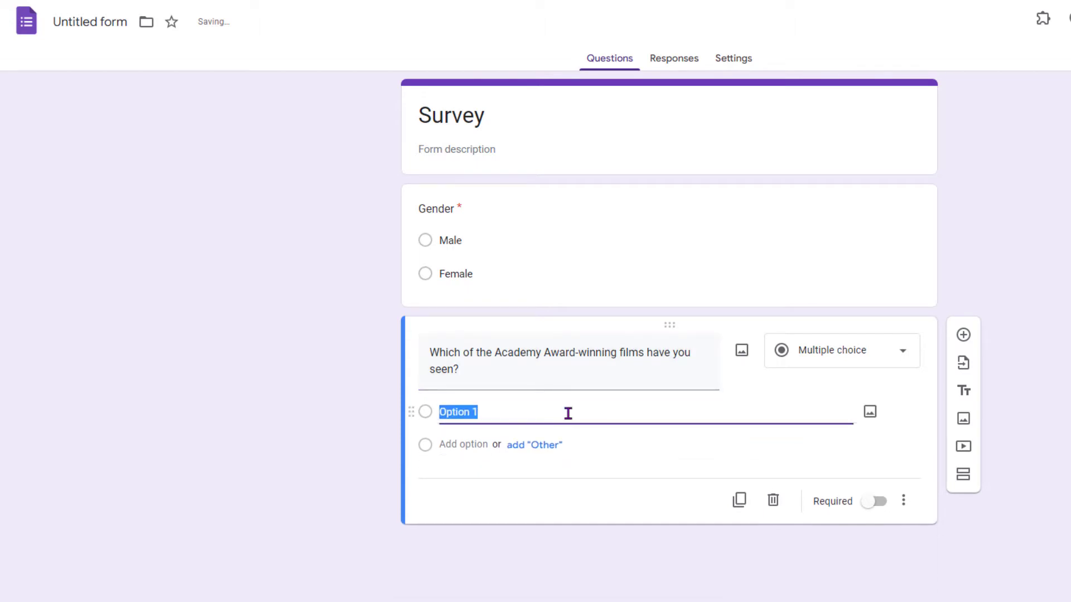
text(Parasite)
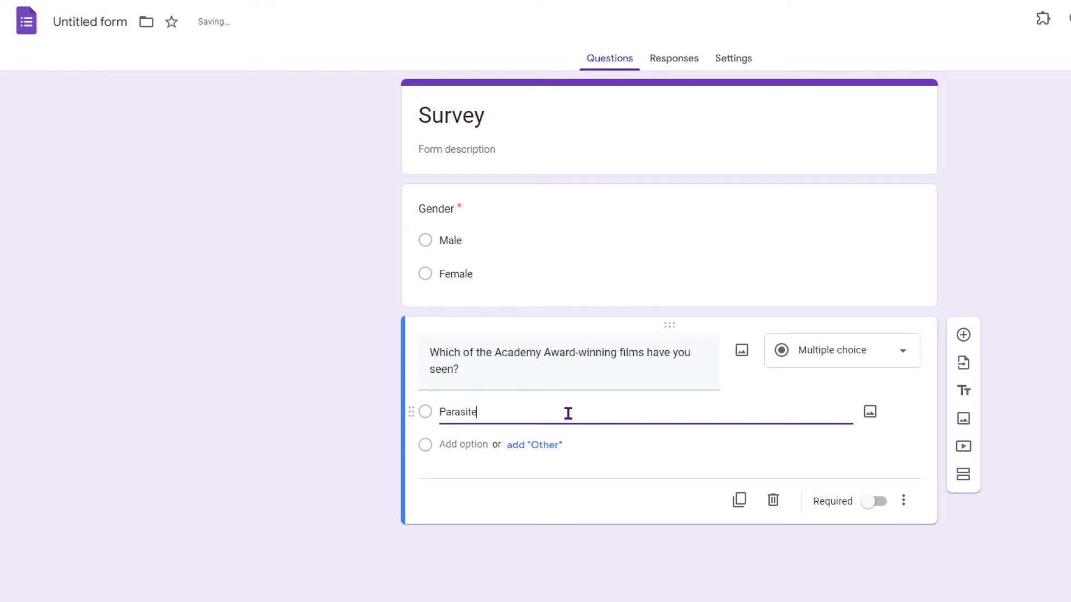
key(Return)
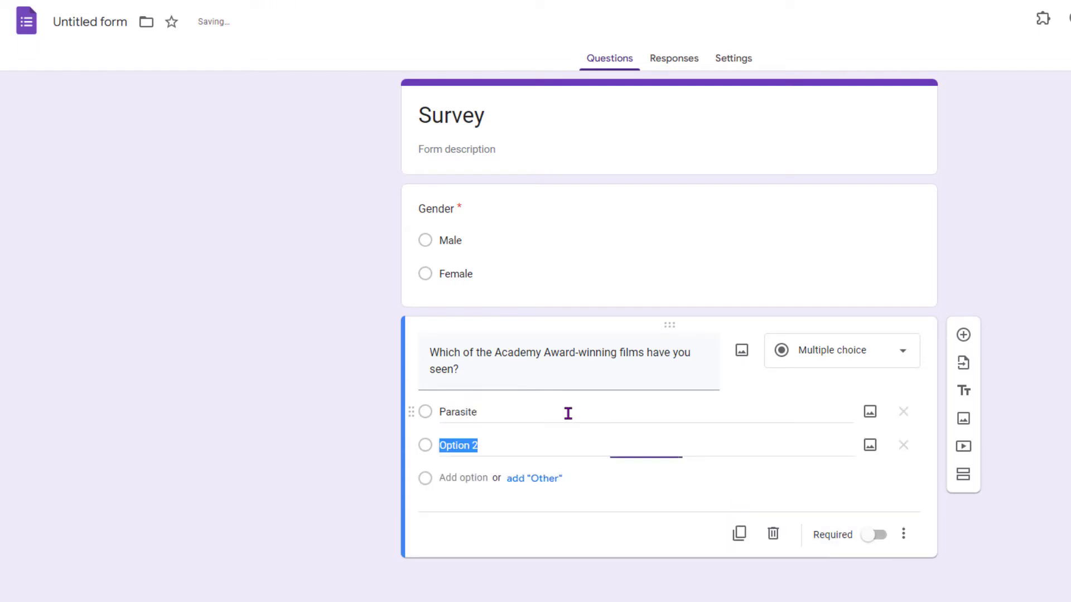
text(Green Book)
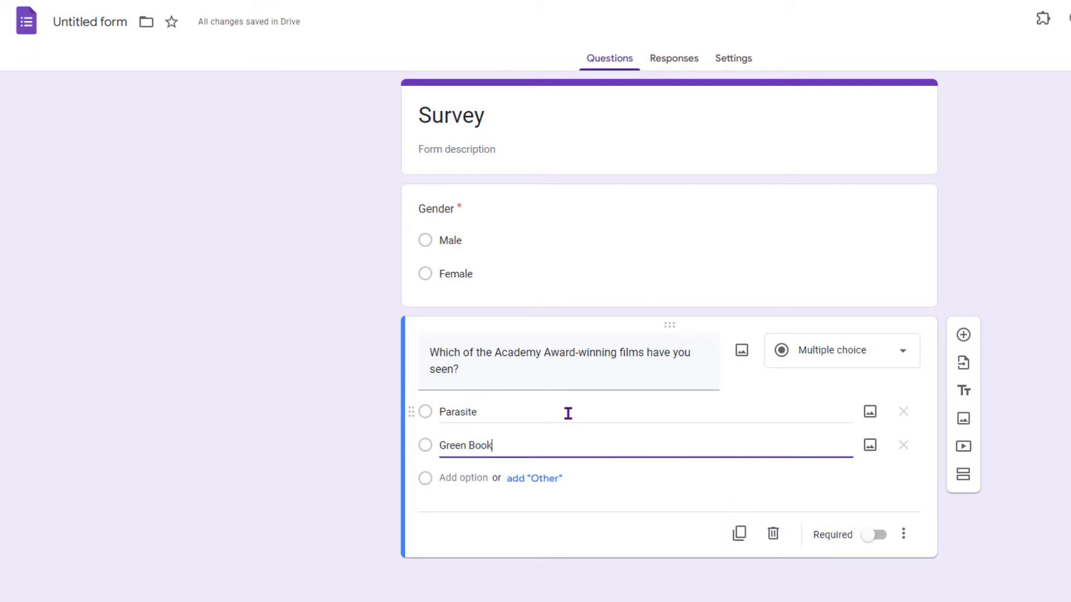
key(Return)
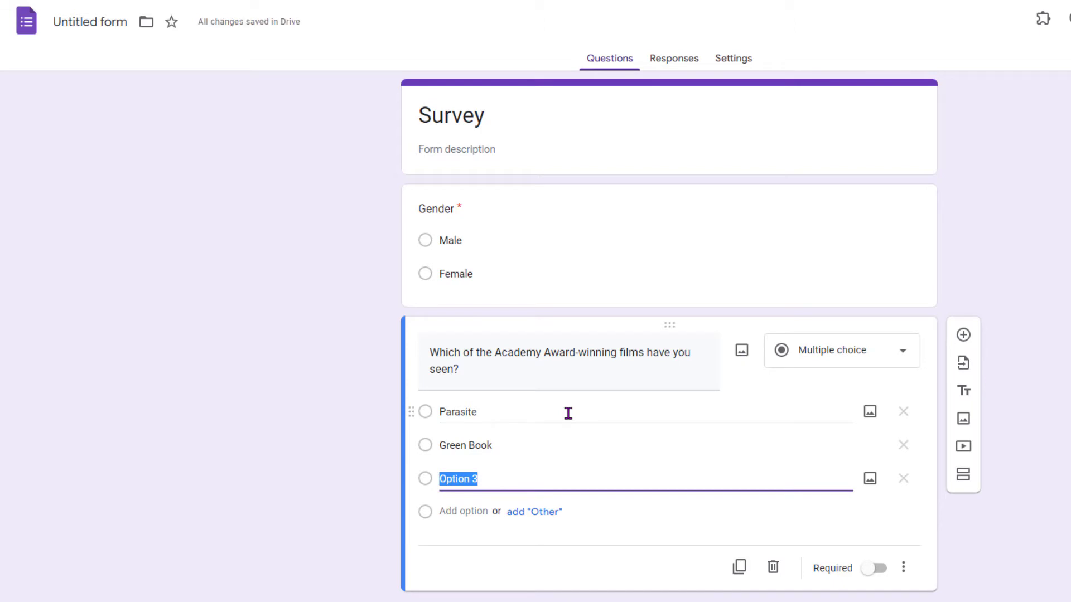
text(The Shape of)
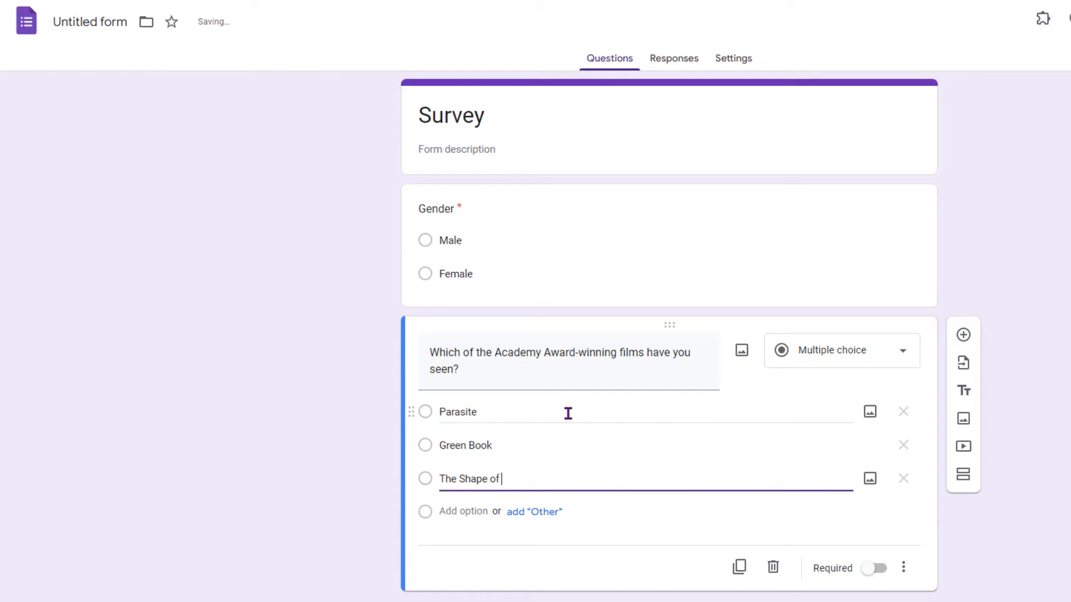
text( Water)
Step: Add the further film options Moonlight, 12 Years a slave, The Artist and Spotlight
key(Return)
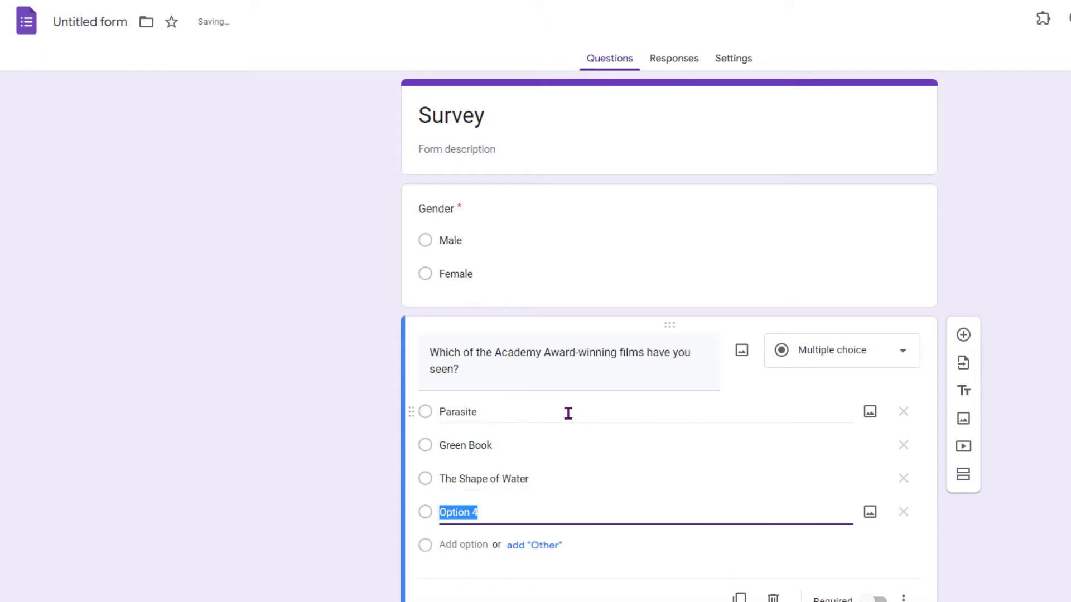
text(Moonlight)
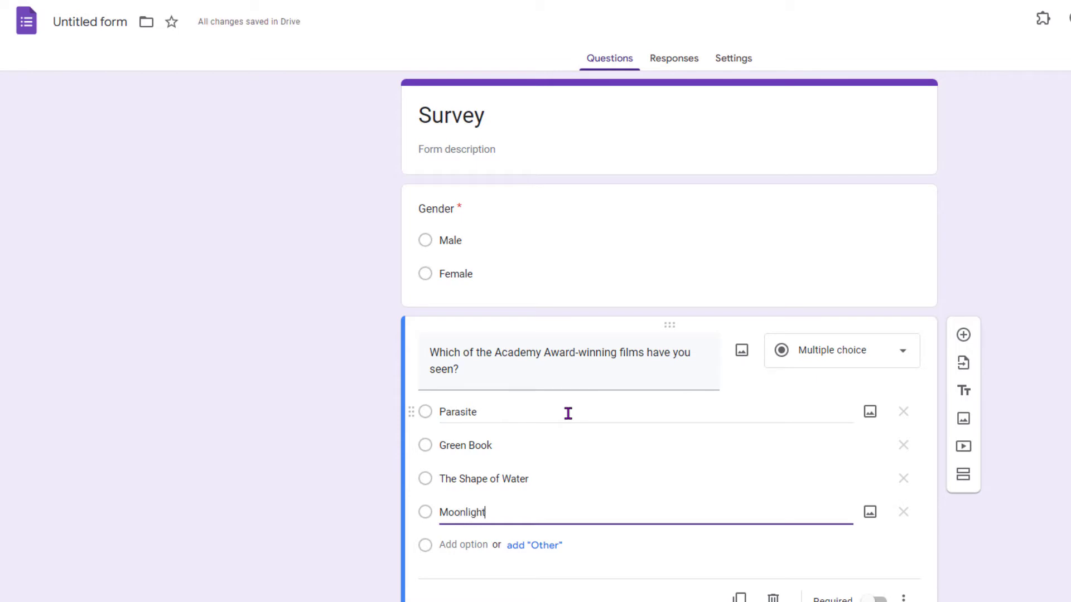
key(Return)
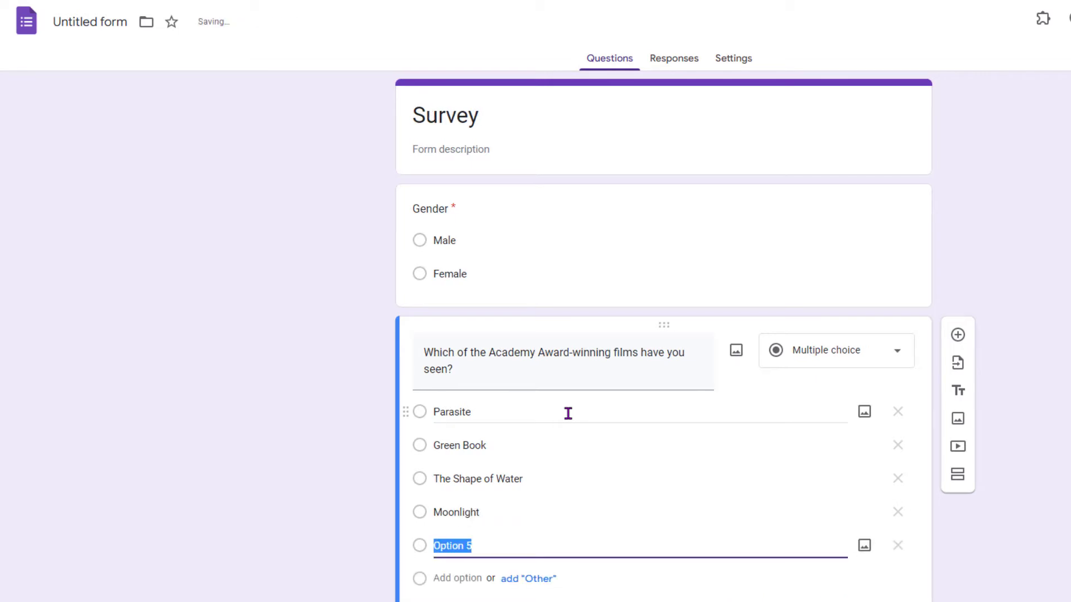
text(12 Y)
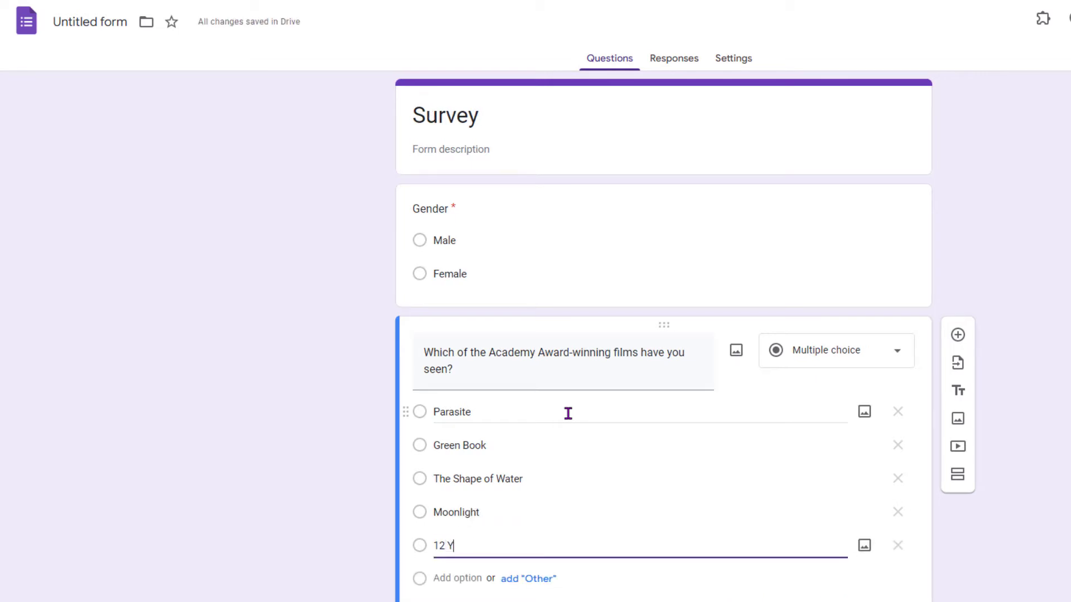
text(ears a slave)
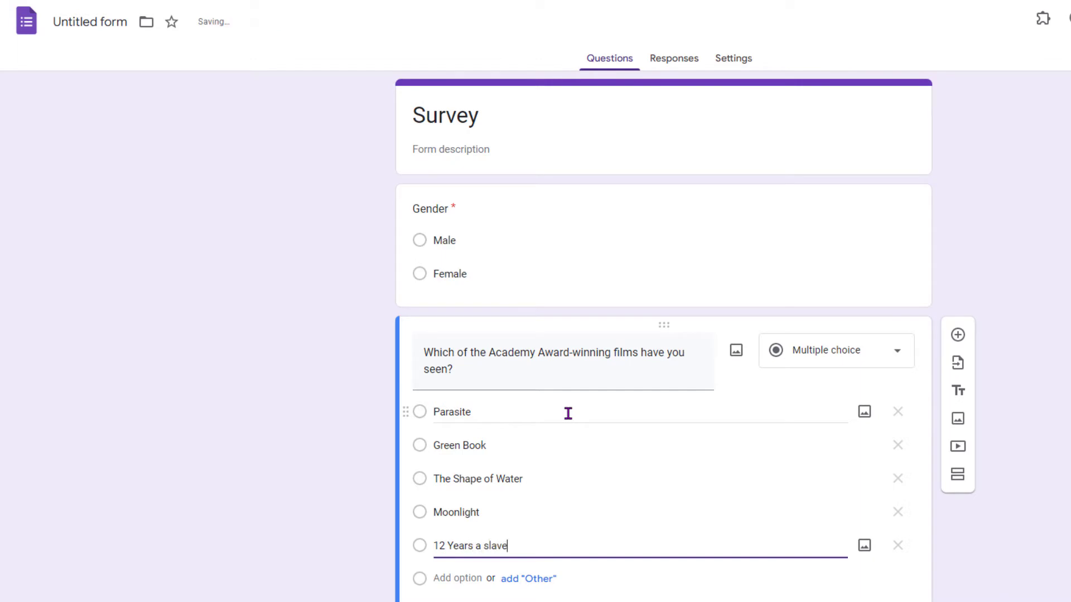
key(Return)
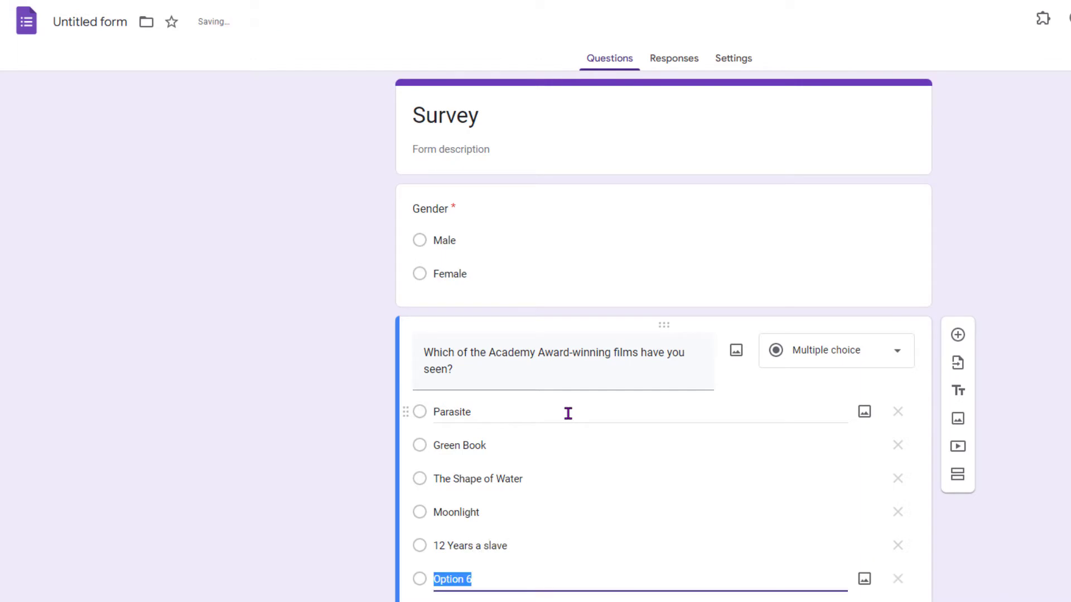
text(The Artist)
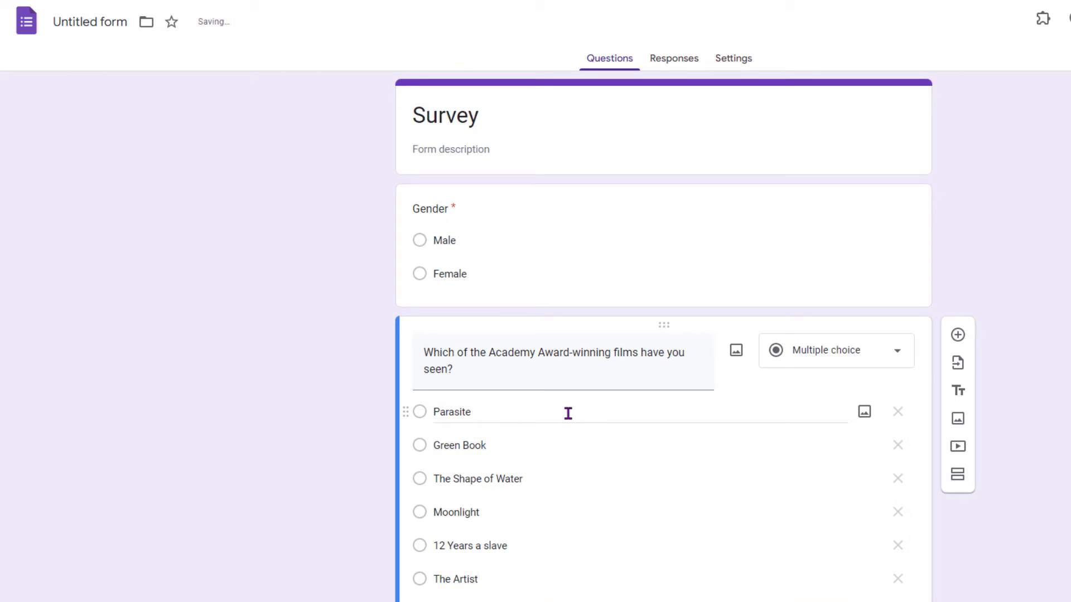
key(Return)
text(Spo)
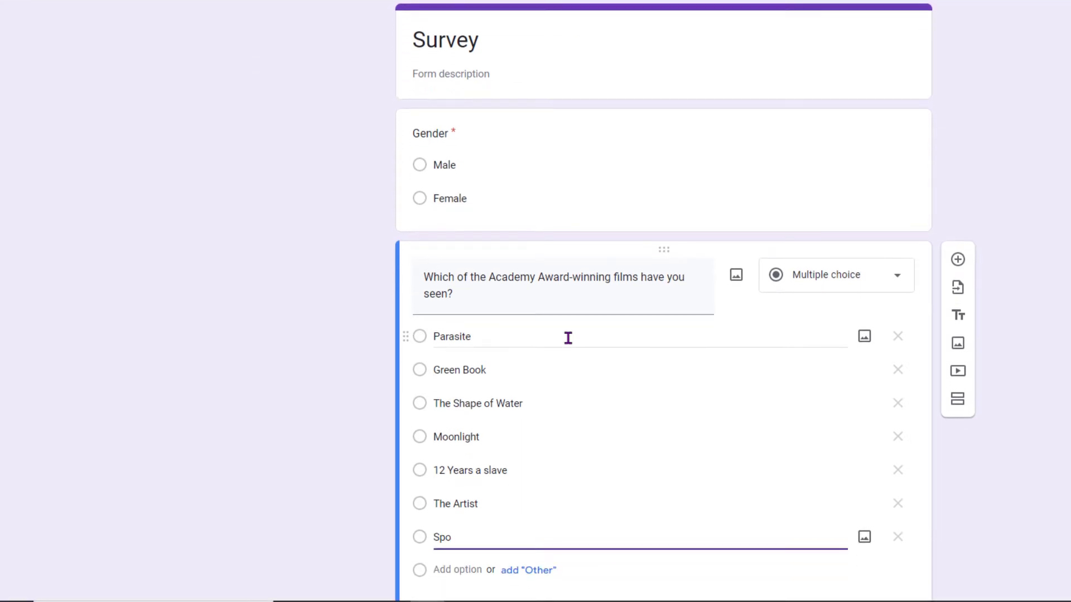
text(tlight)
scroll(712, 322, down, 2)
click(1013, 404)
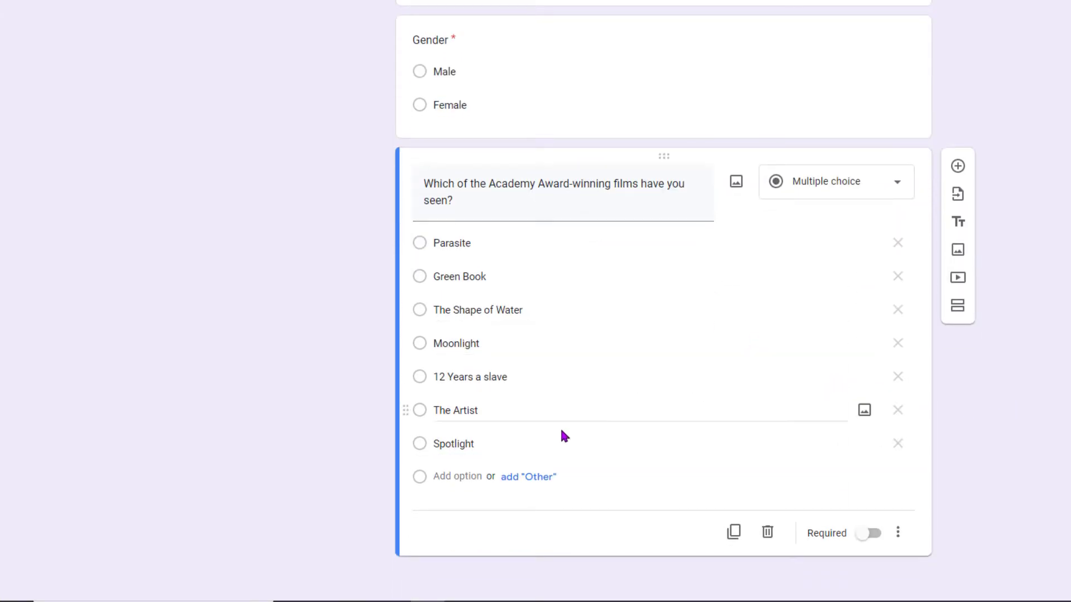
Step: Make the film question required and change its type to Checkboxes
click(874, 534)
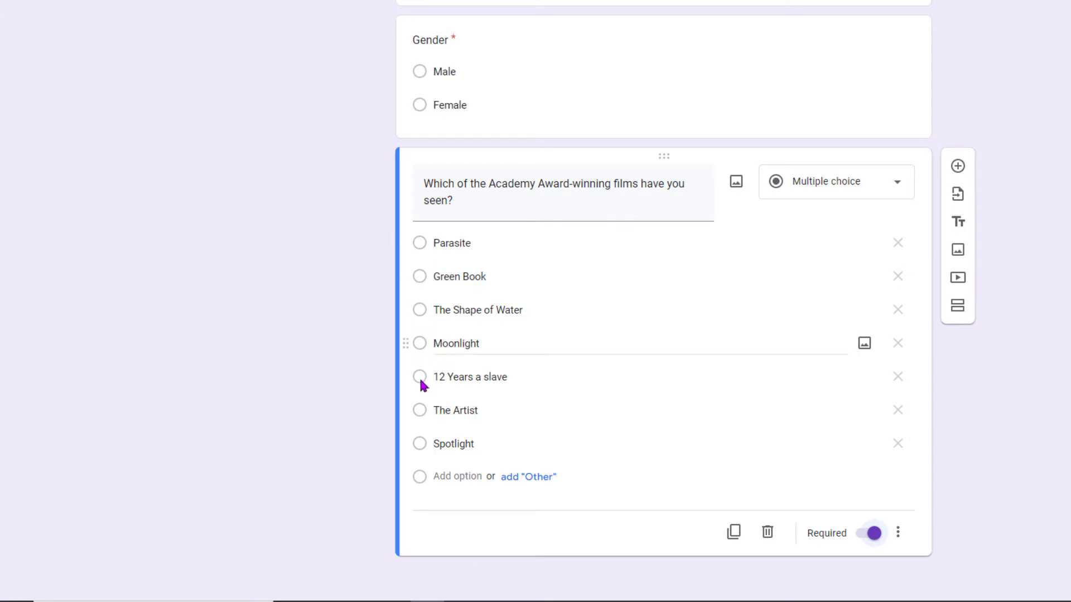
click(888, 188)
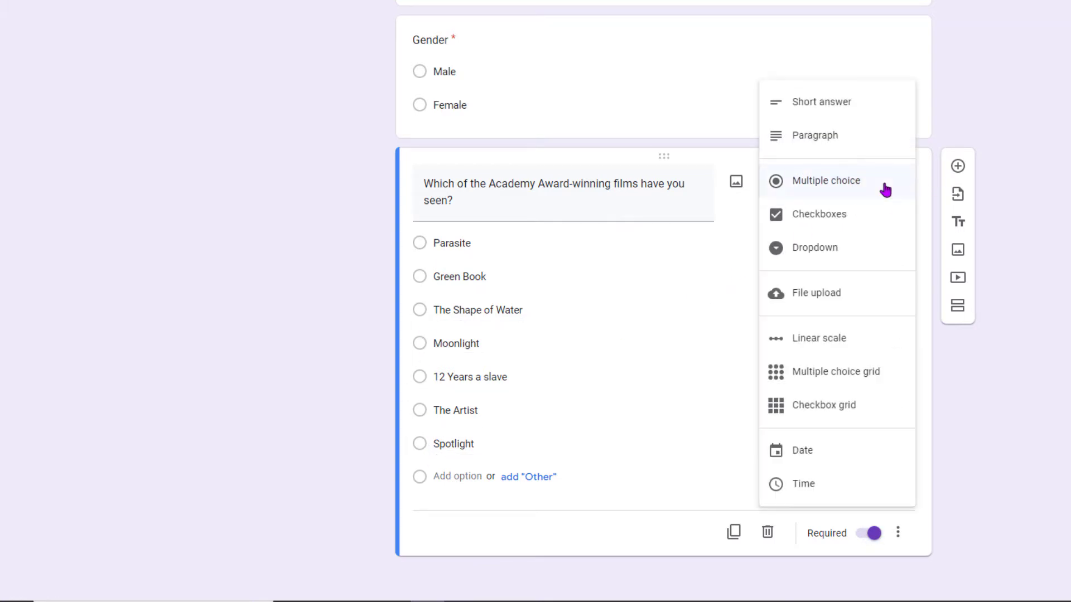
click(896, 222)
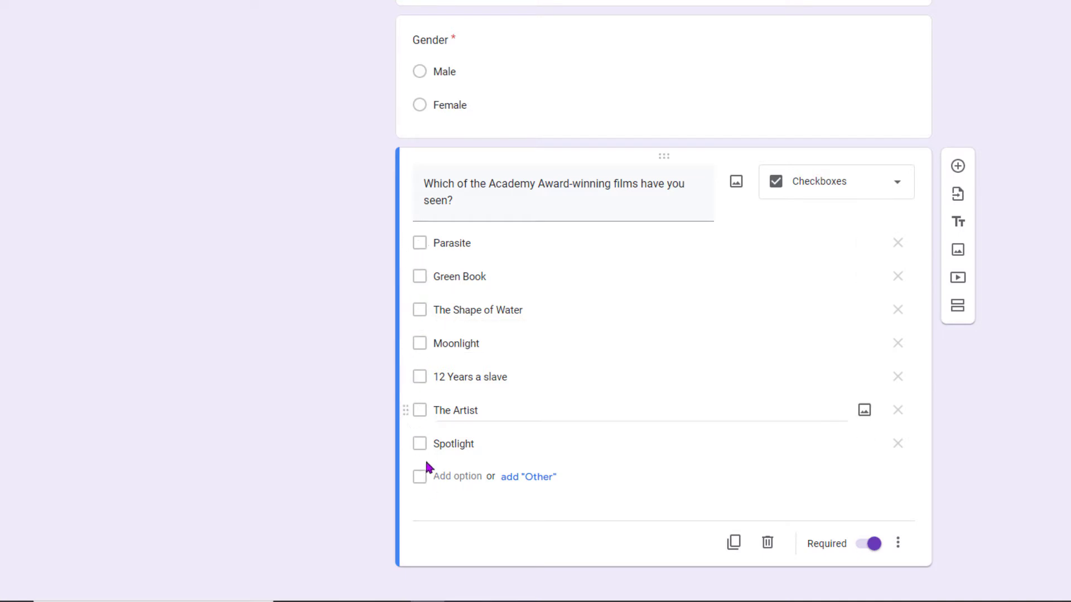
Step: Preview the survey and answer it with gender Male and the films Parasite, The Shape of Water, The Artist and Spotlight
scroll(478, 223, up, 1)
scroll(477, 223, up, 1)
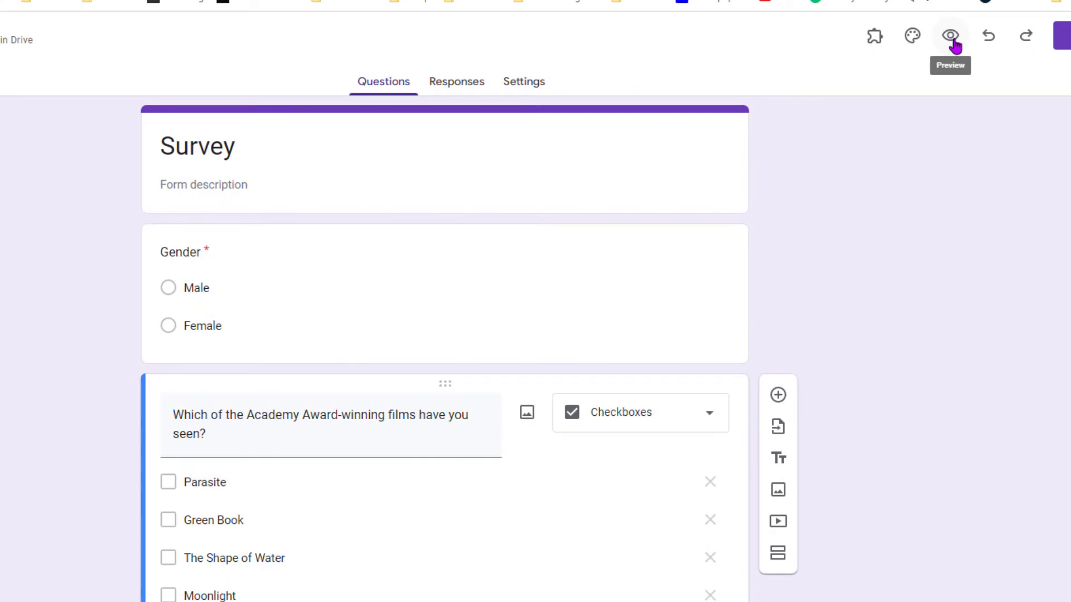
click(956, 46)
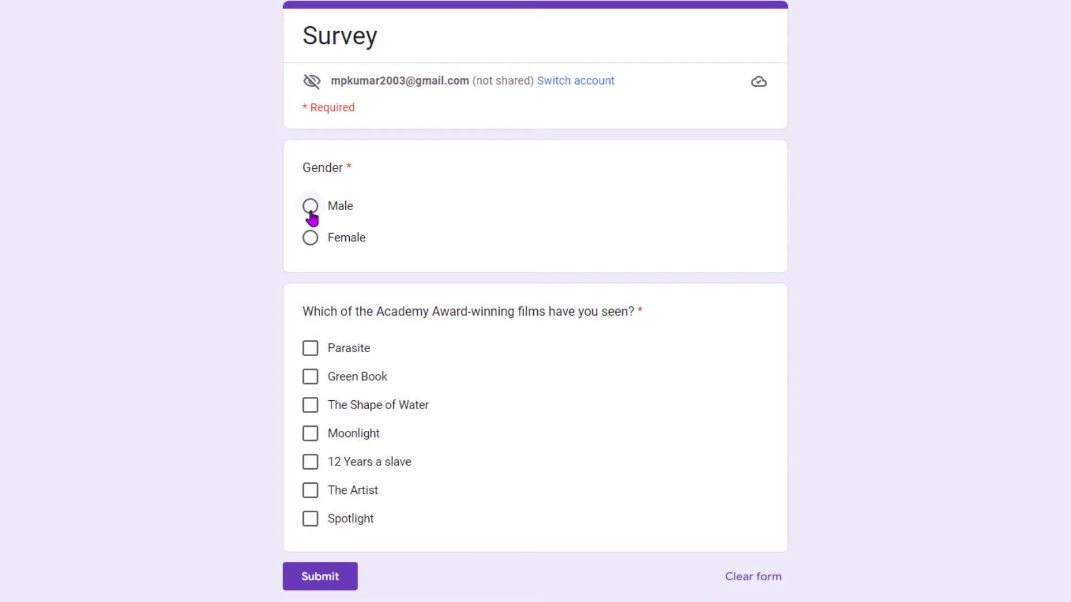
click(310, 209)
click(311, 351)
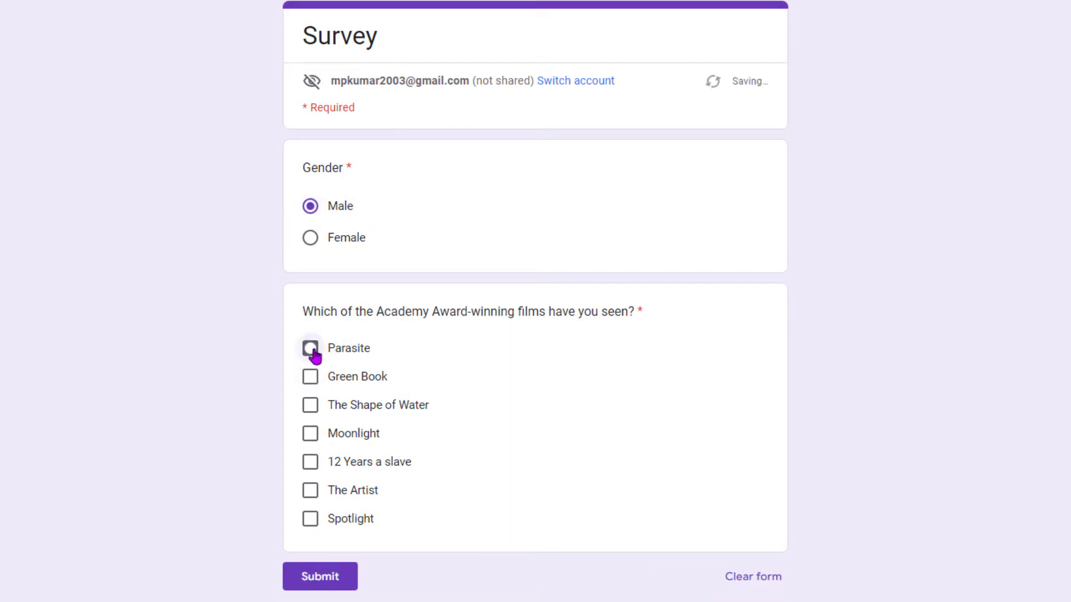
click(311, 407)
click(310, 491)
click(312, 522)
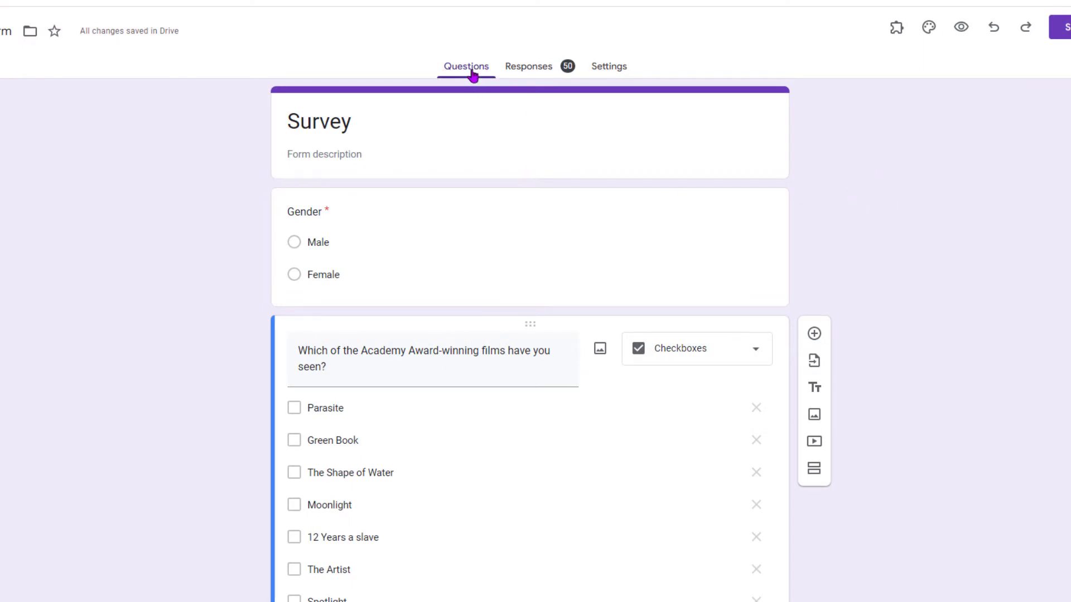
Step: Create a new spreadsheet named "Survey" from the form's responses
click(535, 73)
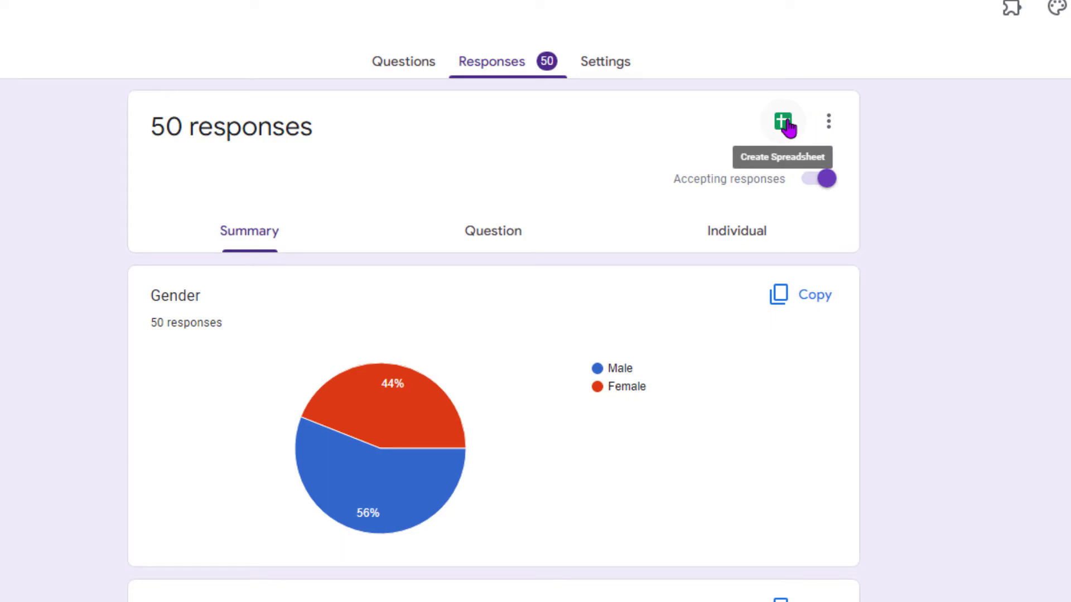
click(785, 124)
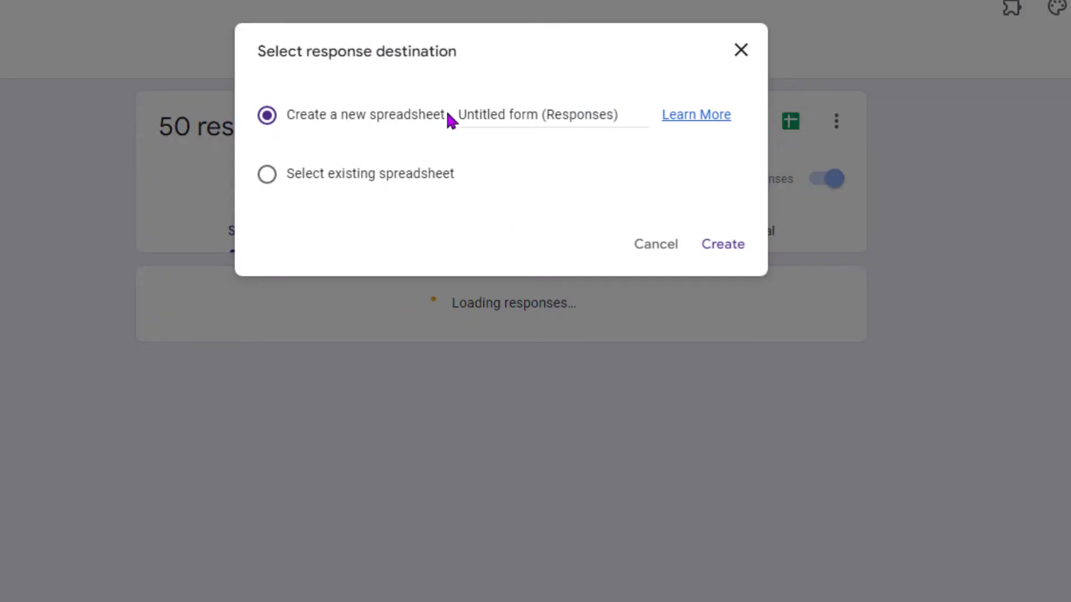
drag(461, 114, 634, 114)
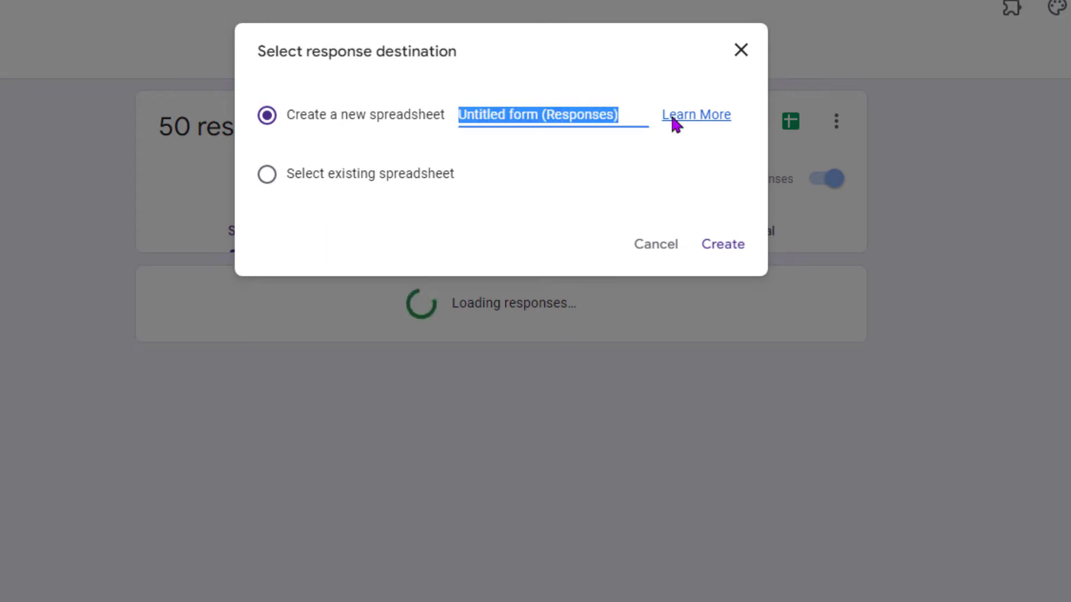
text(Sur)
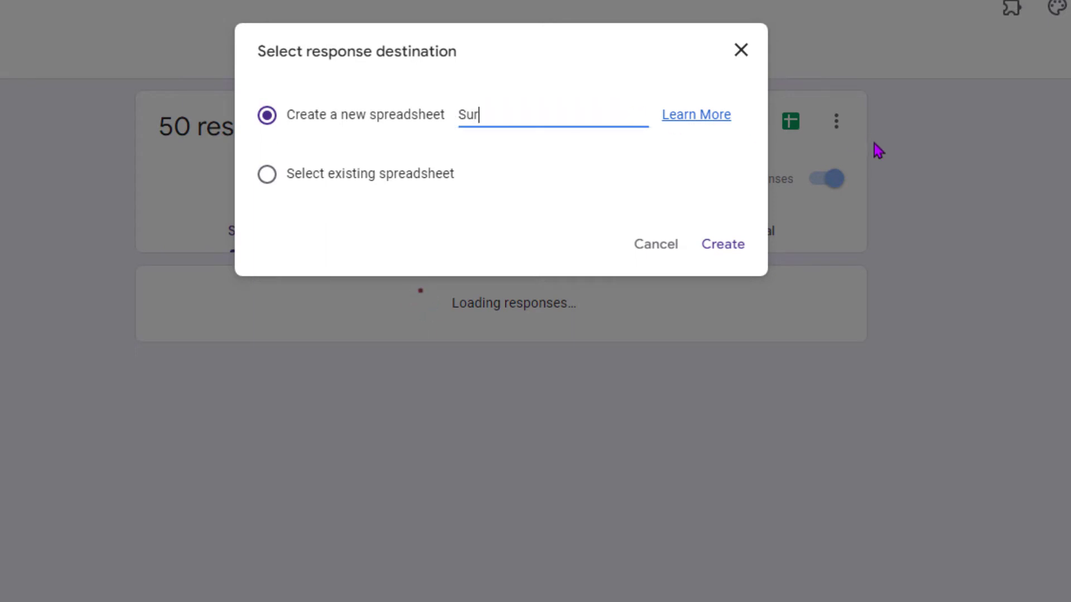
text(vey)
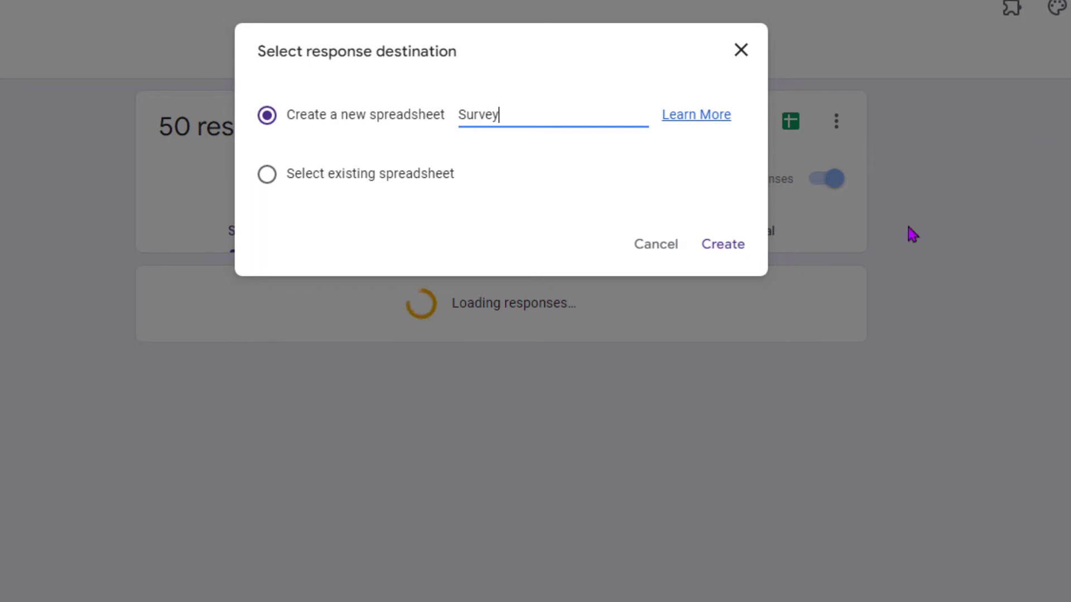
click(718, 249)
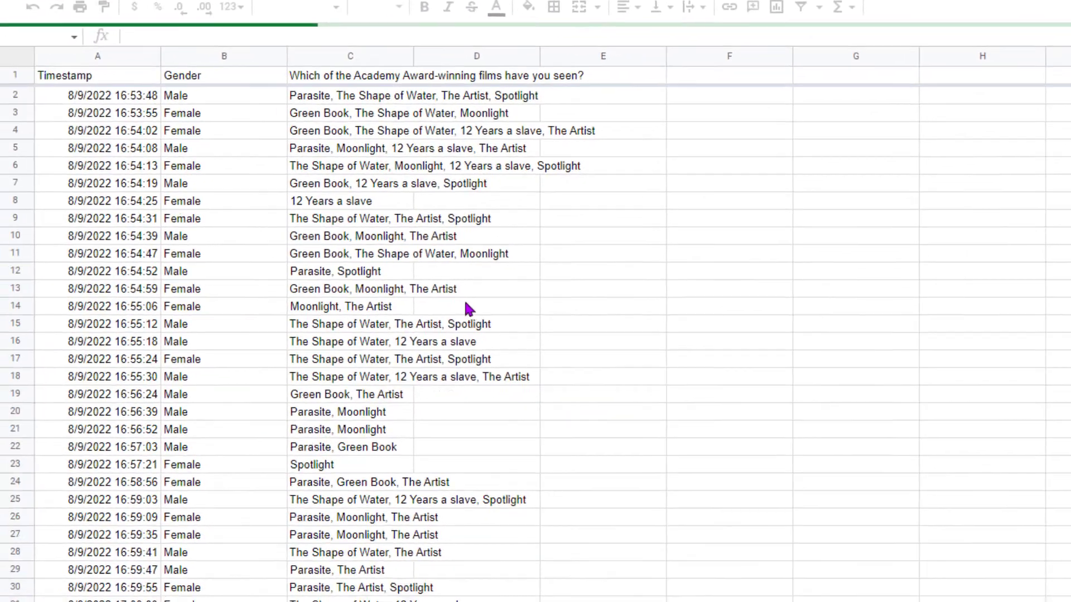
Step: Download the response spreadsheet as a Microsoft Excel (.xlsx) file and open it in Excel
scroll(268, 248, down, 2)
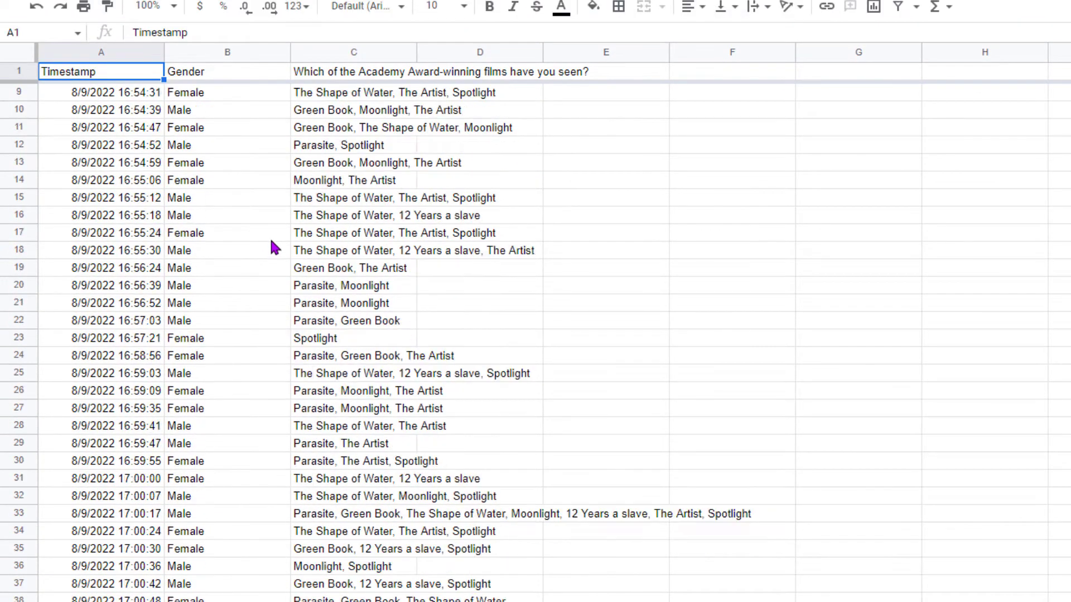
scroll(262, 246, up, 2)
click(234, 51)
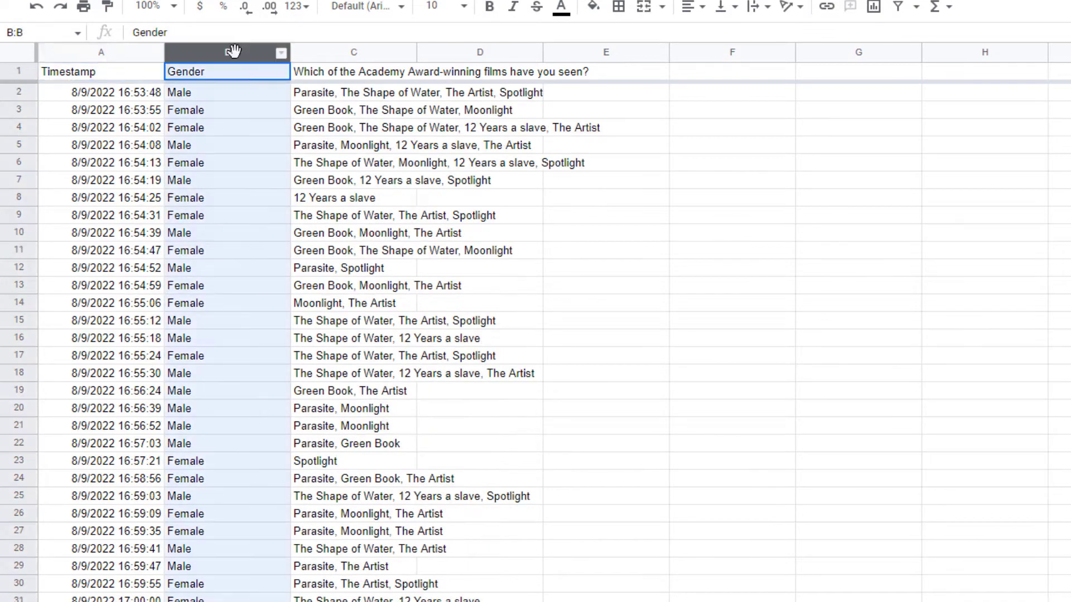
click(353, 54)
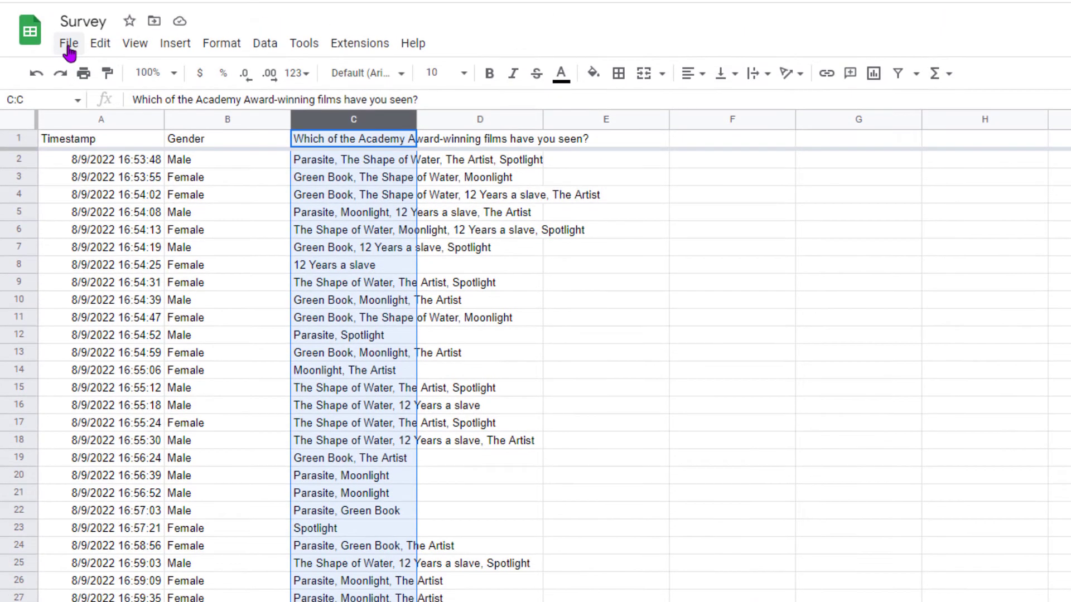
click(69, 43)
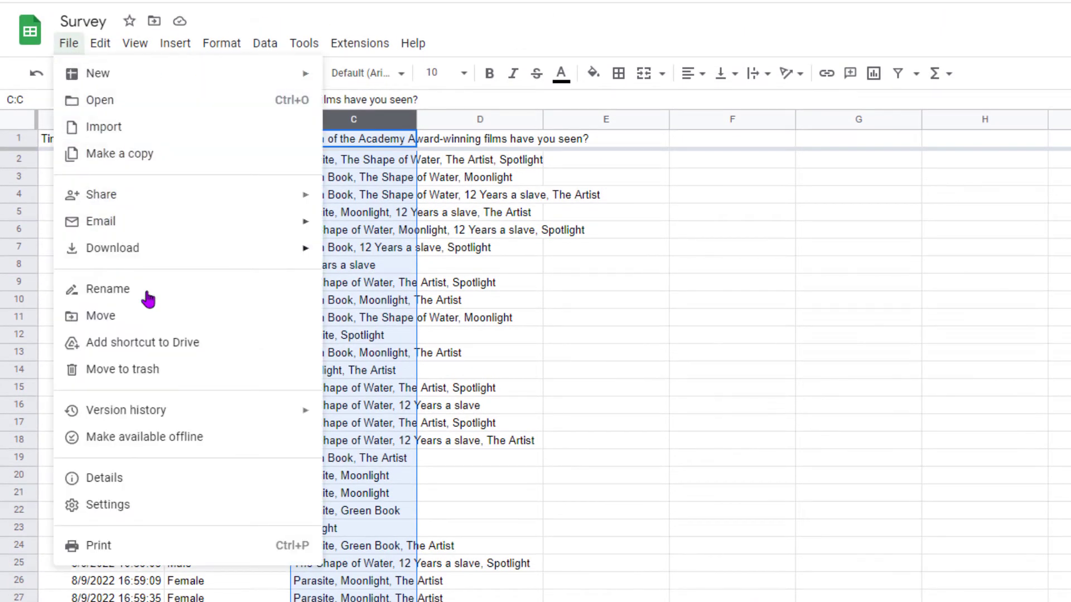
mouse_move(307, 252)
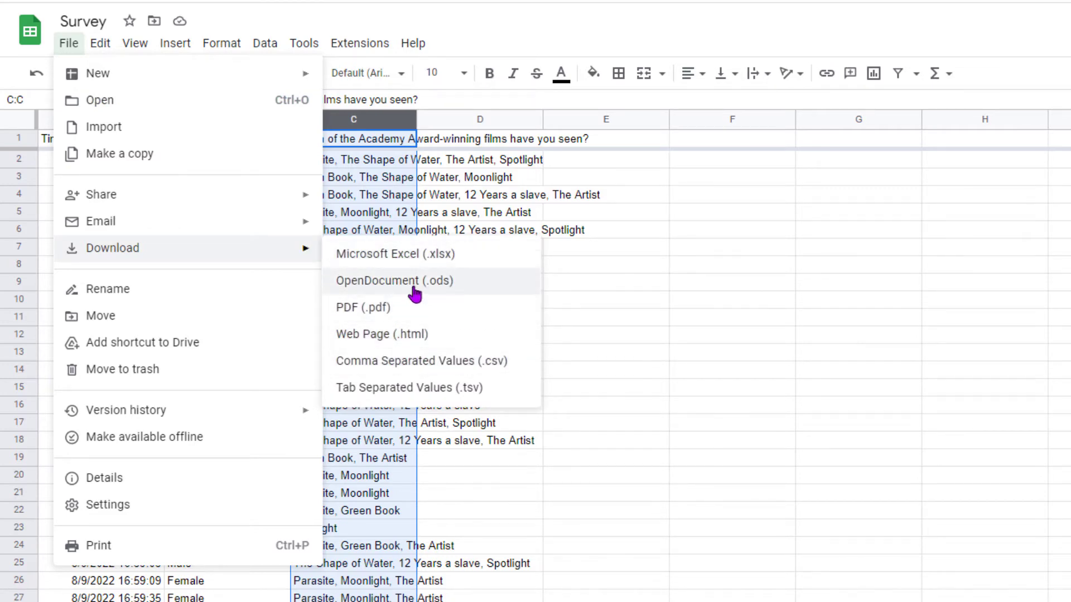
click(386, 255)
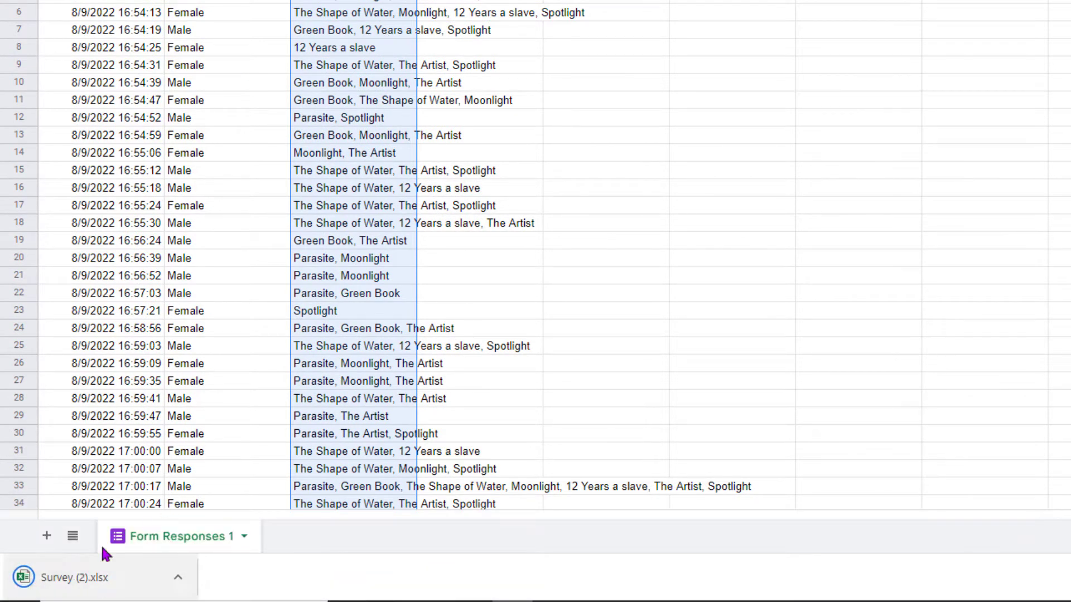
click(73, 581)
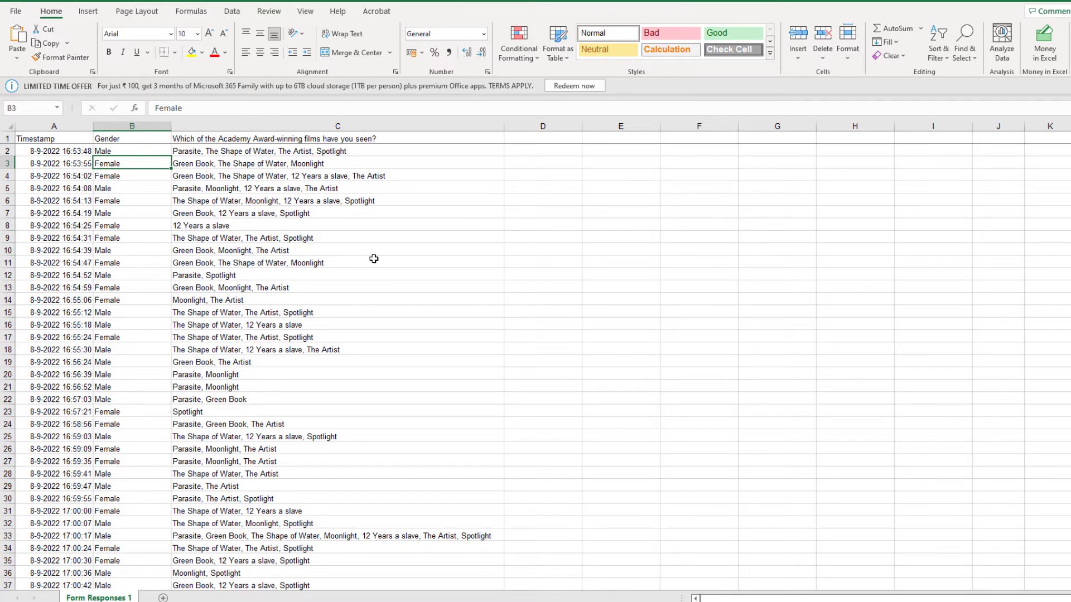
Step: Delete the Timestamp column from the Form Responses 1 sheet
click(240, 273)
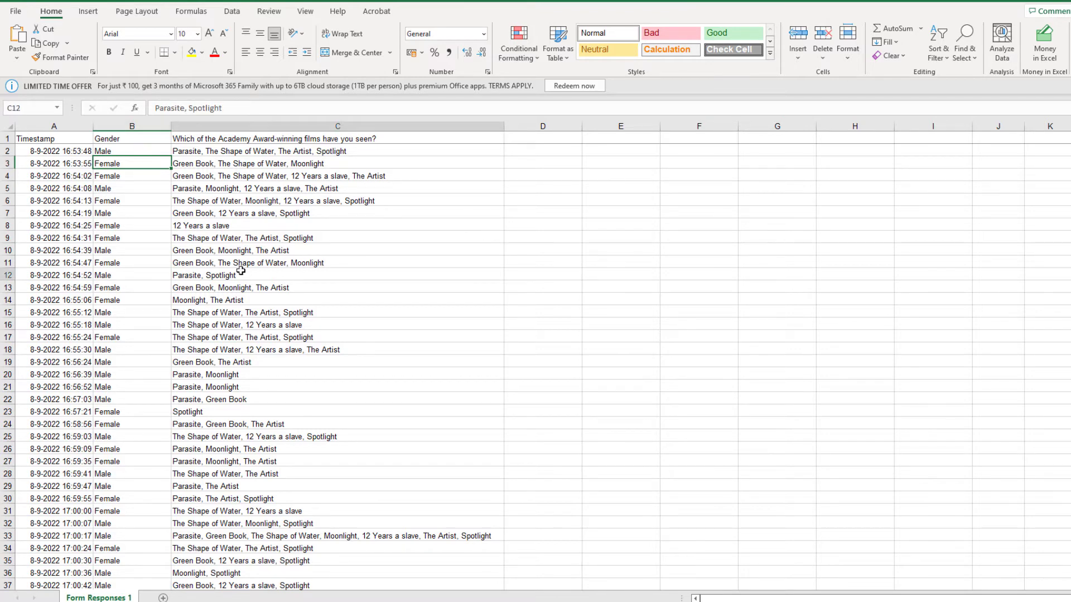
click(140, 138)
key(ctrl+shift+Down)
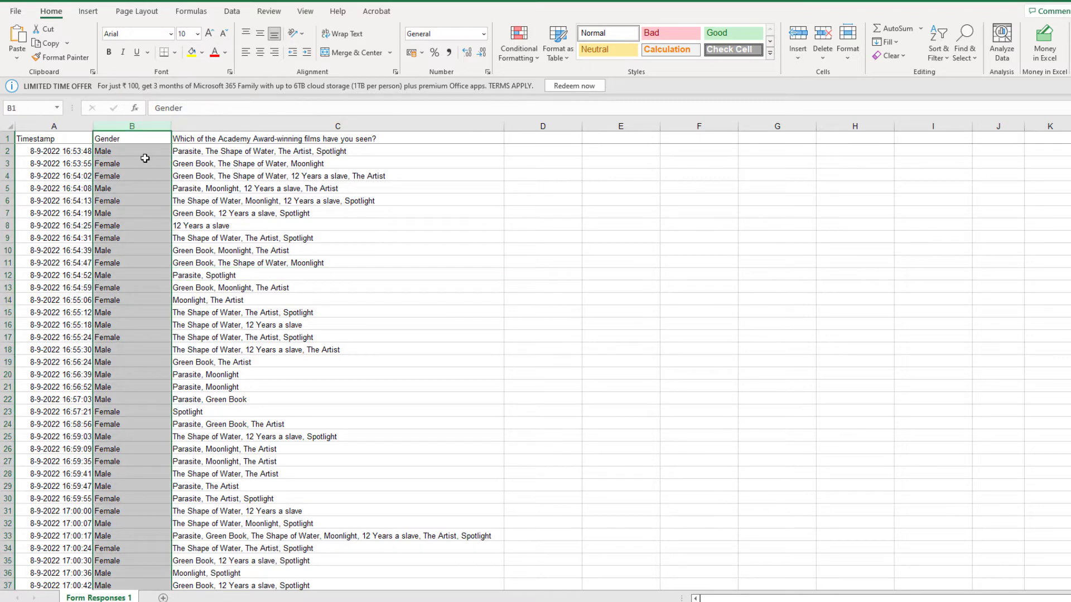
click(67, 124)
right_click(68, 125)
click(115, 241)
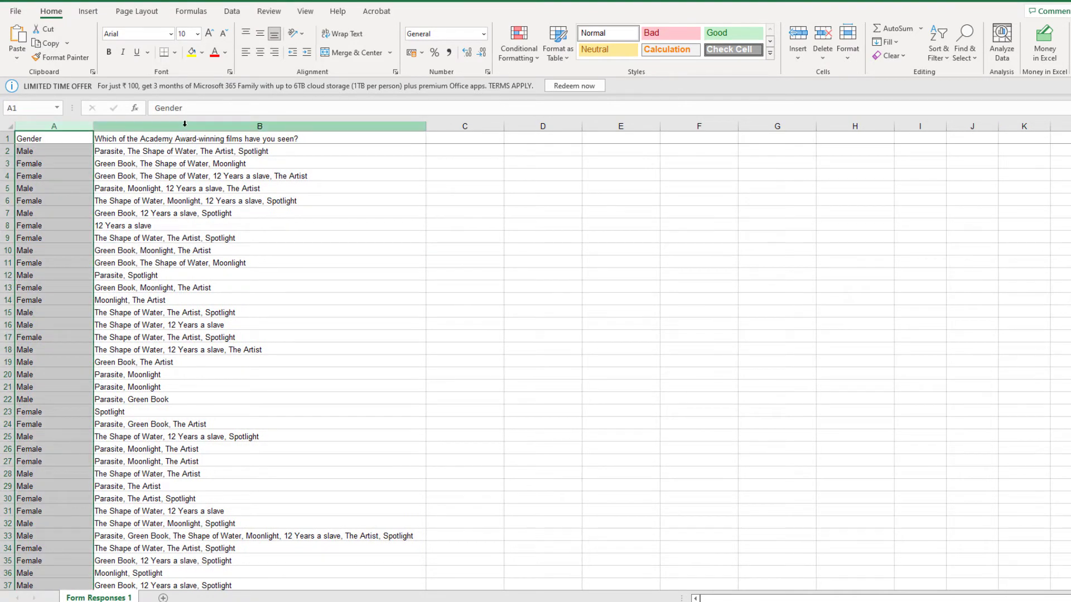
Step: Examine the respondents' gender and combined film answers and the empty columns beside them
click(185, 123)
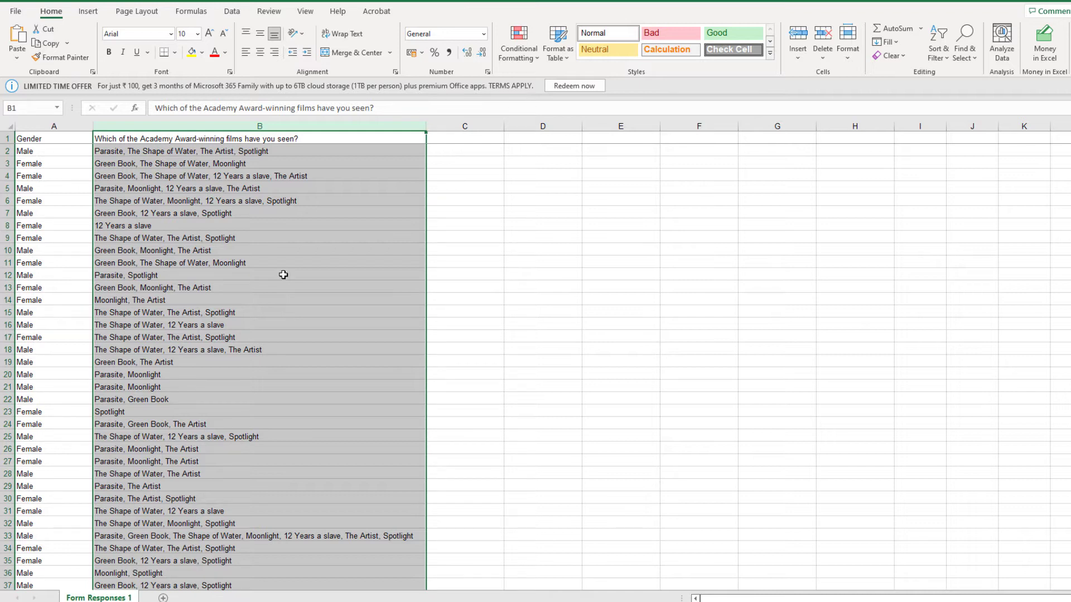
click(50, 151)
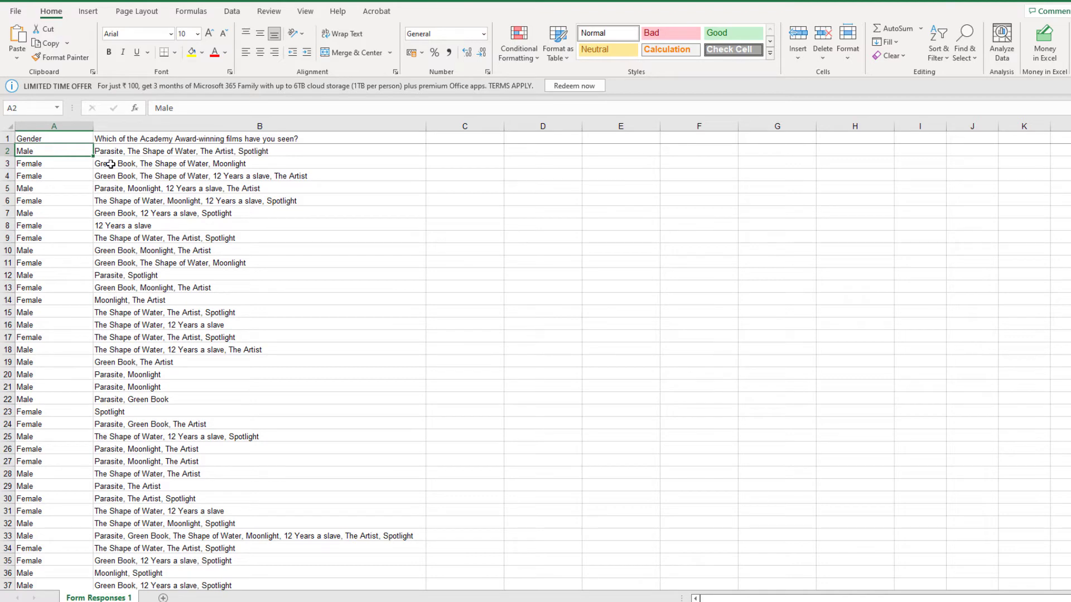
click(54, 167)
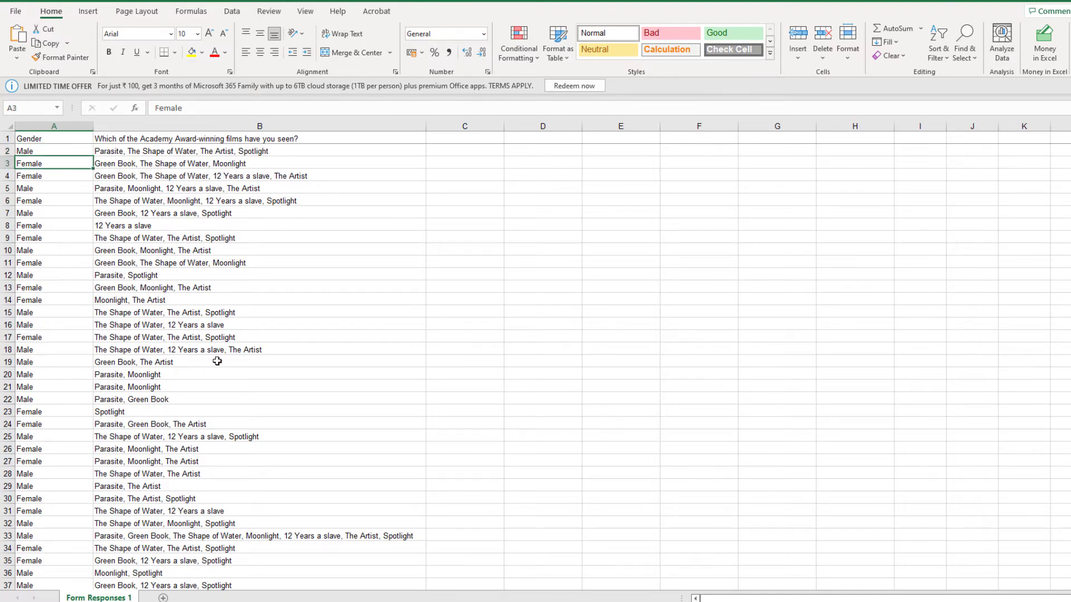
scroll(186, 341, down, 2)
scroll(186, 342, down, 3)
scroll(179, 329, up, 5)
click(463, 287)
click(418, 212)
click(333, 127)
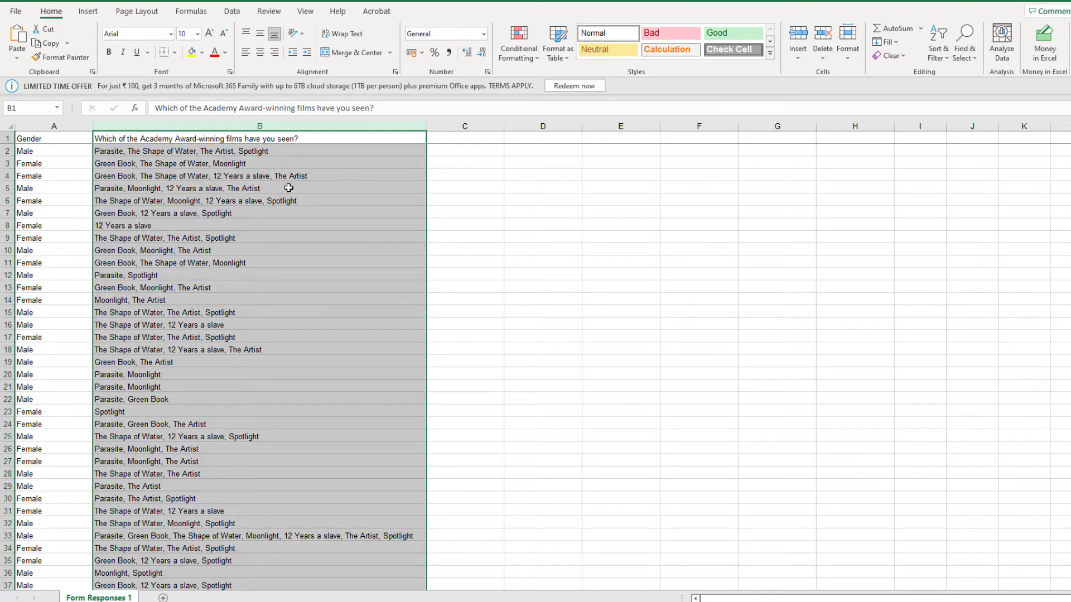
click(308, 151)
click(468, 152)
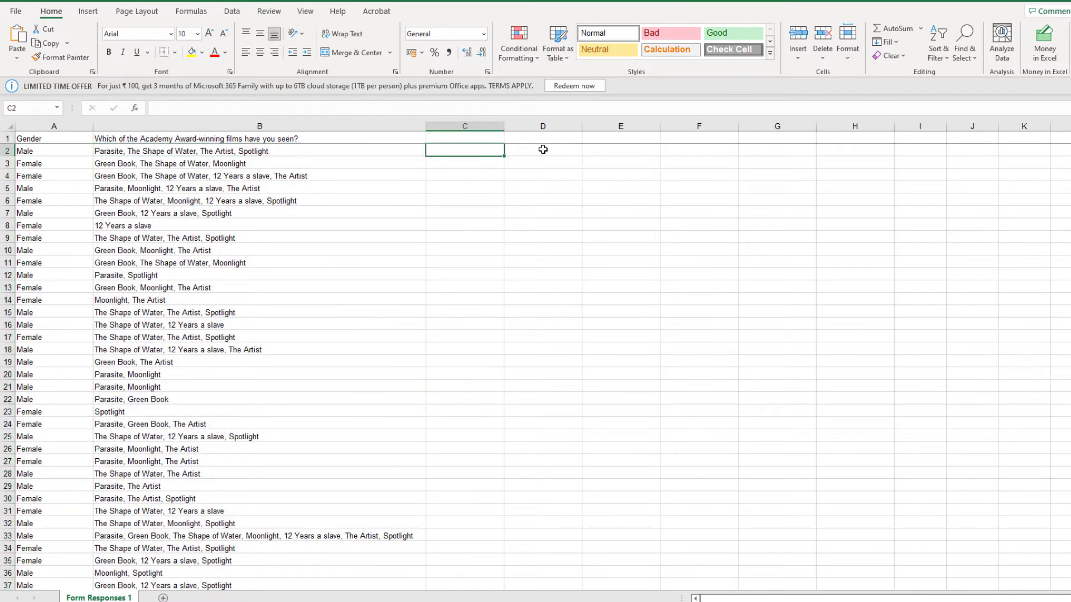
click(544, 151)
click(608, 152)
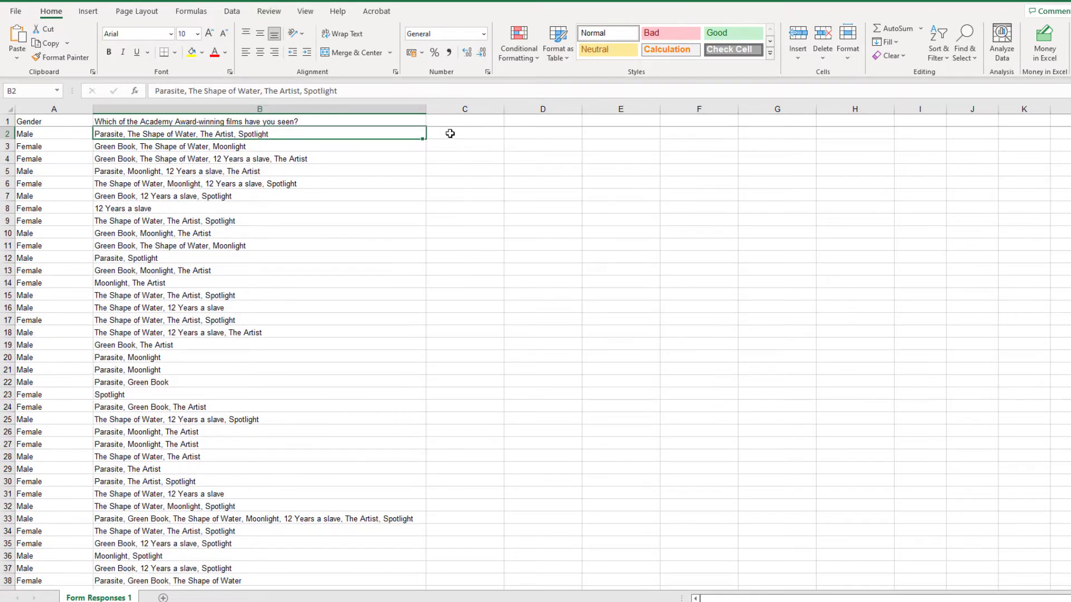
Step: Enter the film headings Parasiter, Green Book and The Shape of Water in cells C1 to E1
click(460, 122)
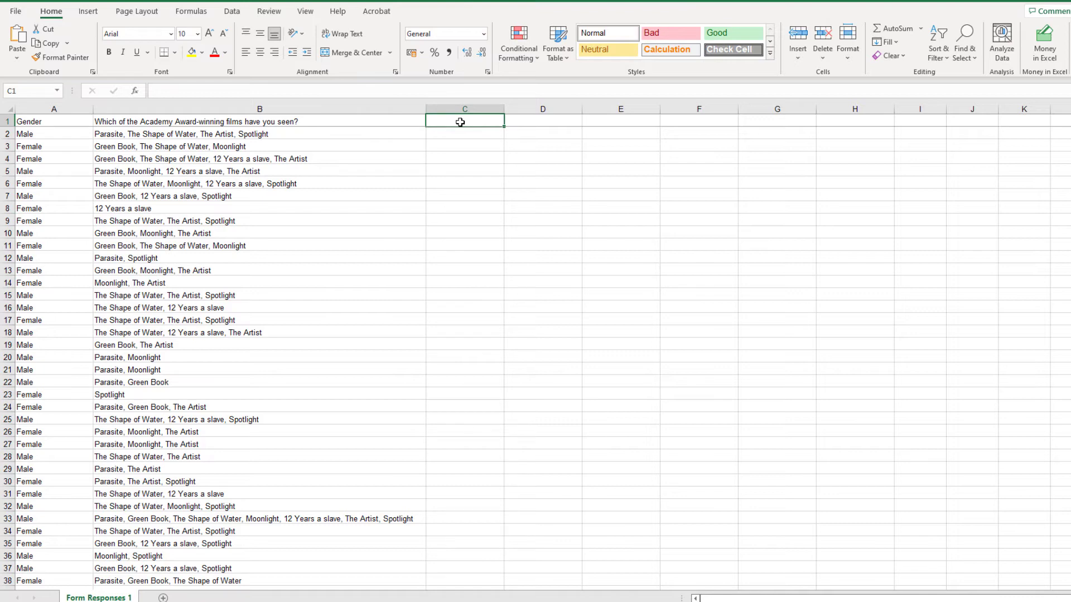
text(Parasiter)
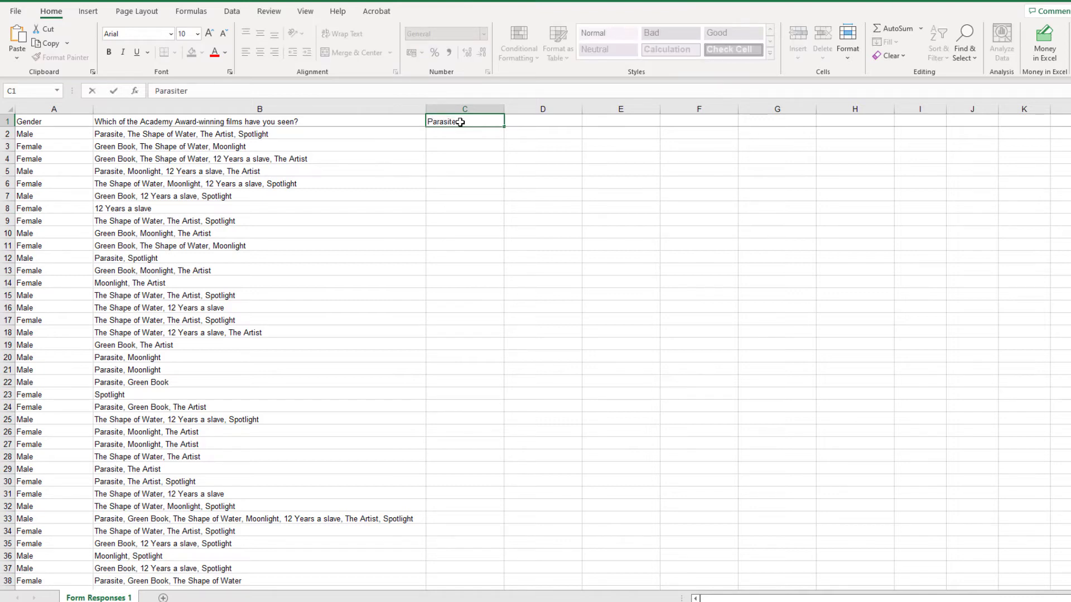
key(Tab)
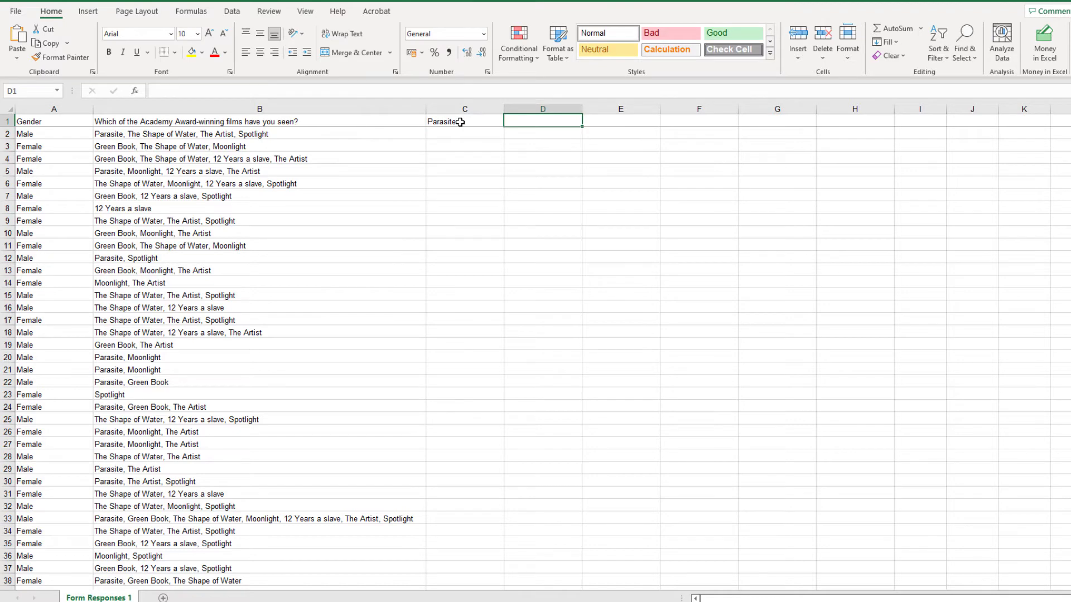
text(Green )
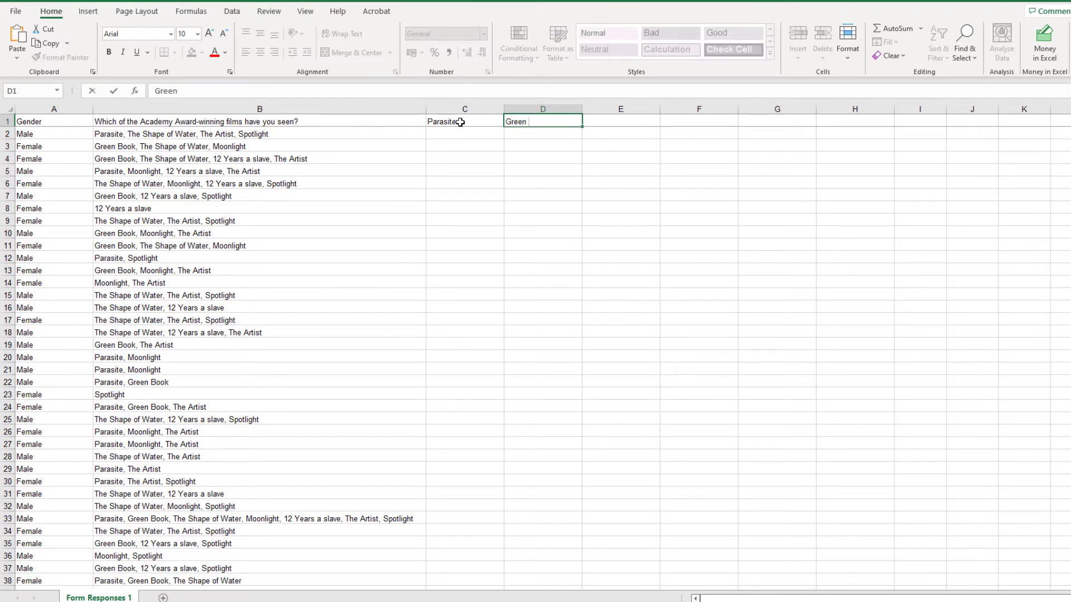
text(Book)
key(Tab)
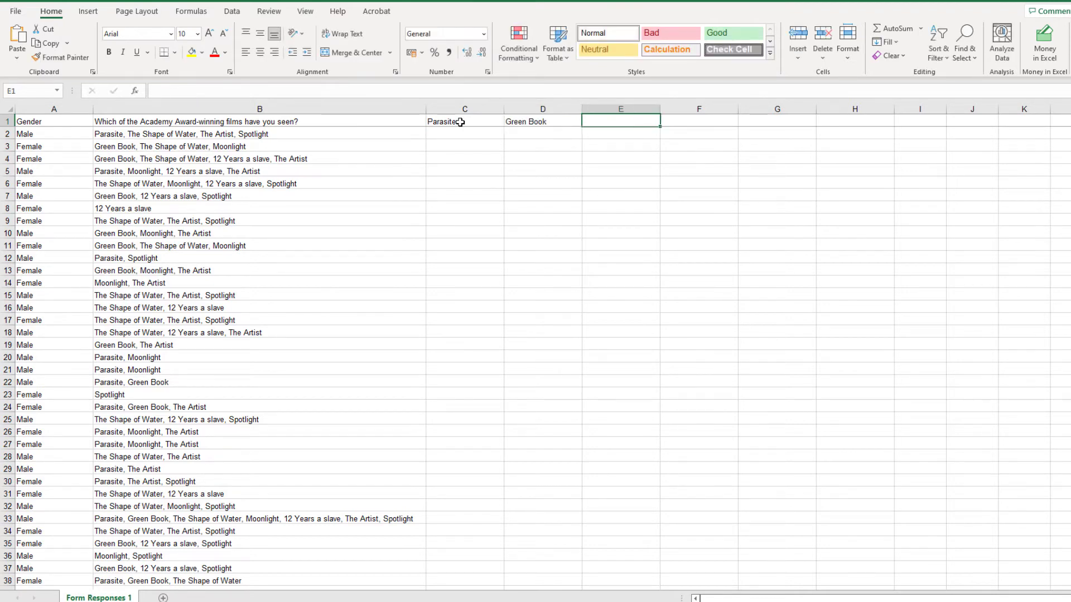
key(BackSpace)
text(The)
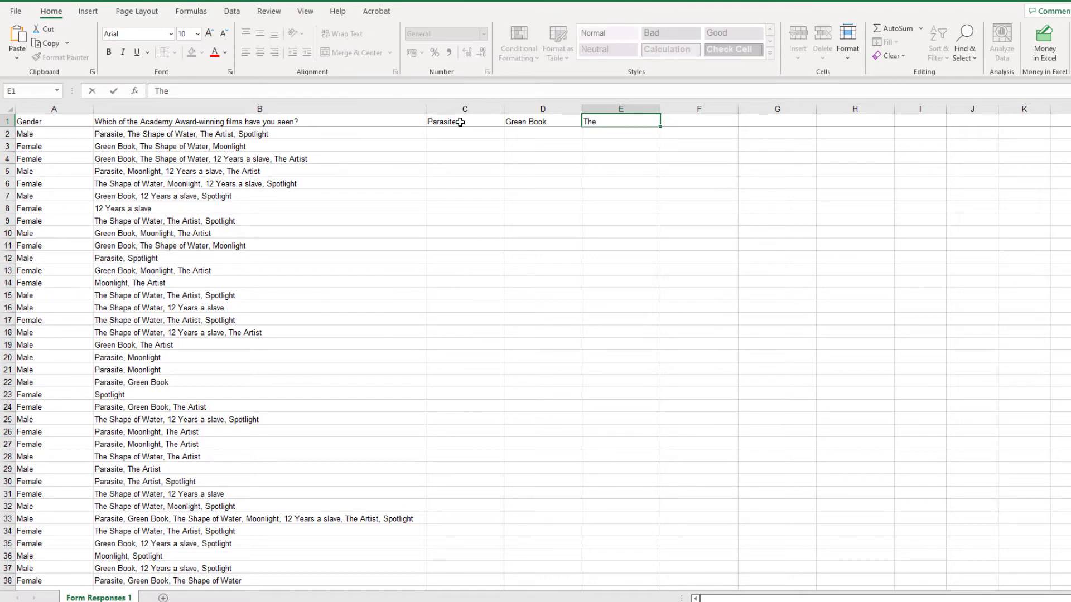
text( Shape of Water)
key(Tab)
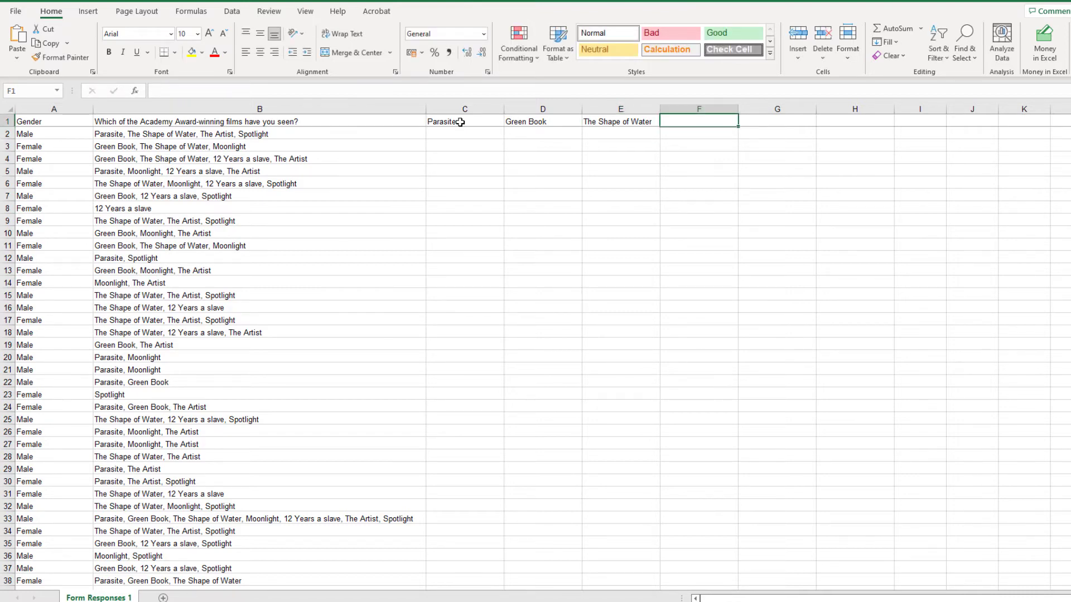
Step: Enter the film headings Moonlight, 12 Years a Slave, The Artist and Spotlight in cells F1 to I1
text(Moonlight)
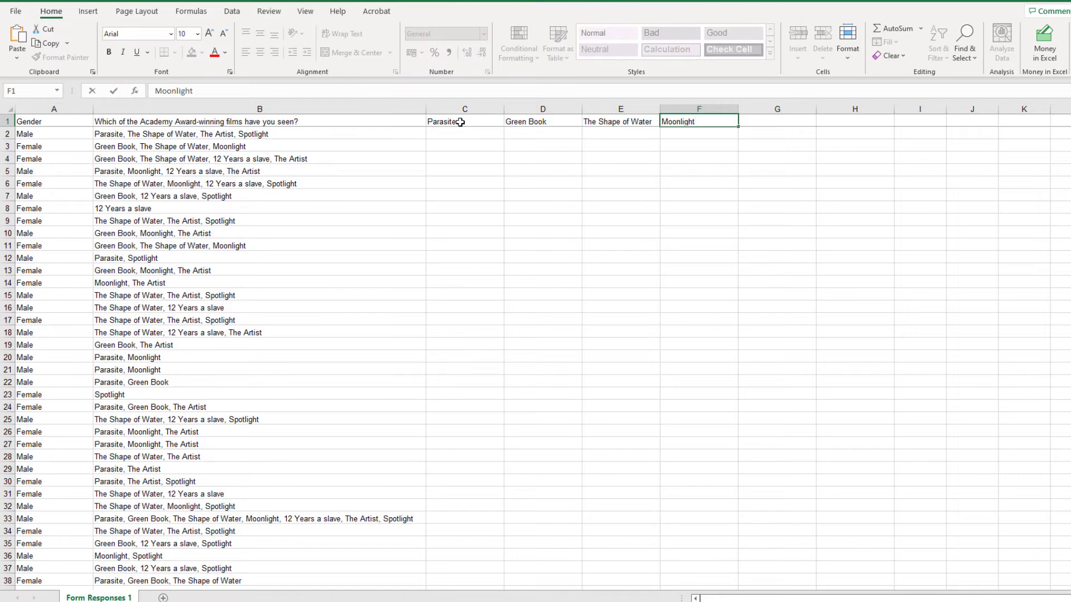
key(Tab)
text(12 )
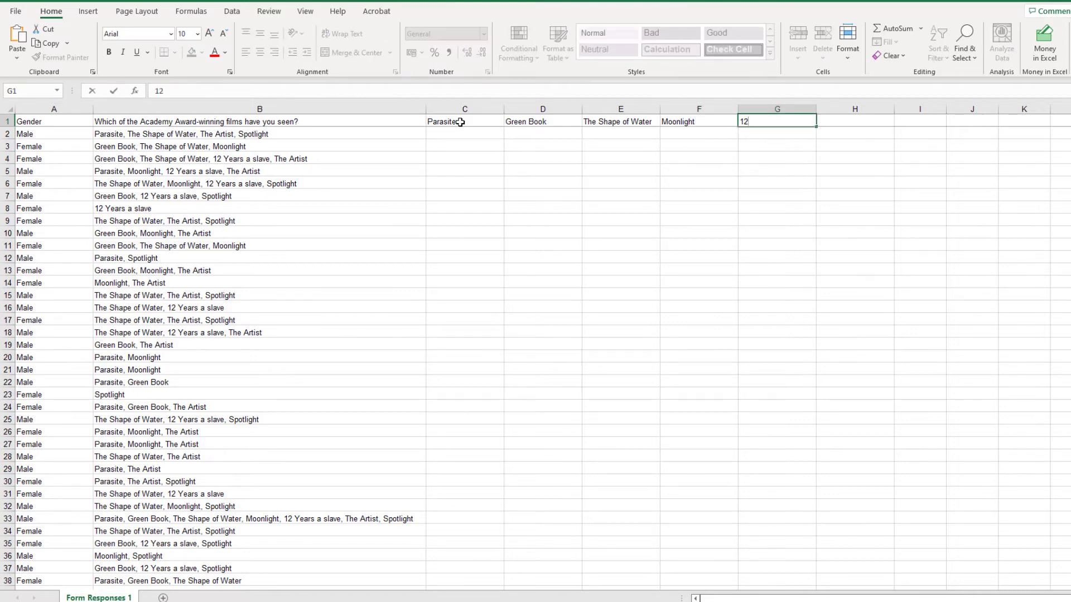
text(Years a Slav)
key(Tab)
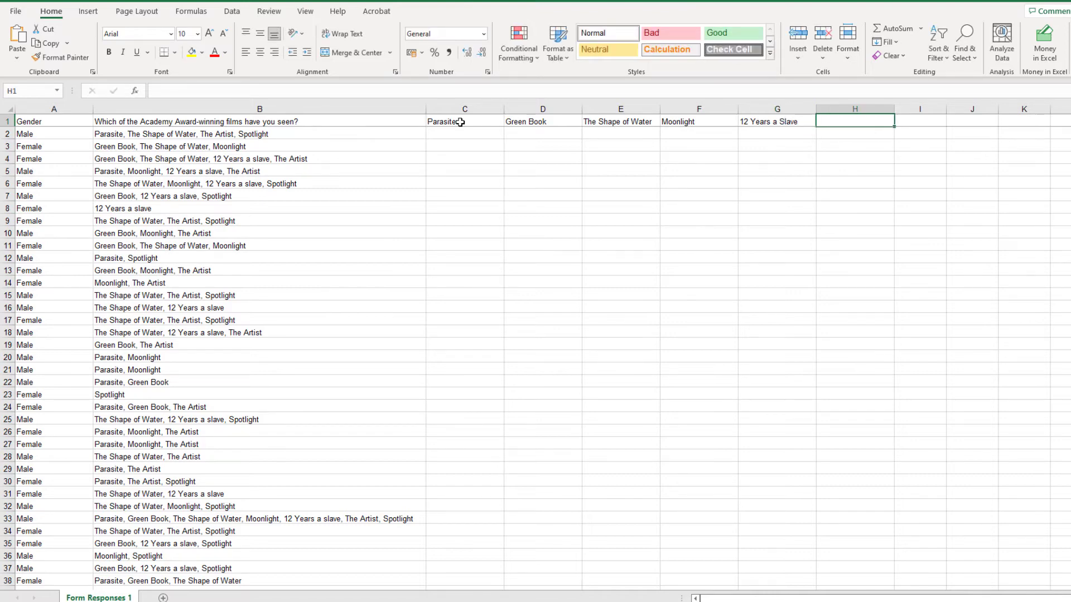
text(The Artist)
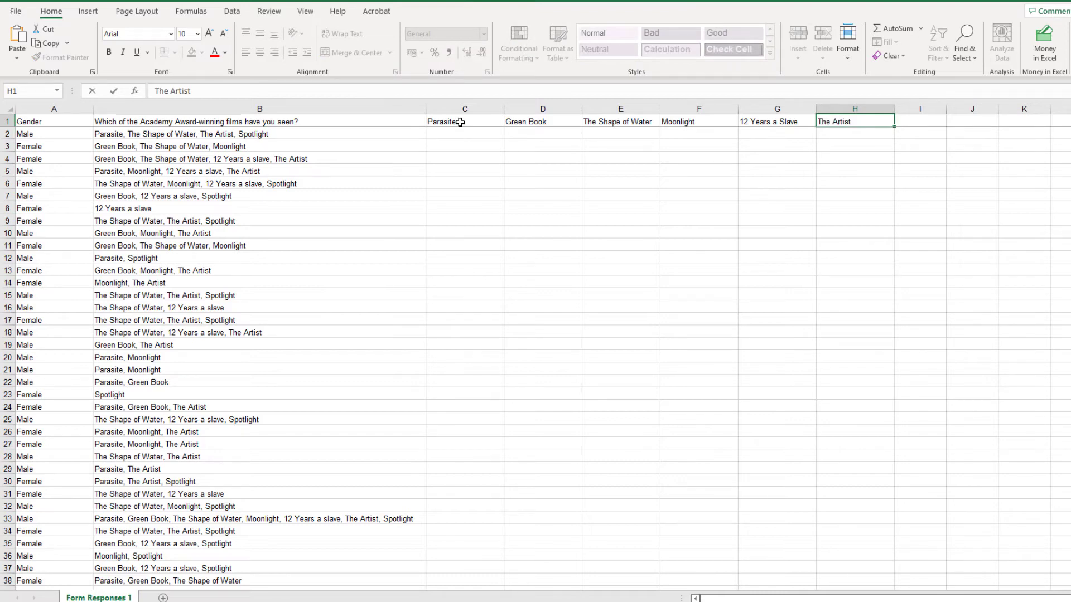
key(Tab)
text(Spo)
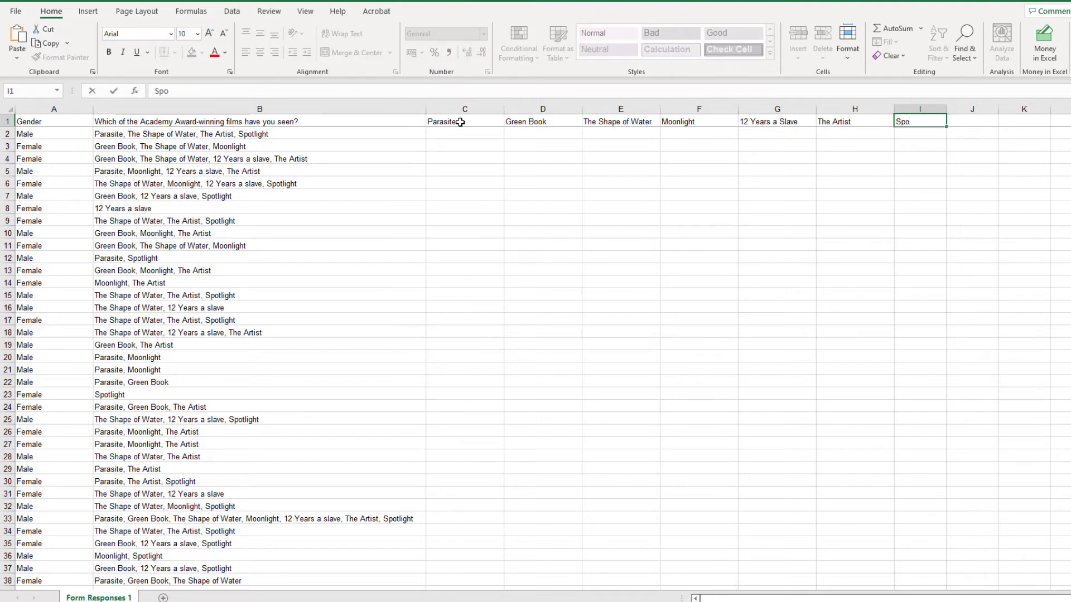
text(tlight)
key(Return)
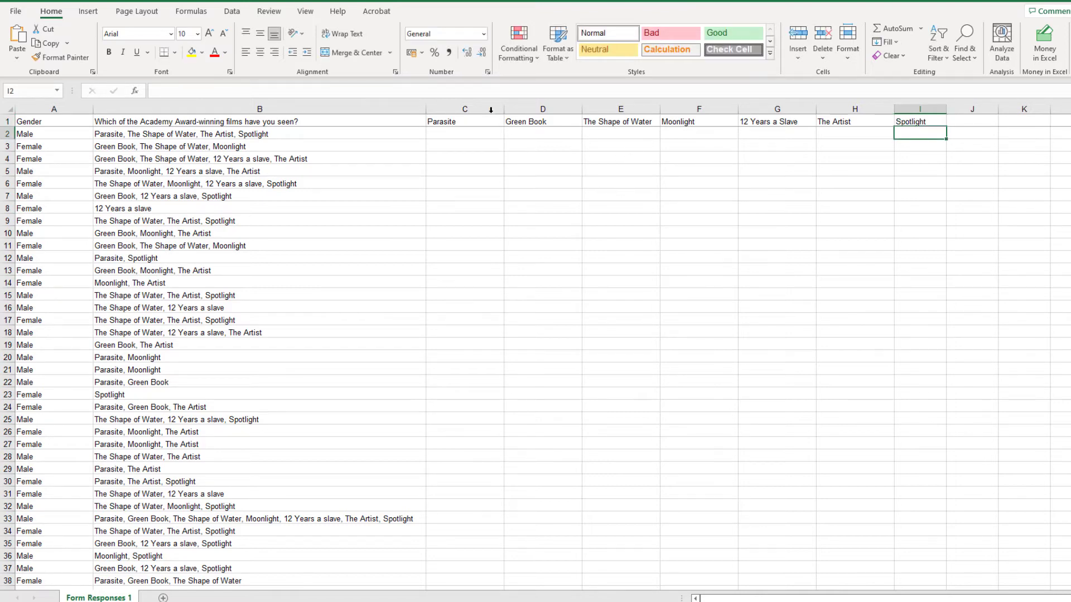
Step: Widen the film columns C to I together to an equal, slightly larger width
drag(491, 110, 915, 115)
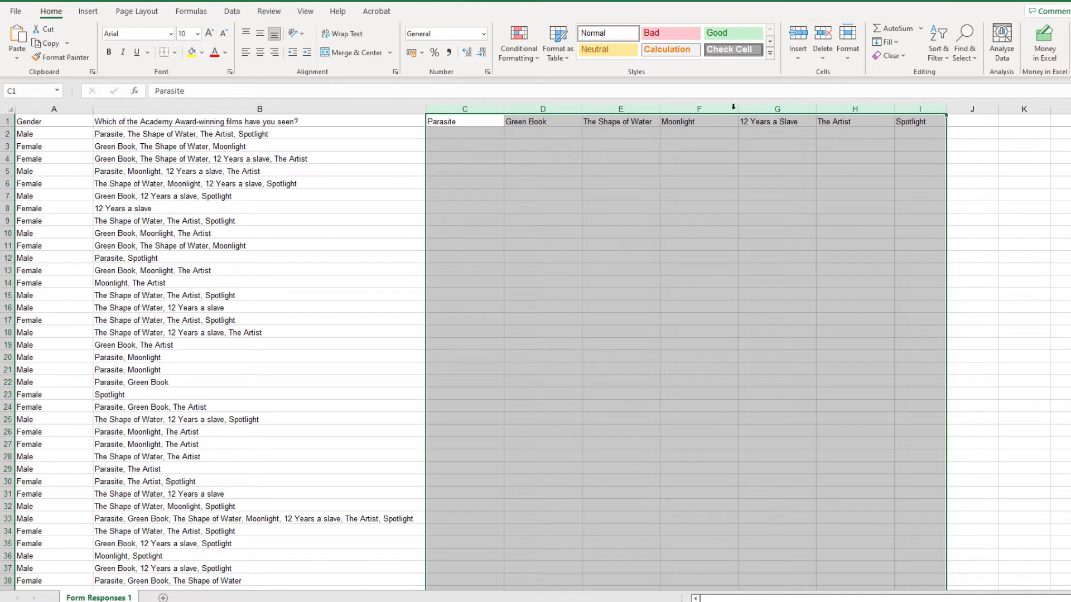
drag(733, 106, 752, 108)
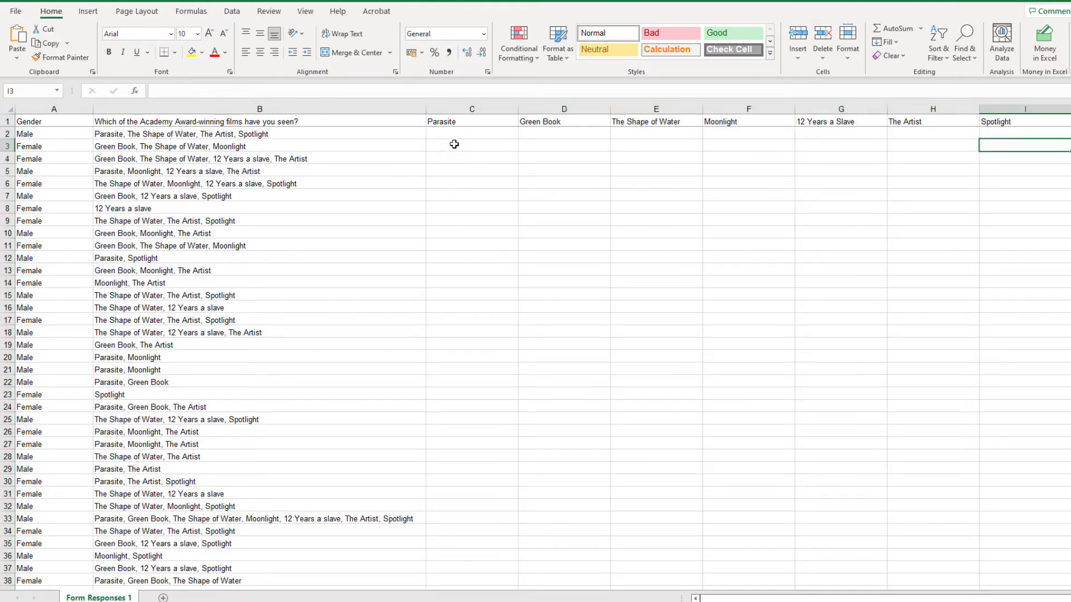
click(454, 135)
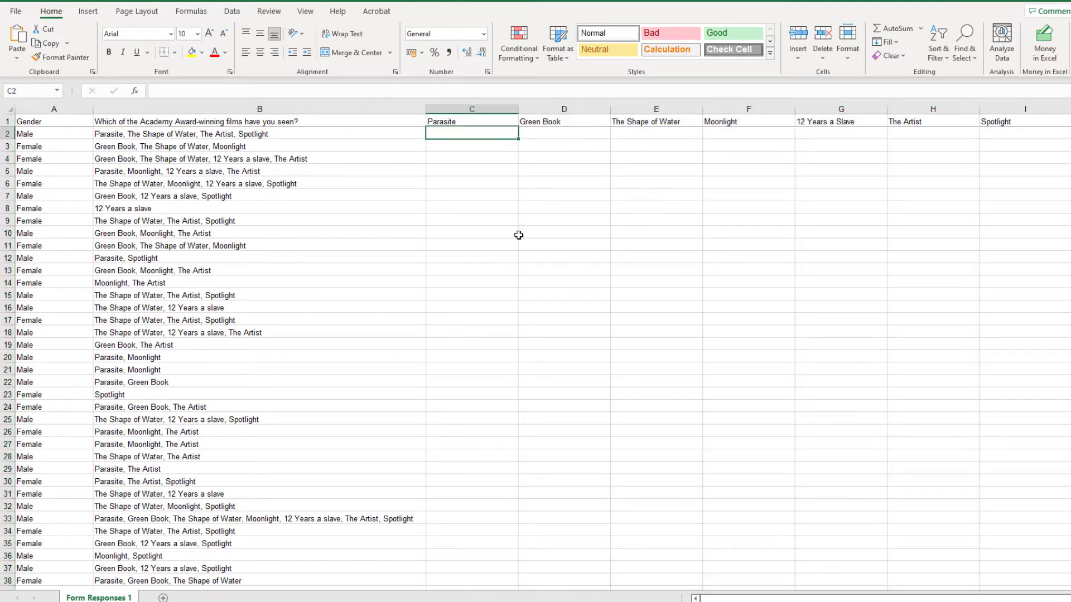
Step: Code the first respondent's answers in C2 to E2 as 1 for Parasite, 0 for Green Book and 1 for The Shape of Water
click(290, 132)
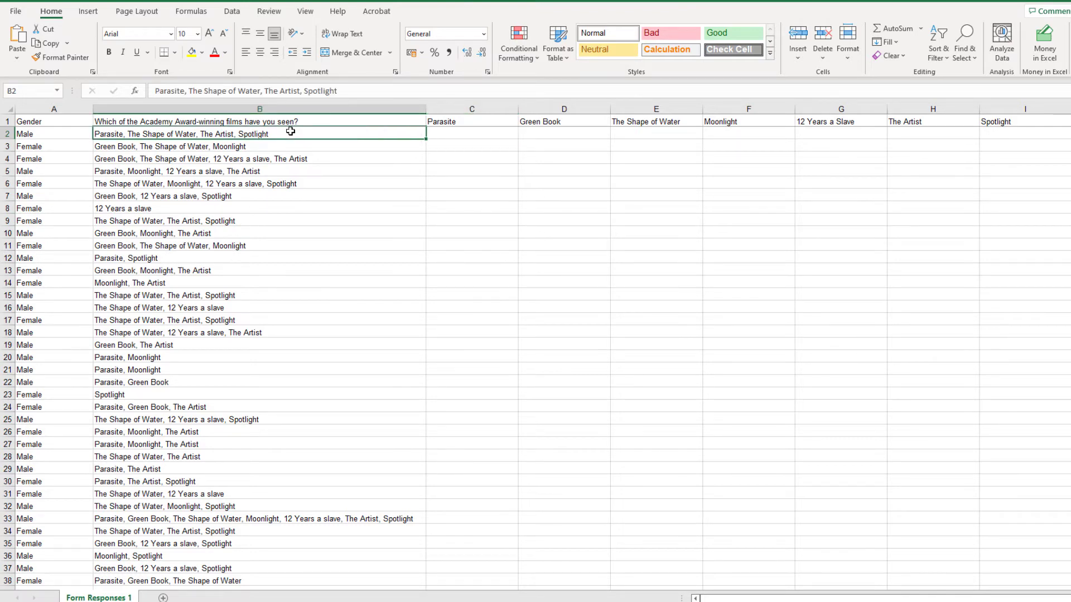
key(Right)
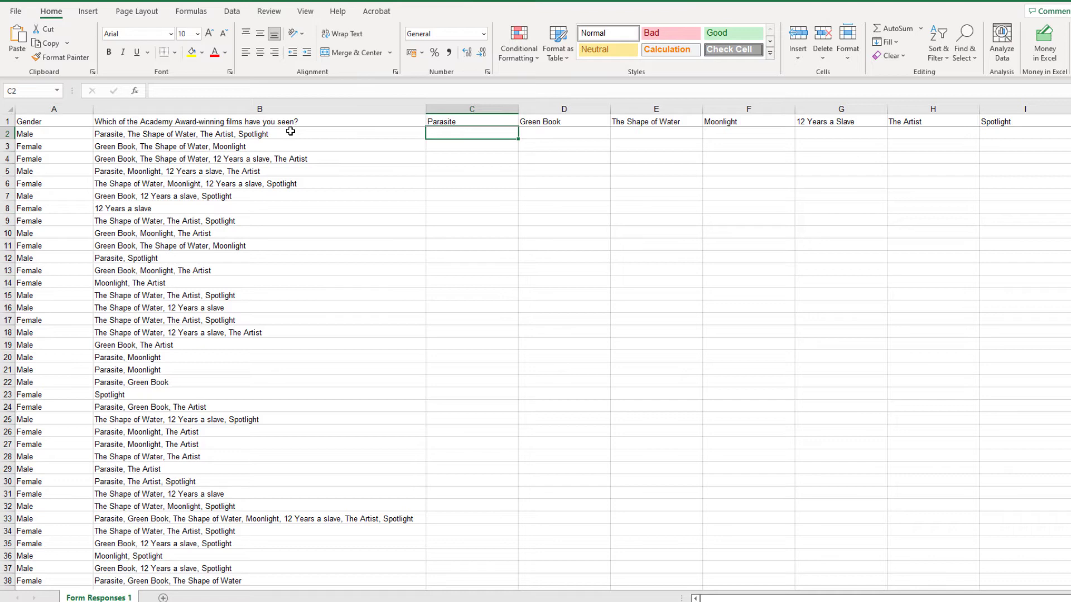
click(290, 131)
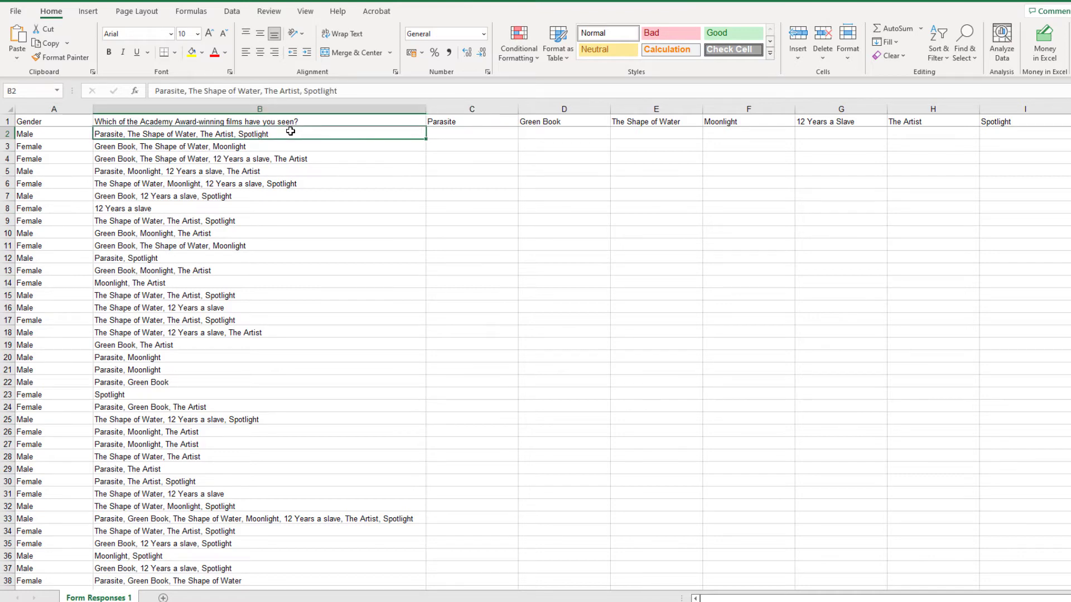
click(439, 131)
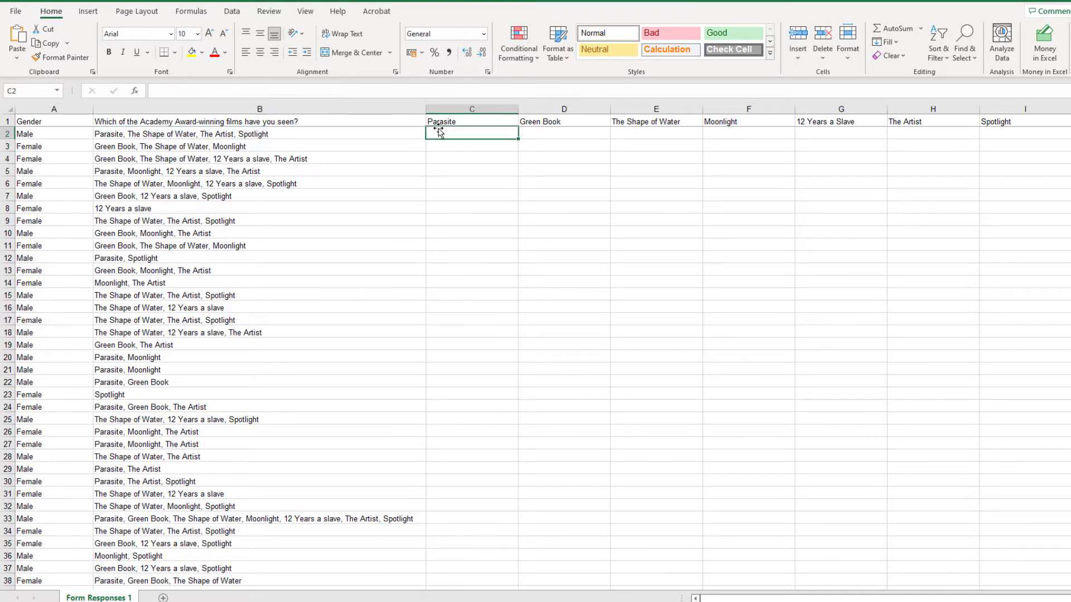
text(1)
key(Tab)
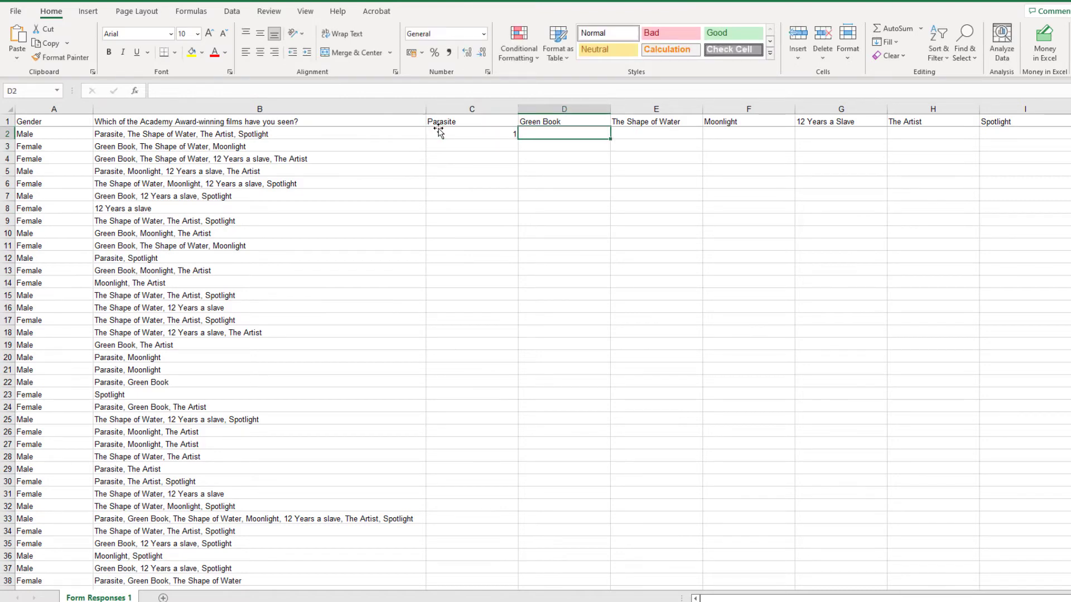
text(0)
key(Tab)
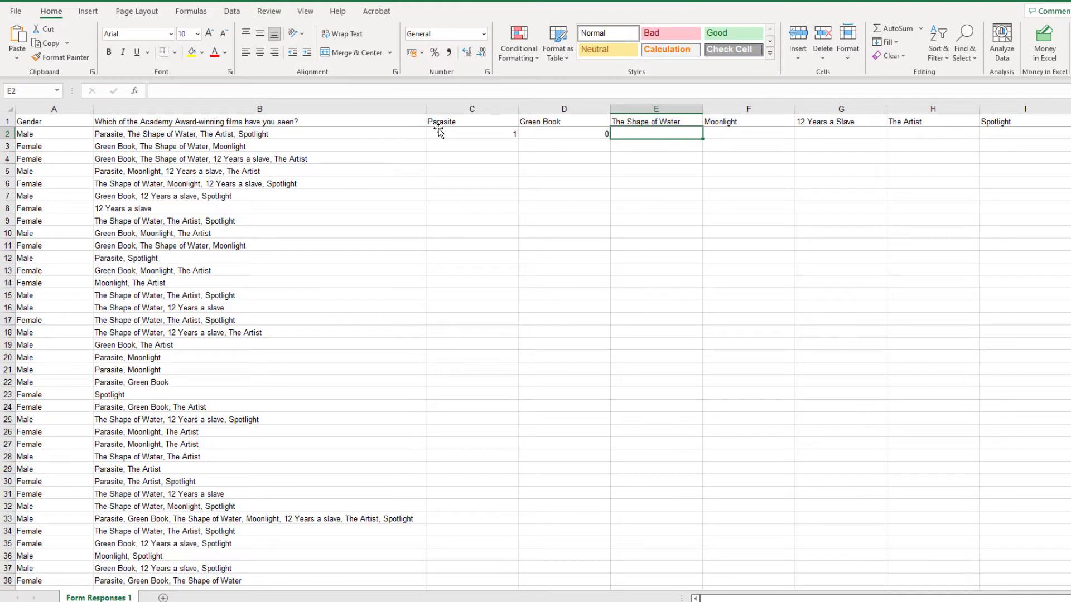
text(1)
key(Tab)
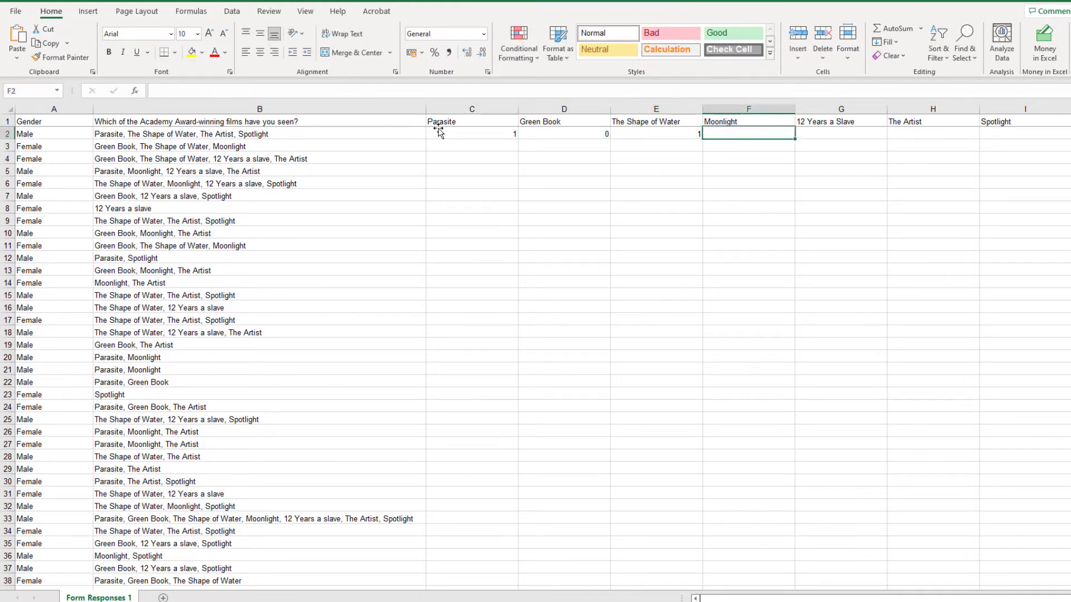
Step: Code the rest of row 2 as 0 for Moonlight and 12 Years a Slave, and 1 for The Artist and Spotlight
text(0)
key(Tab)
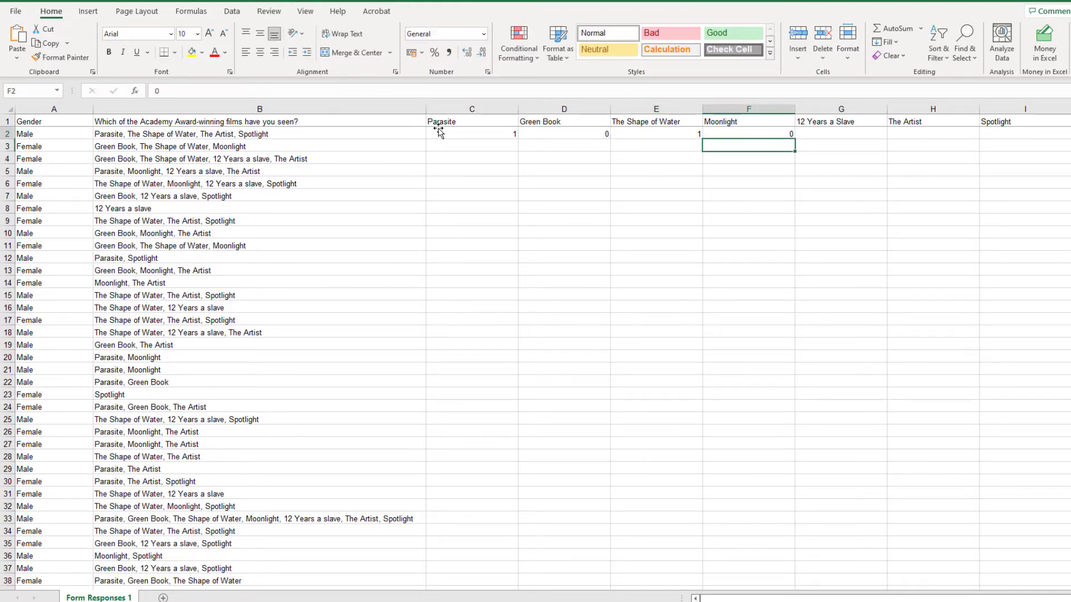
text(0)
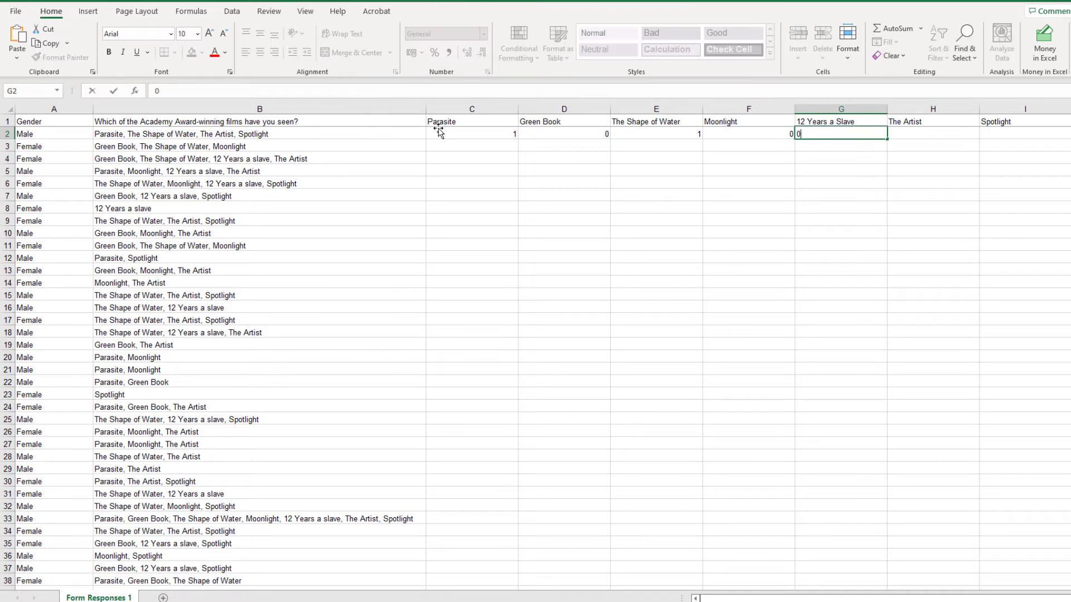
key(Tab)
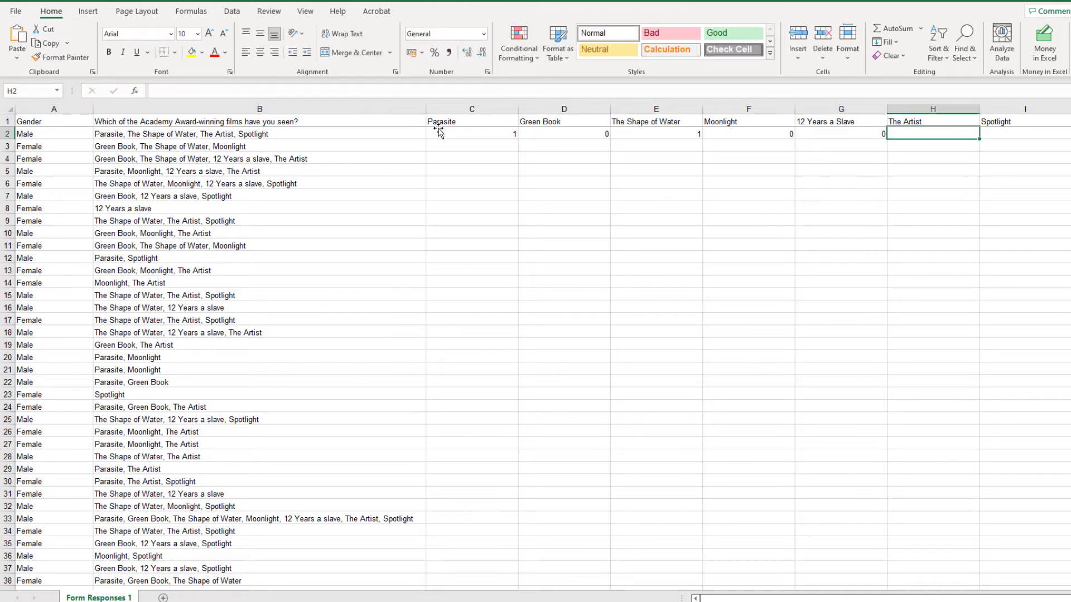
text(1)
key(Tab)
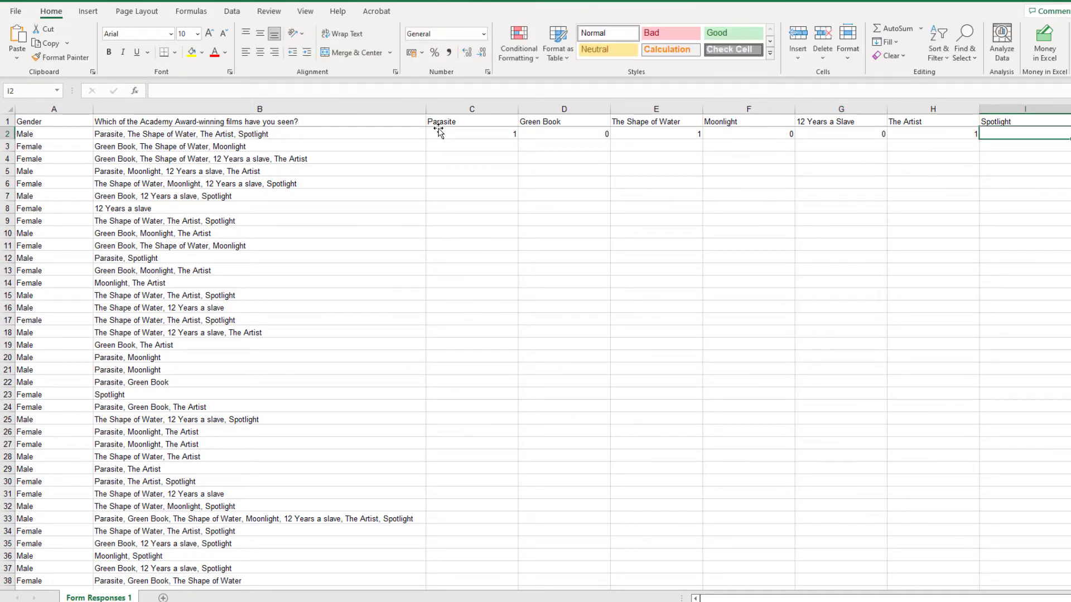
text(1)
key(Return)
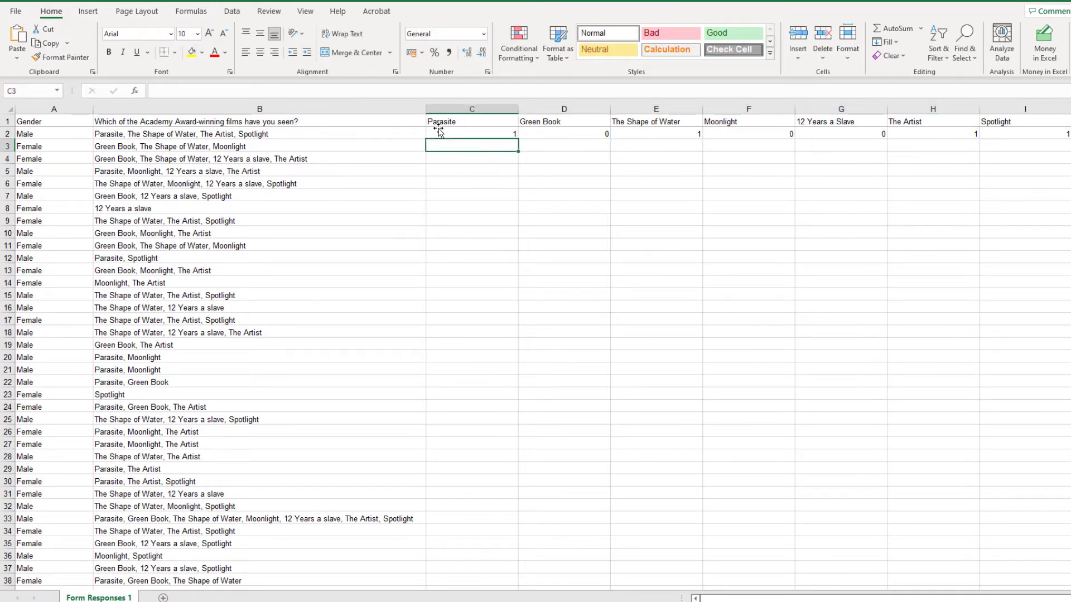
Step: Code the second respondent's answers in C3 to E3 as 0 for Parasite and 1 for Green Book and The Shape of Water
text(0)
key(Tab)
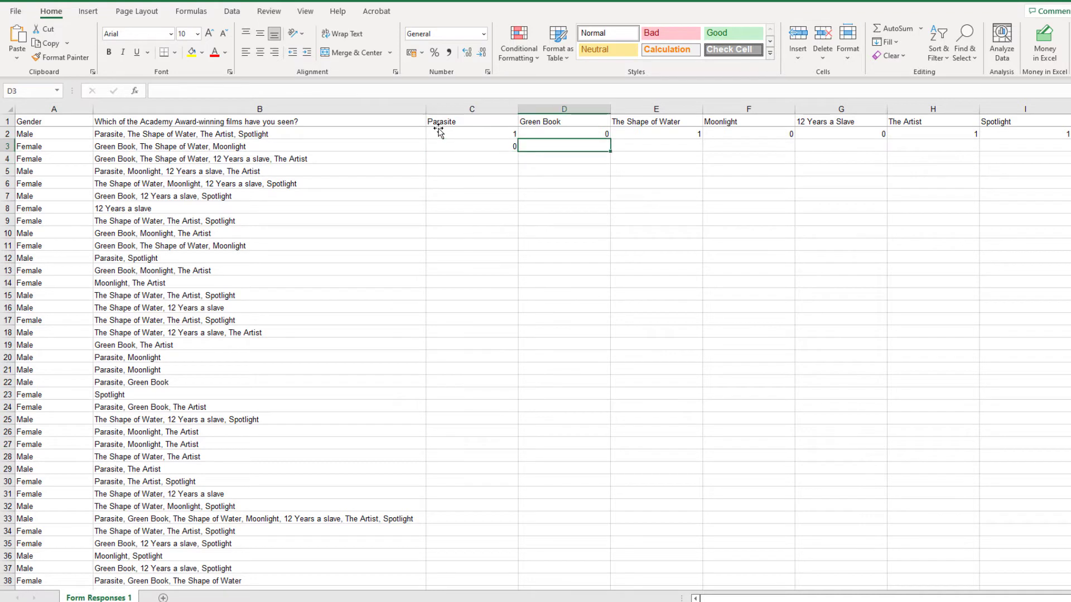
text(1)
key(Return)
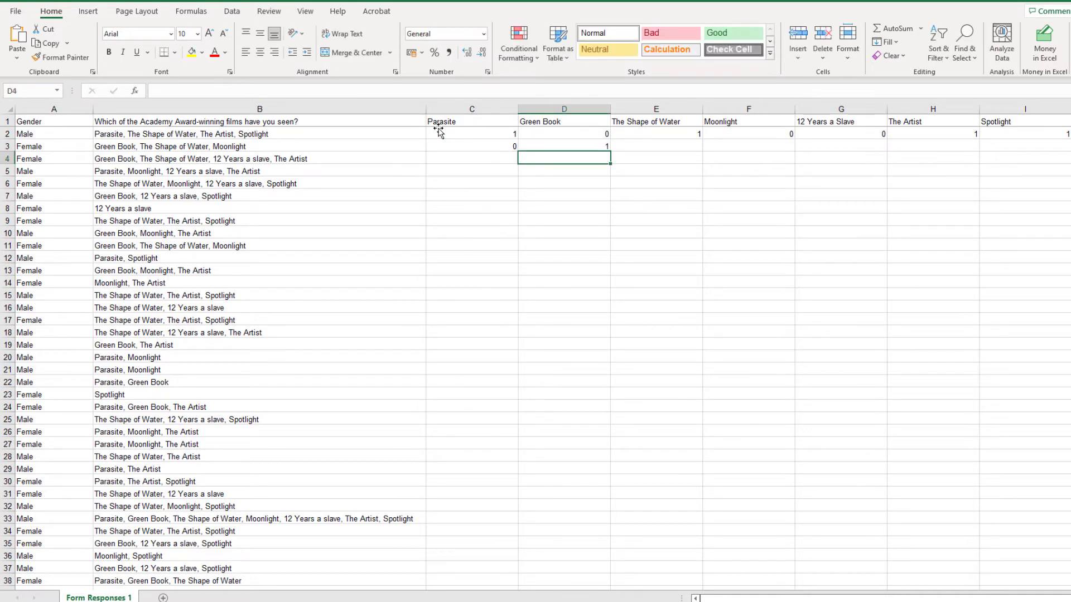
key(Up)
key(Right)
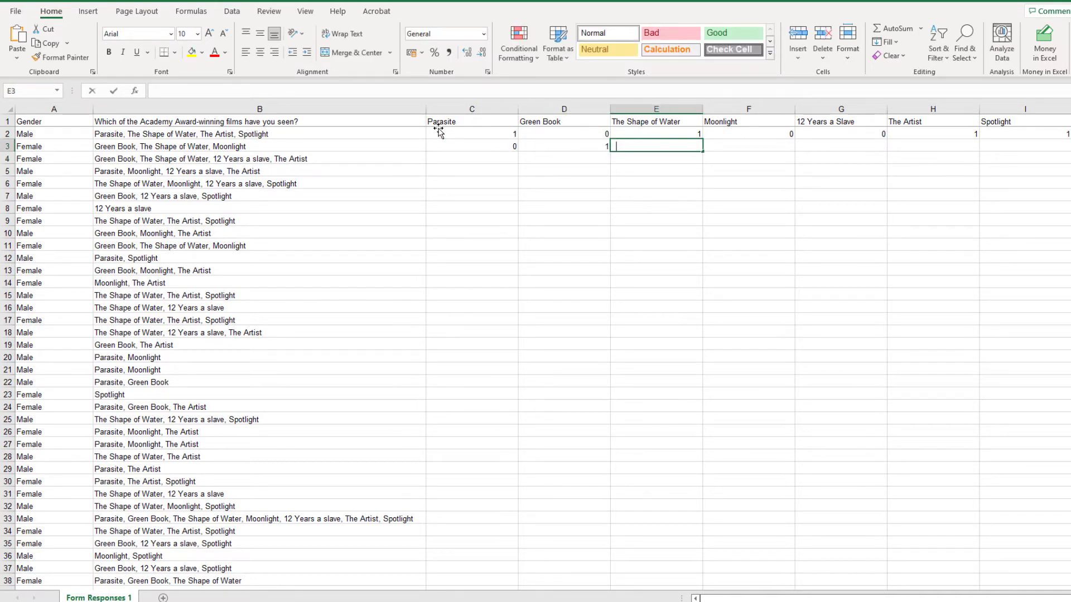
text(1)
key(Return)
key(Up)
key(Right)
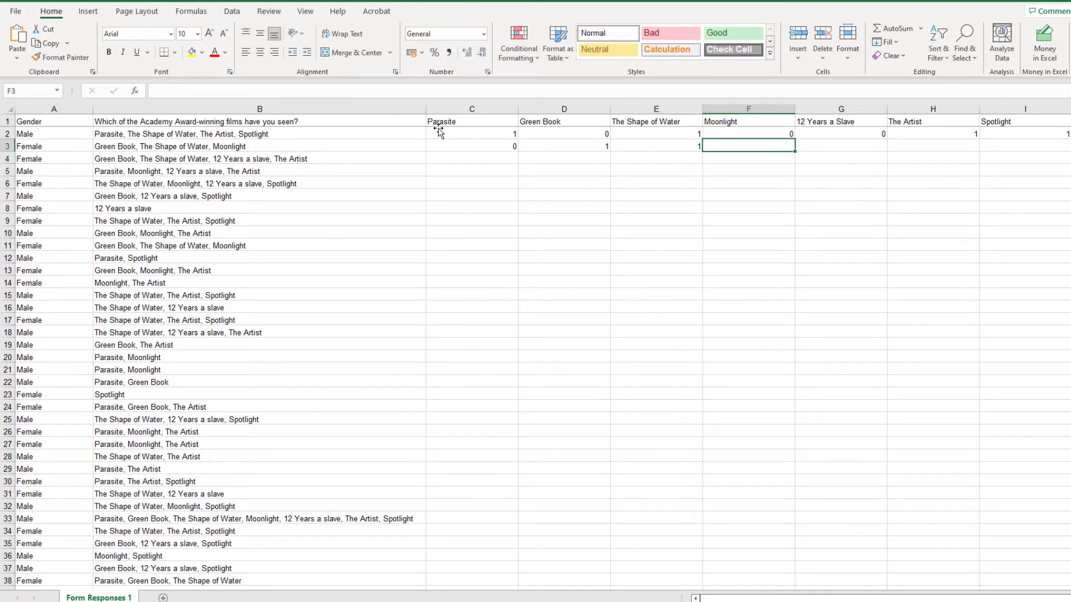
Step: Code the rest of row 3 as 1 for Moonlight and 0 for 12 Years a Slave, The Artist and Spotlight
text(1)
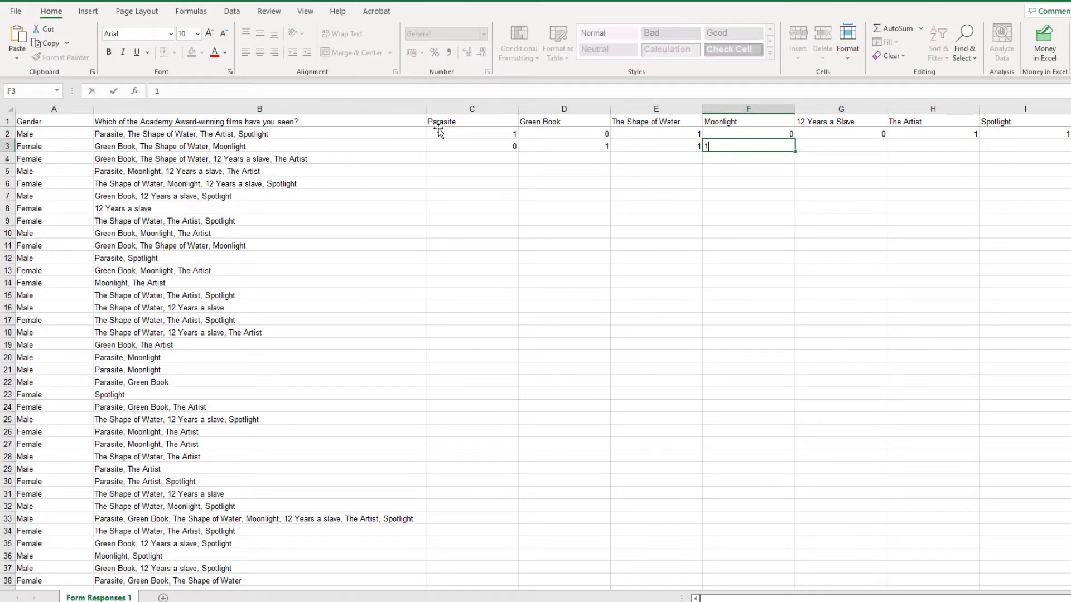
key(Return)
key(Up)
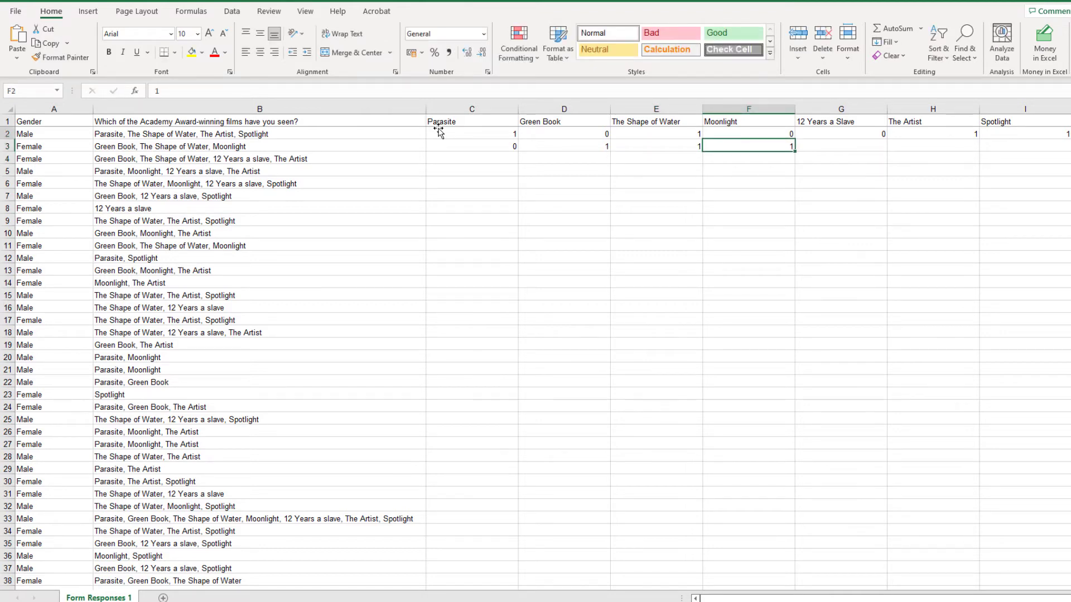
key(Right)
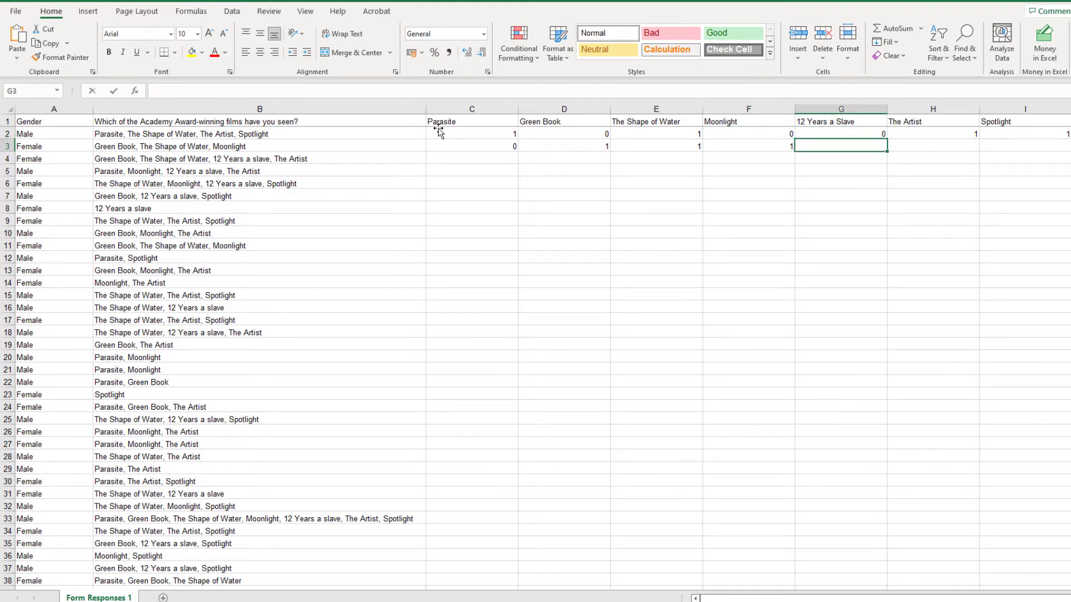
text(0)
key(Right)
text(0)
key(Right)
text(0)
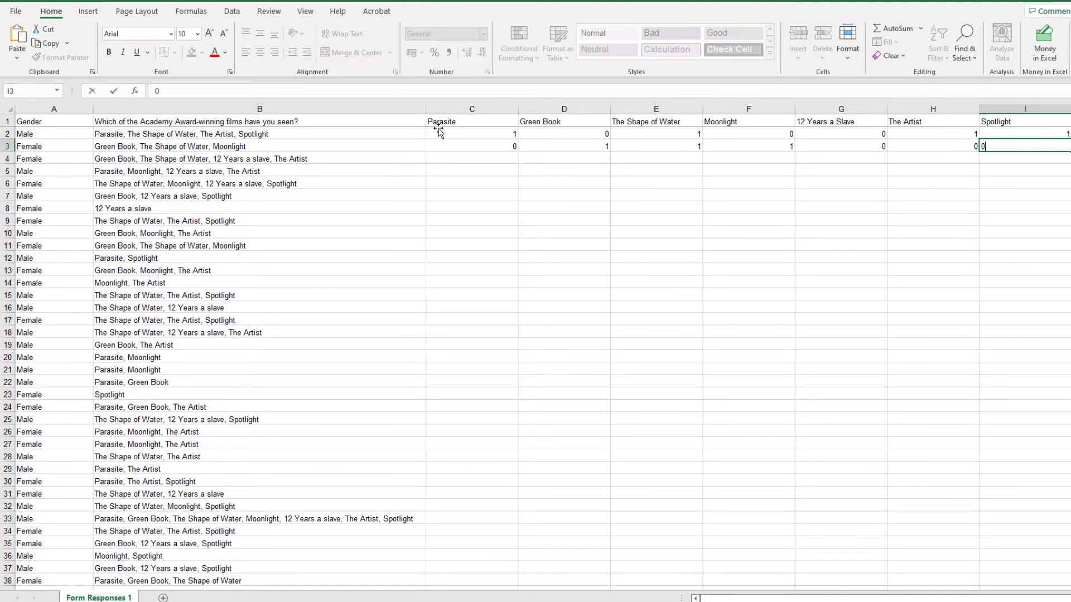
key(Return)
key(Up)
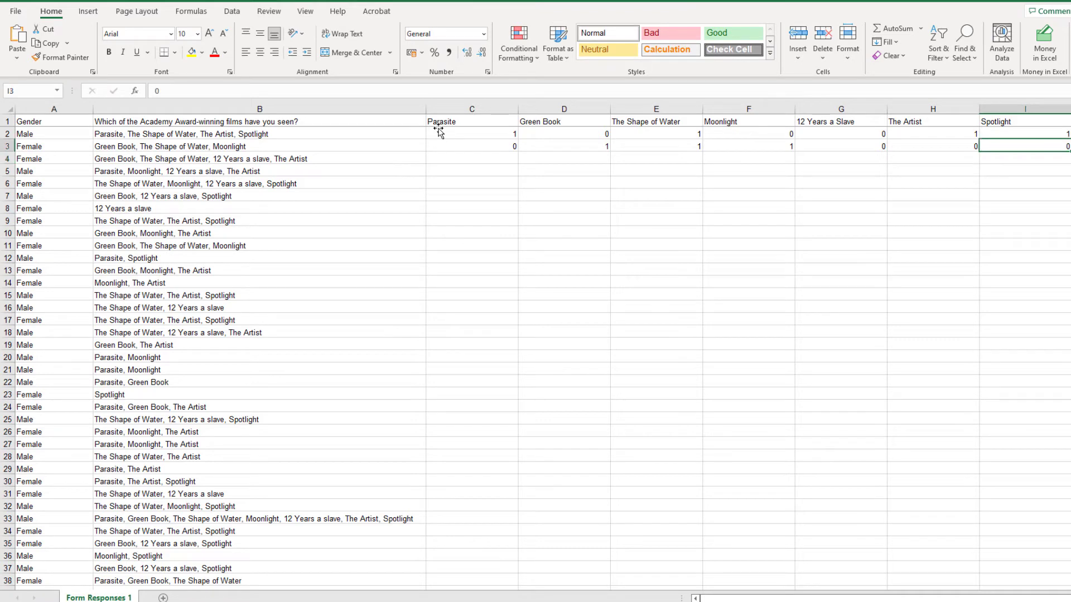
Step: Select the coded values of the first two respondents in cells C2 to I3
key(shift+Up)
key(shift+Left)
key(shift+Left)
key(shift+Left)
key(shift+Left)
key(shift+Left)
key(shift+Left)
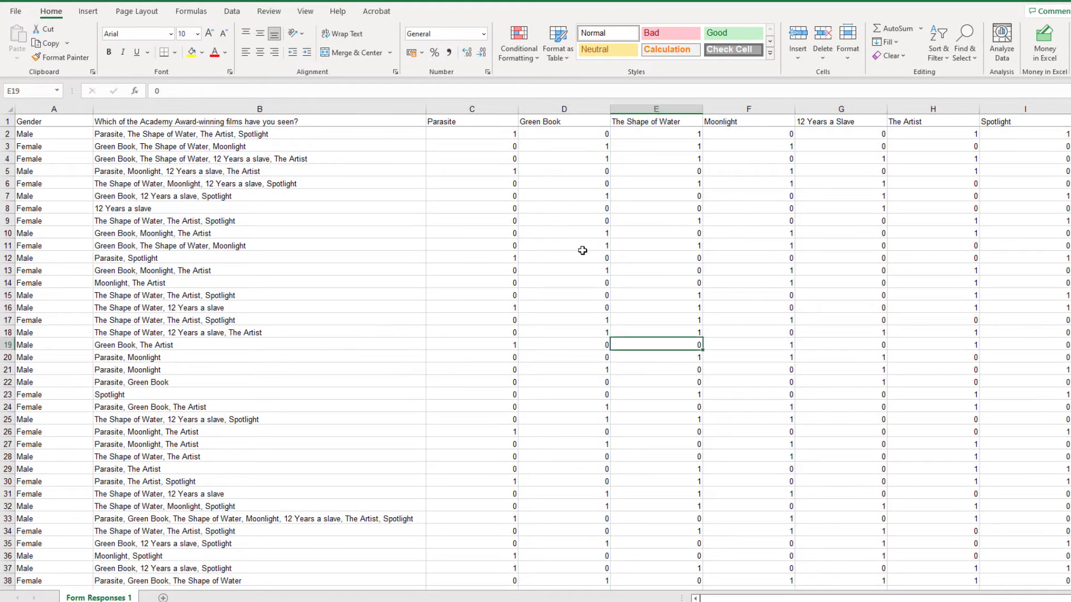
Step: Review the 0 and 1 codes of all respondents across the film columns C to I
drag(500, 136, 948, 575)
scroll(895, 443, down, 2)
scroll(654, 280, up, 5)
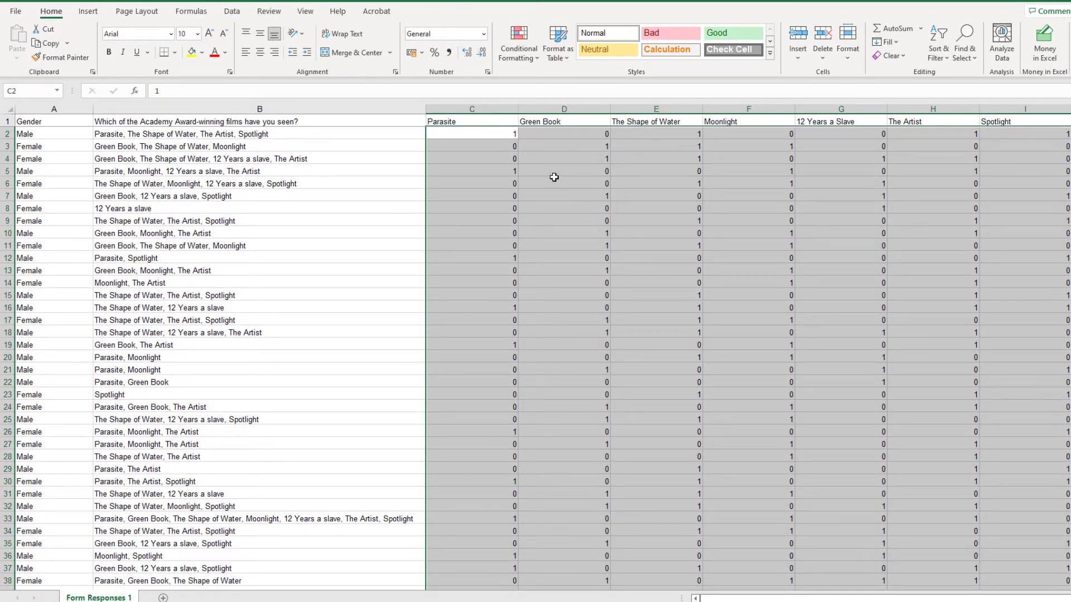
Step: Delete column B with the combined answers to the question about Academy Award-winning films seen
click(300, 107)
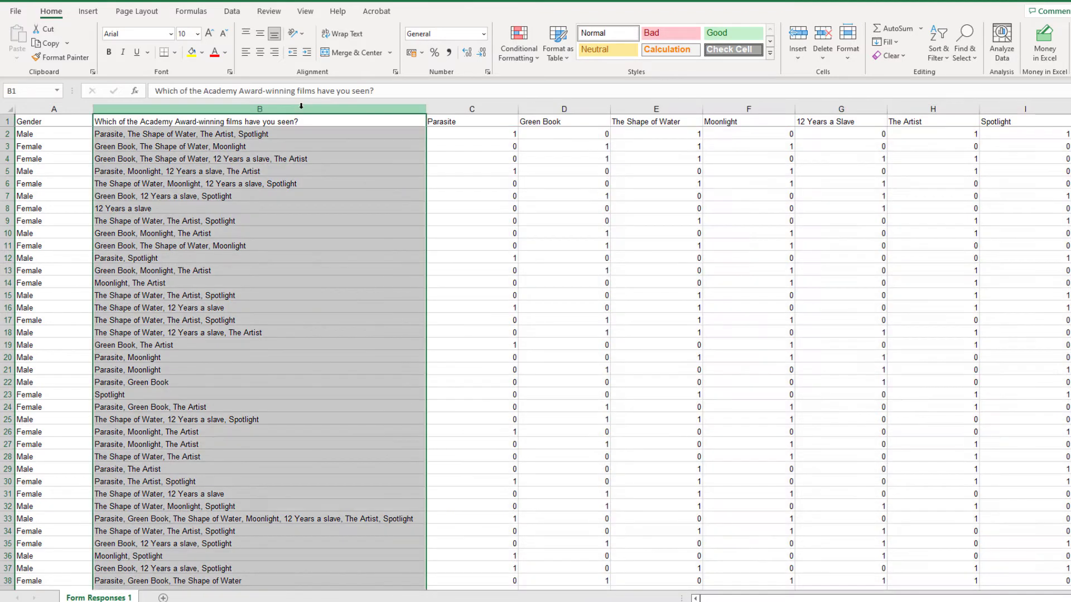
right_click(301, 106)
click(355, 229)
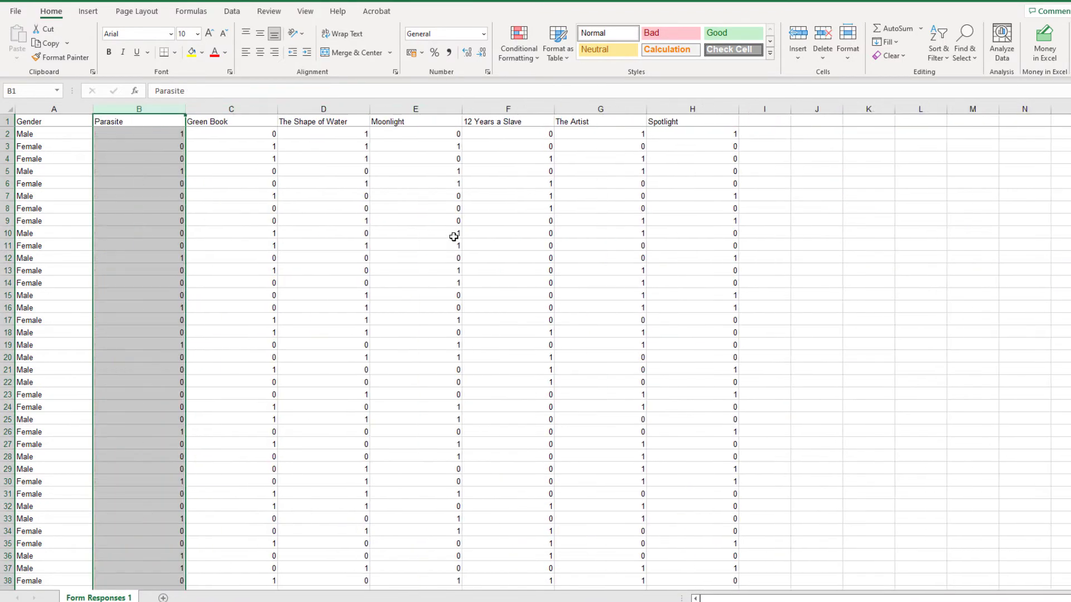
click(453, 235)
key(Left)
key(Left)
key(Left)
key(Up)
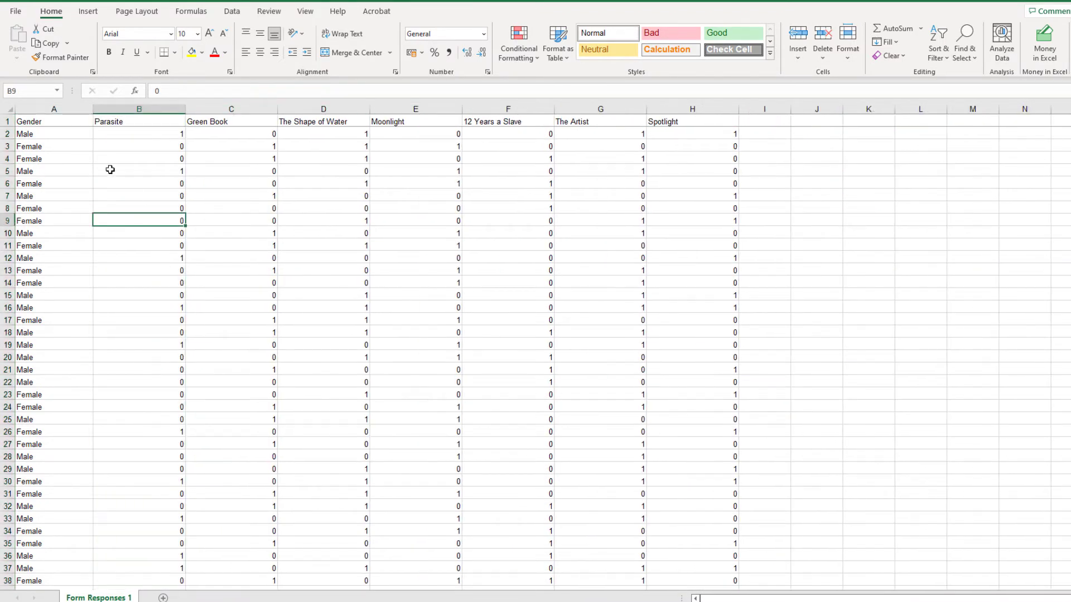
Step: Replace every Female entry in the Gender column with 0, matching case
click(60, 135)
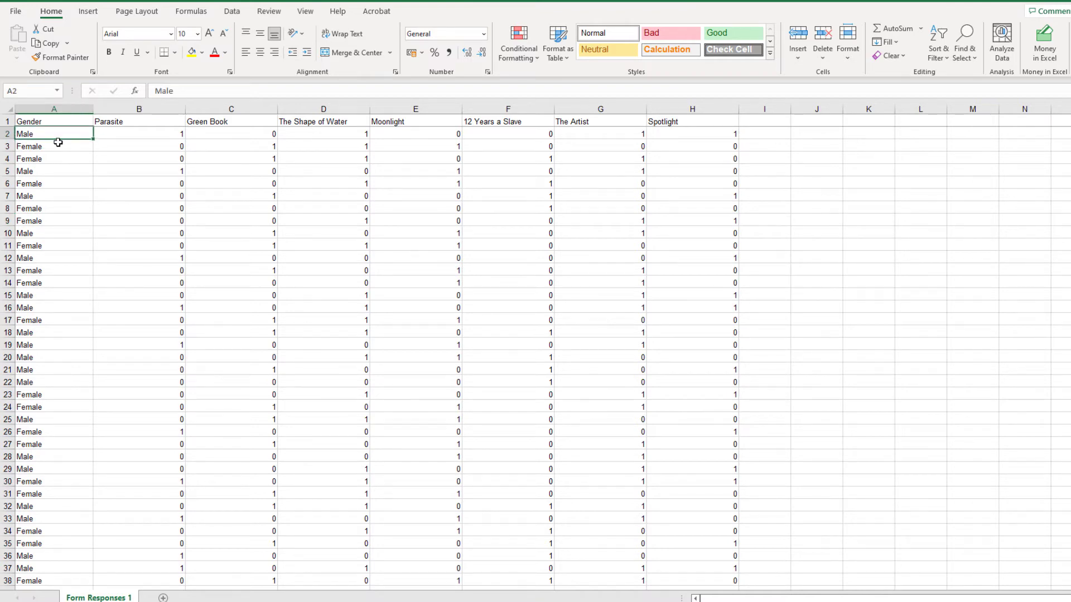
key(ctrl+shift+Down)
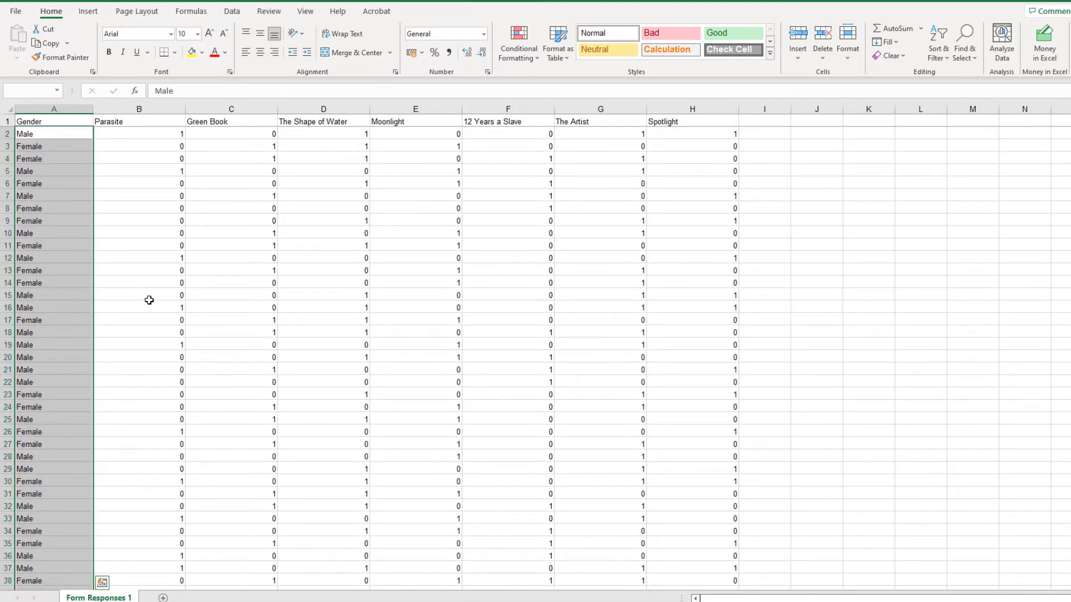
key(ctrl+f)
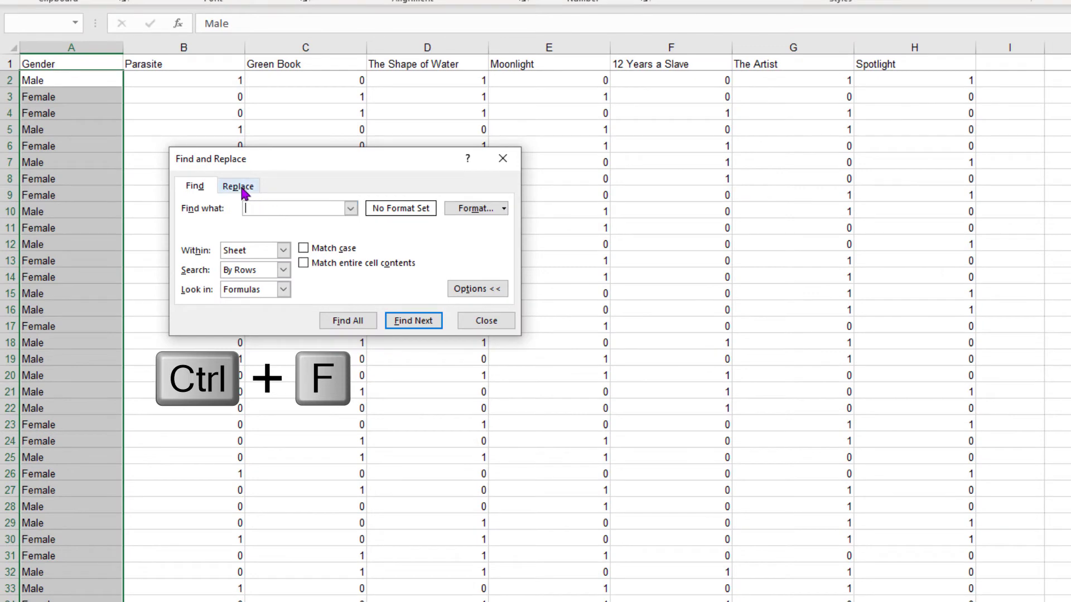
click(239, 187)
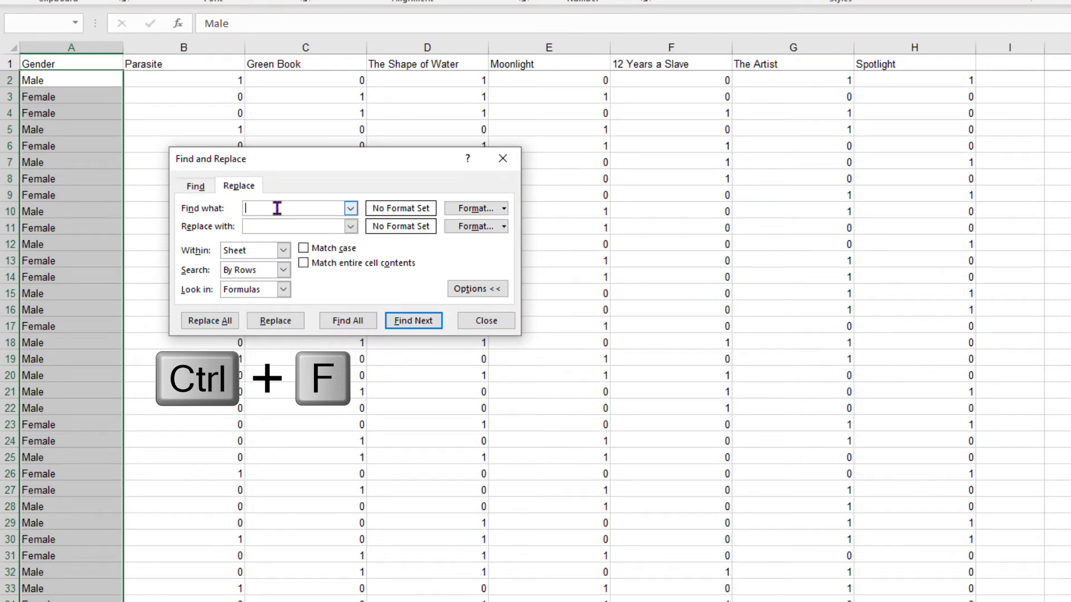
click(319, 211)
text(Fe)
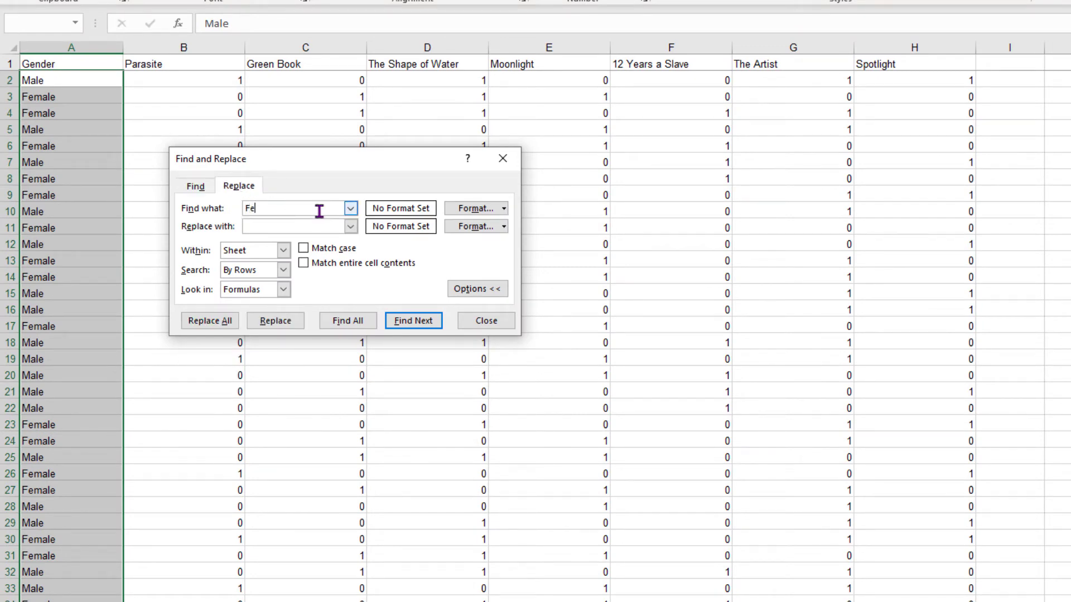
text(male)
key(Tab)
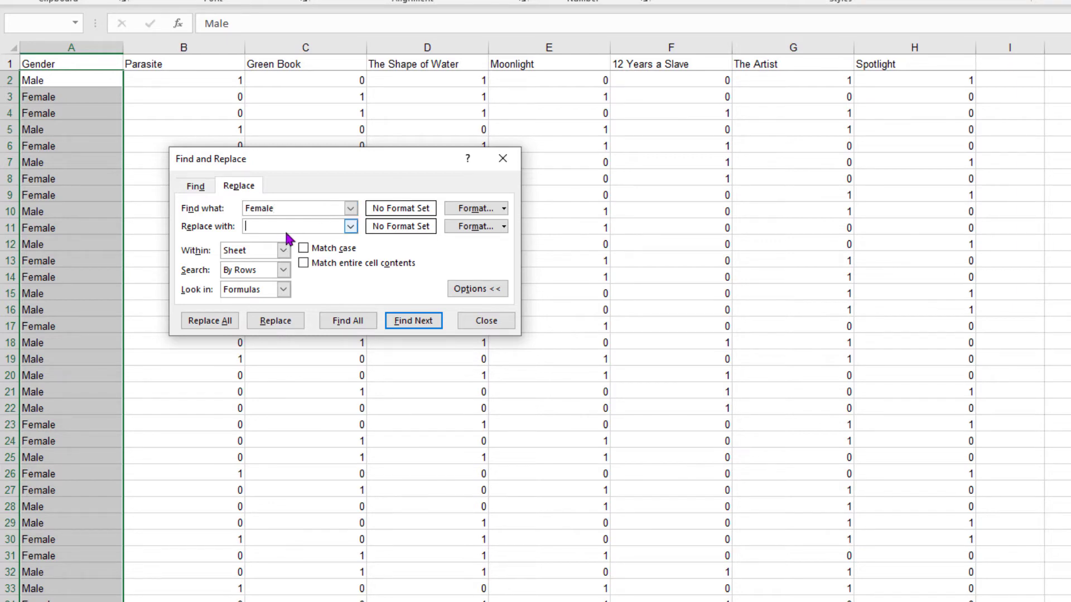
text(0)
click(304, 248)
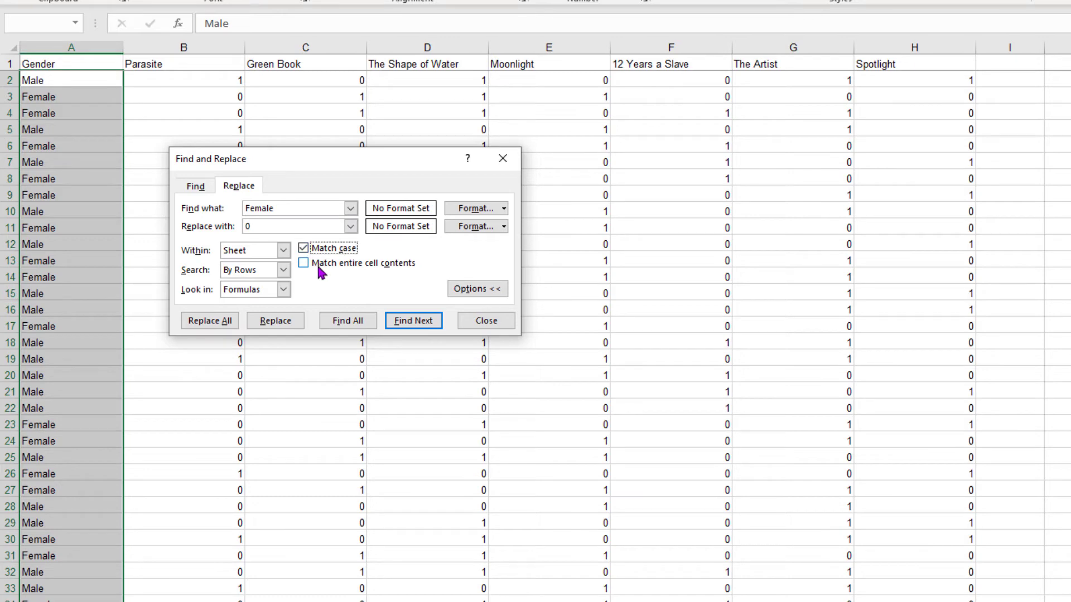
click(222, 322)
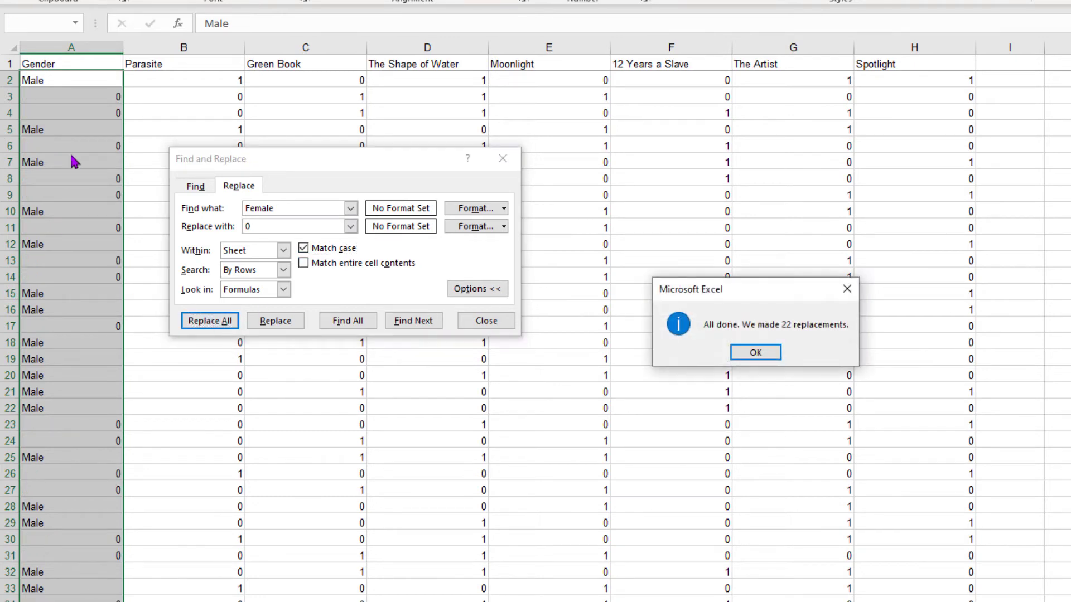
click(757, 353)
Step: Replace every Male entry in the Gender column with 1 and close the Find and Replace dialog
drag(325, 160, 368, 157)
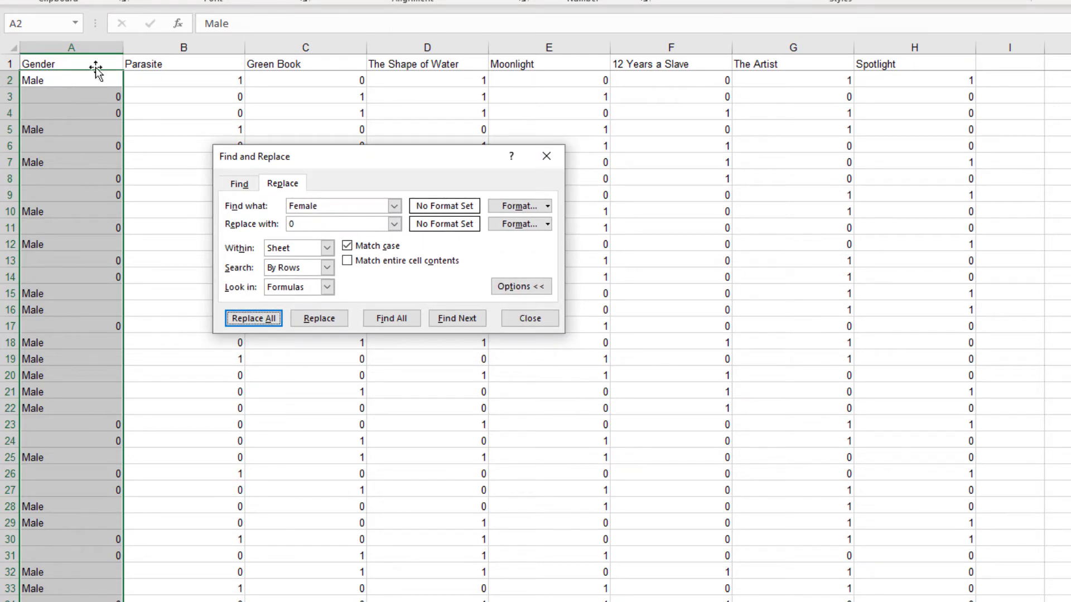
double_click(335, 206)
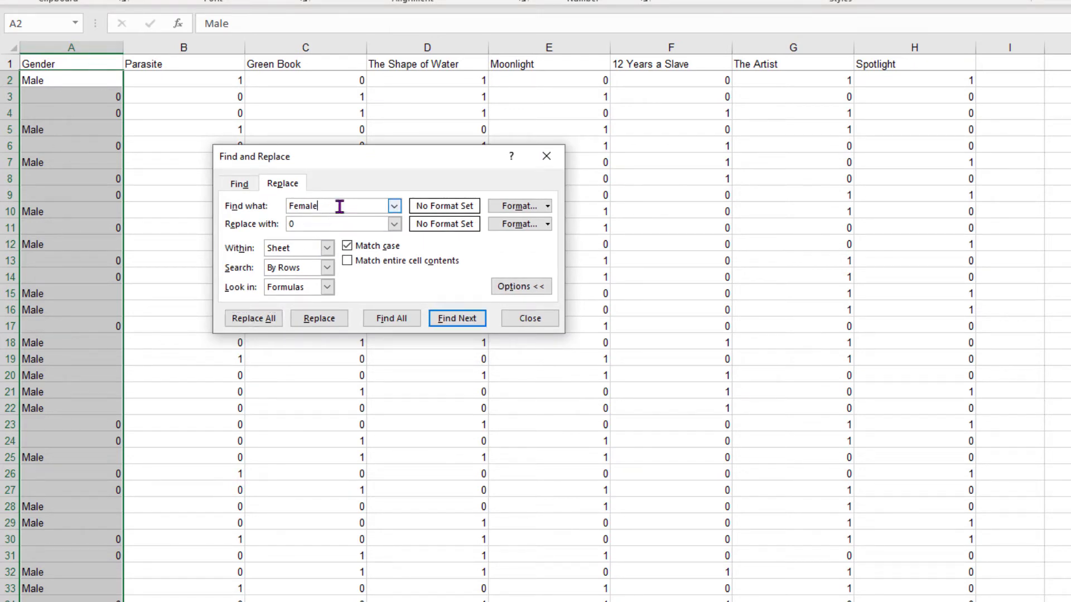
text(MA)
key(BackSpace)
text(ale)
click(316, 225)
text(1)
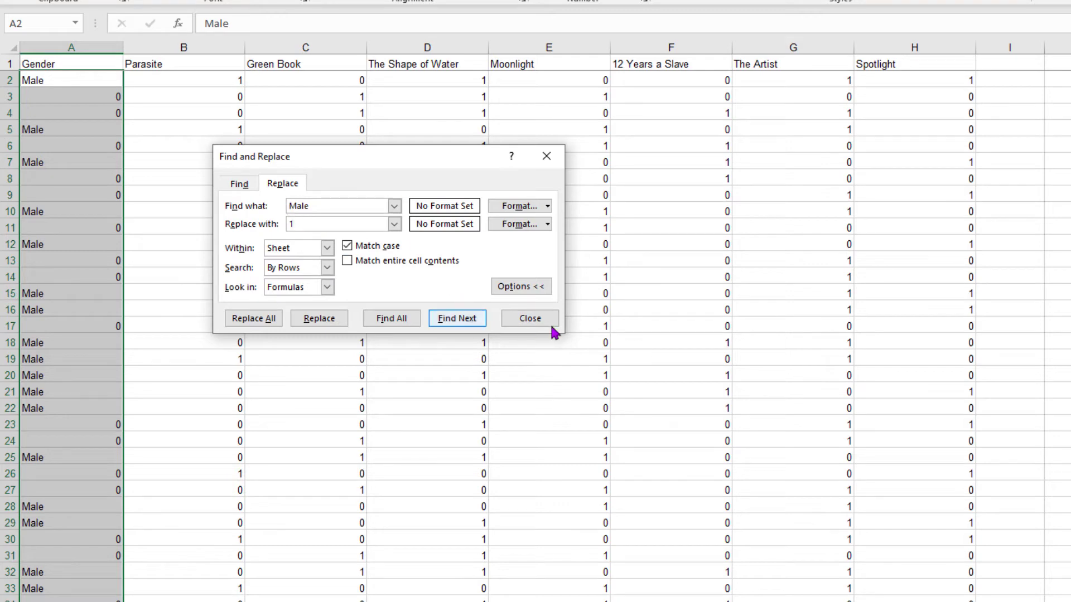
click(253, 318)
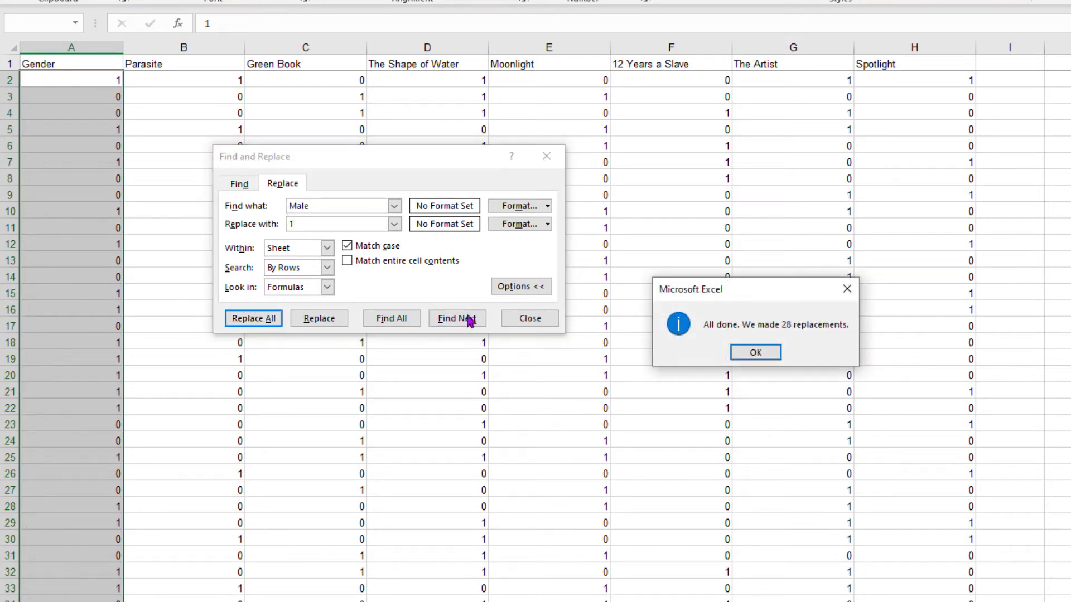
click(755, 352)
click(532, 318)
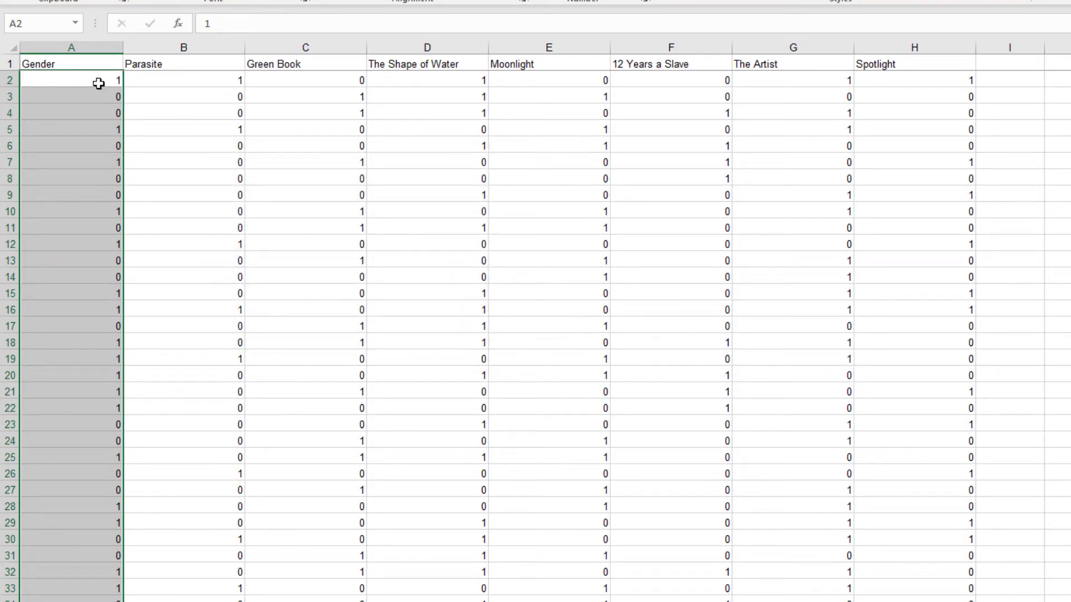
Step: Center all coded values of the Gender and film columns in cells A2 to H51
drag(99, 82, 930, 438)
scroll(936, 395, down, 6)
scroll(935, 394, down, 3)
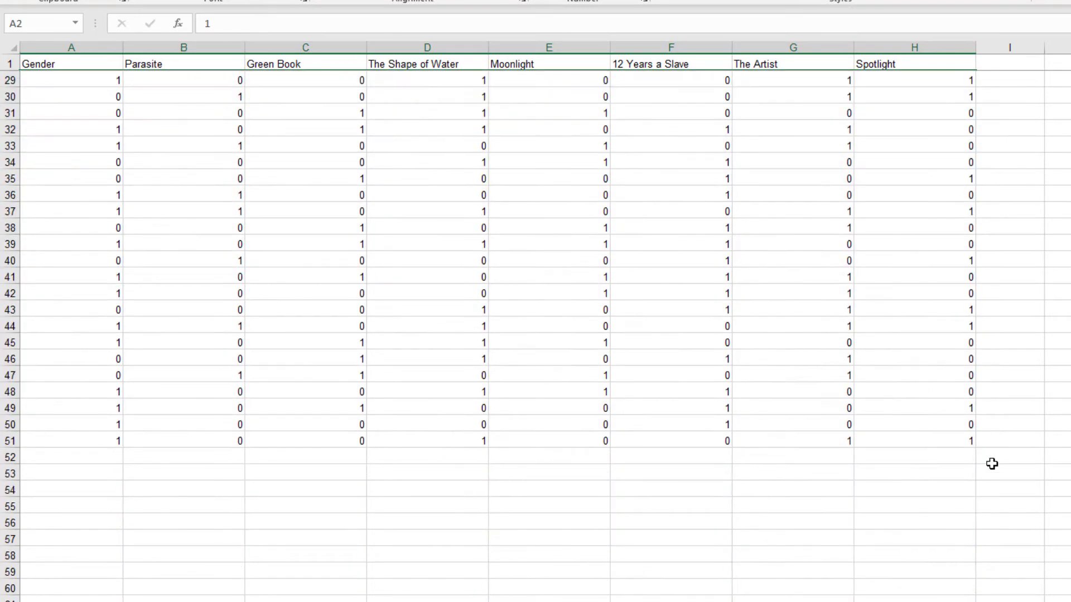
shift+click(966, 439)
scroll(685, 332, up, 9)
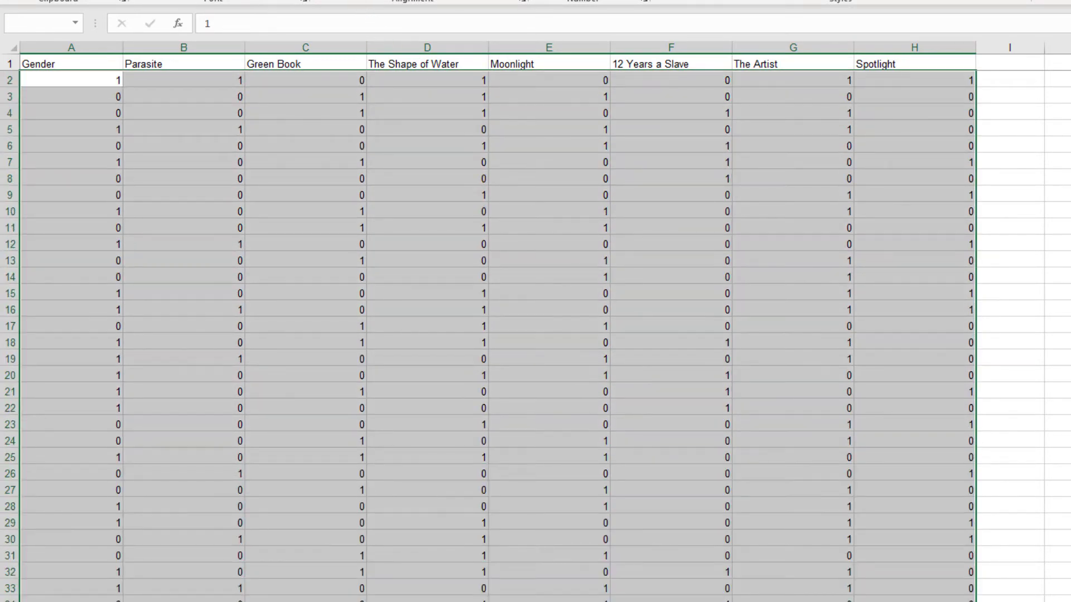
click(349, 0)
click(349, 0)
click(420, 271)
Step: Check the gender and Parasite codes of the first two respondents
click(95, 76)
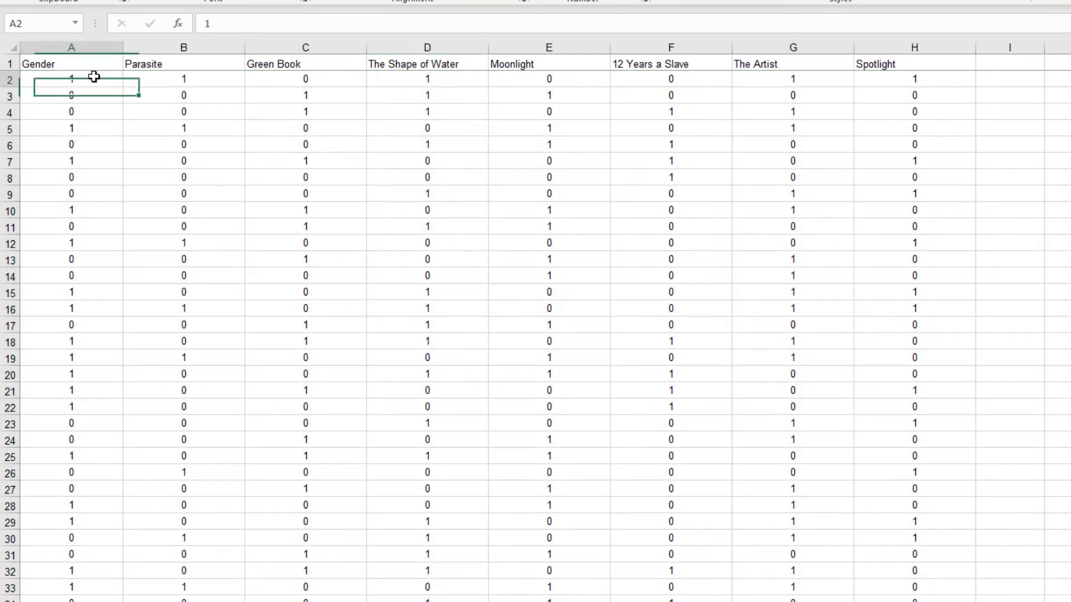
click(112, 99)
click(198, 83)
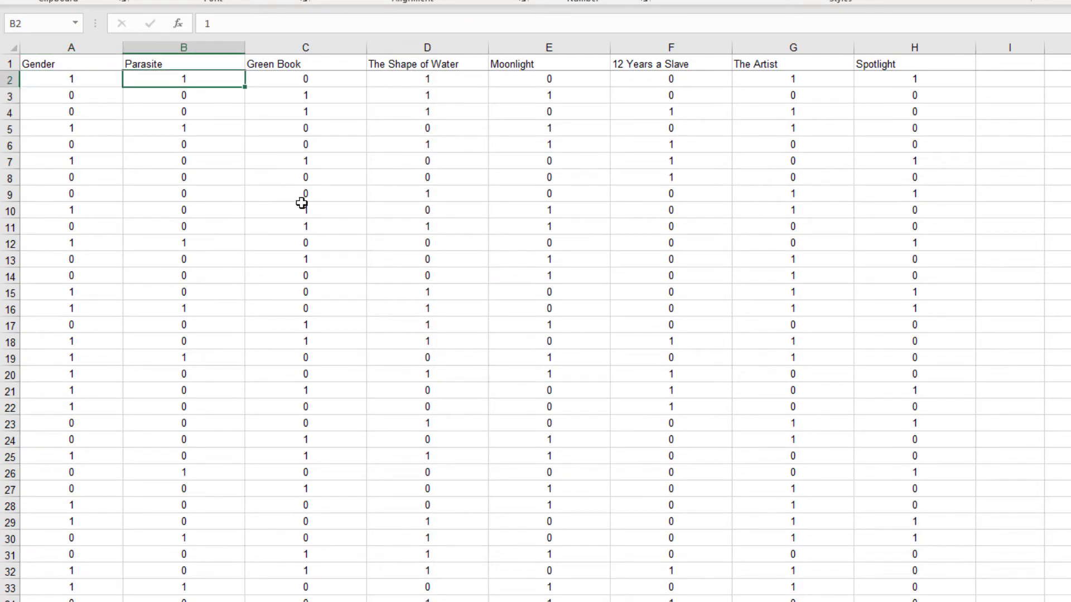
click(203, 97)
click(347, 209)
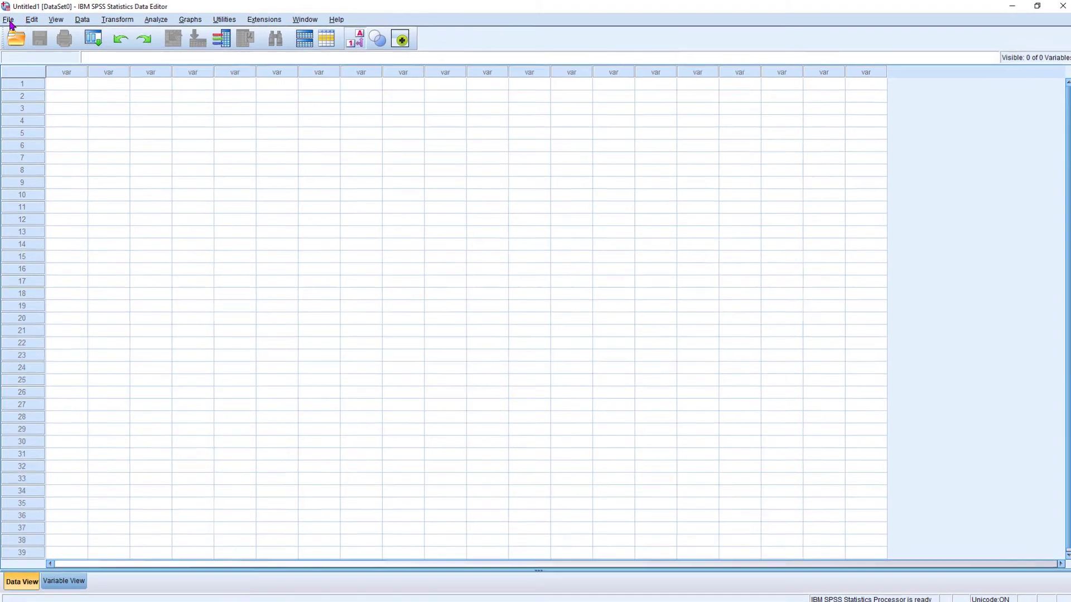
Step: Switch to IBM SPSS Statistics and open Survey.xlsx from the Edifo folder as an Excel data import
click(9, 21)
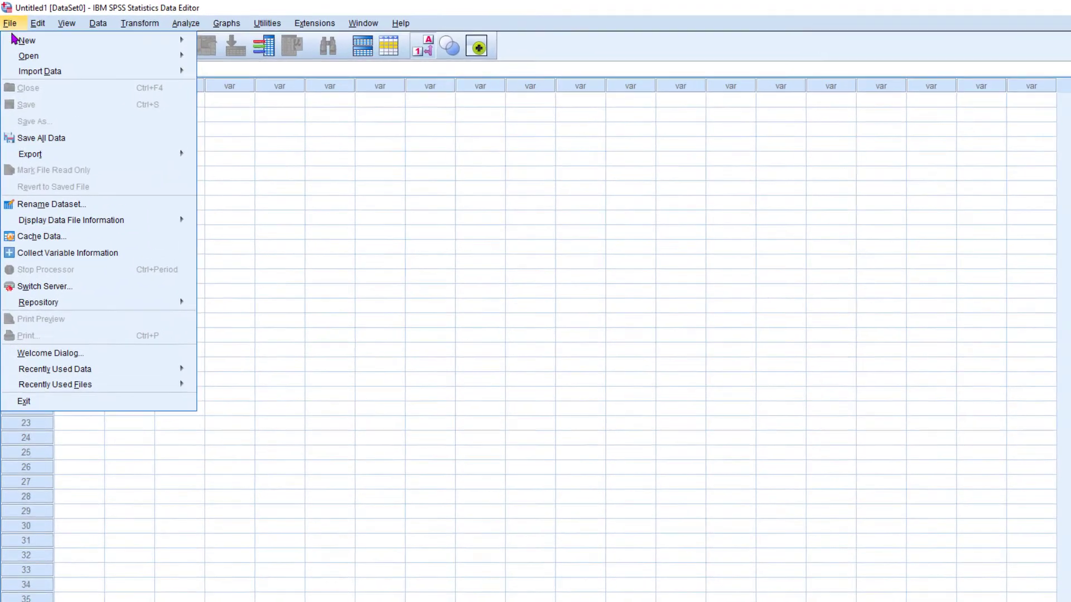
mouse_move(39, 61)
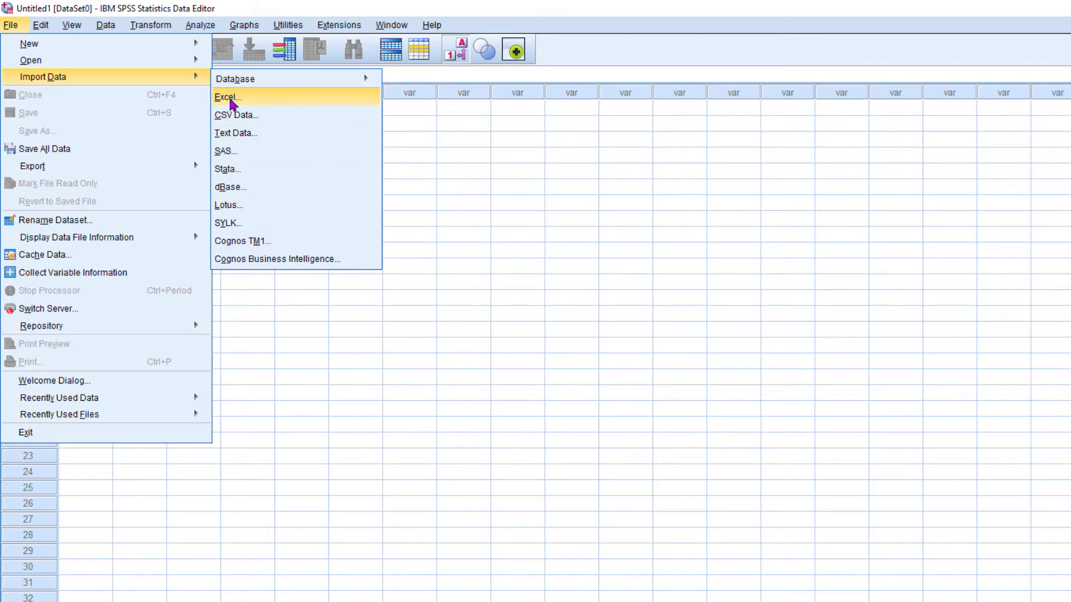
click(231, 101)
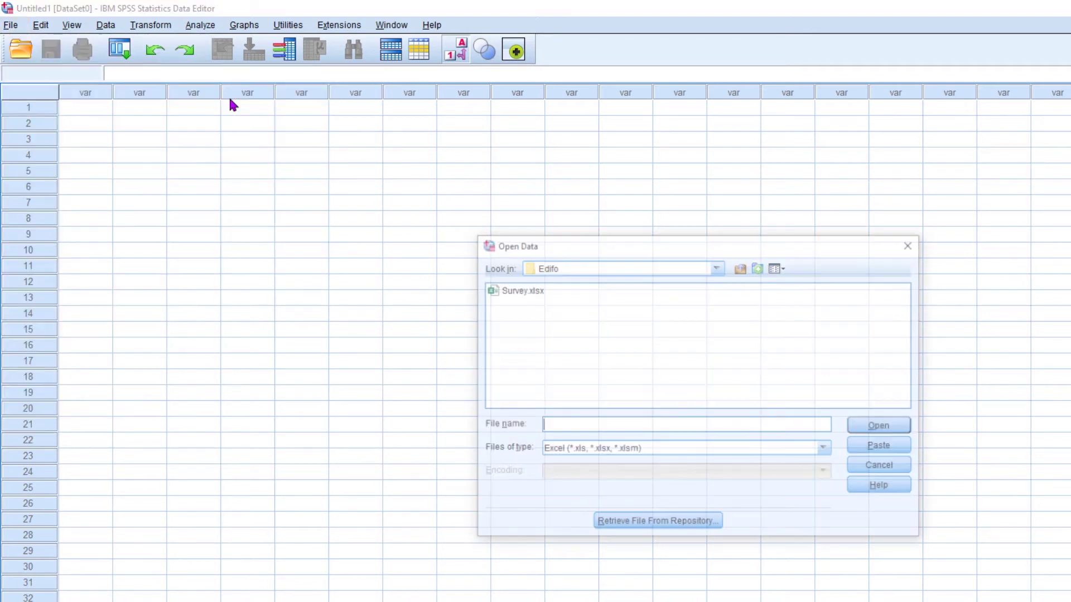
click(512, 290)
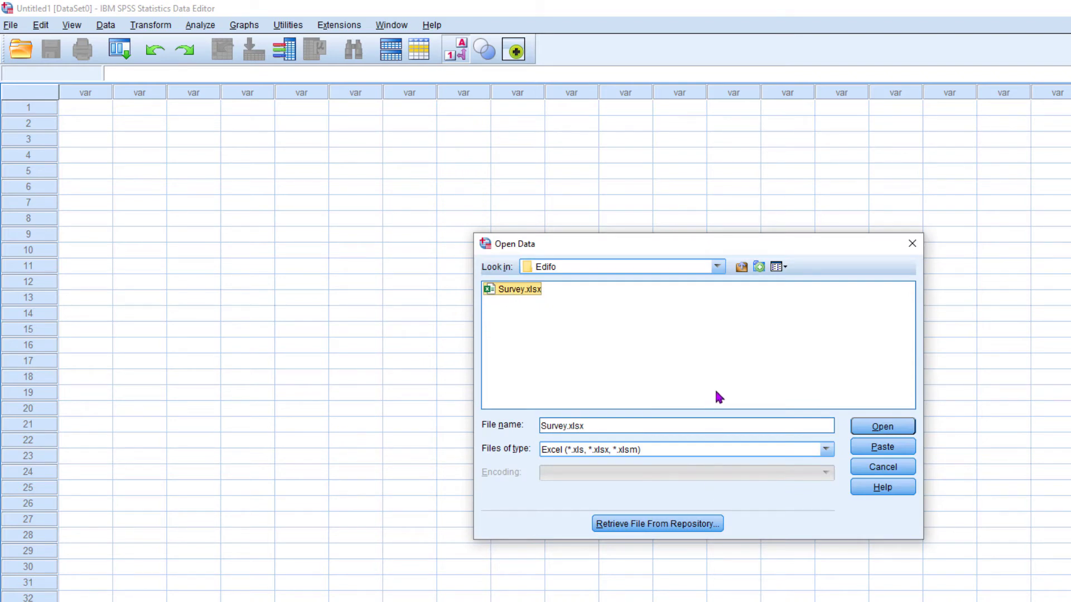
click(885, 430)
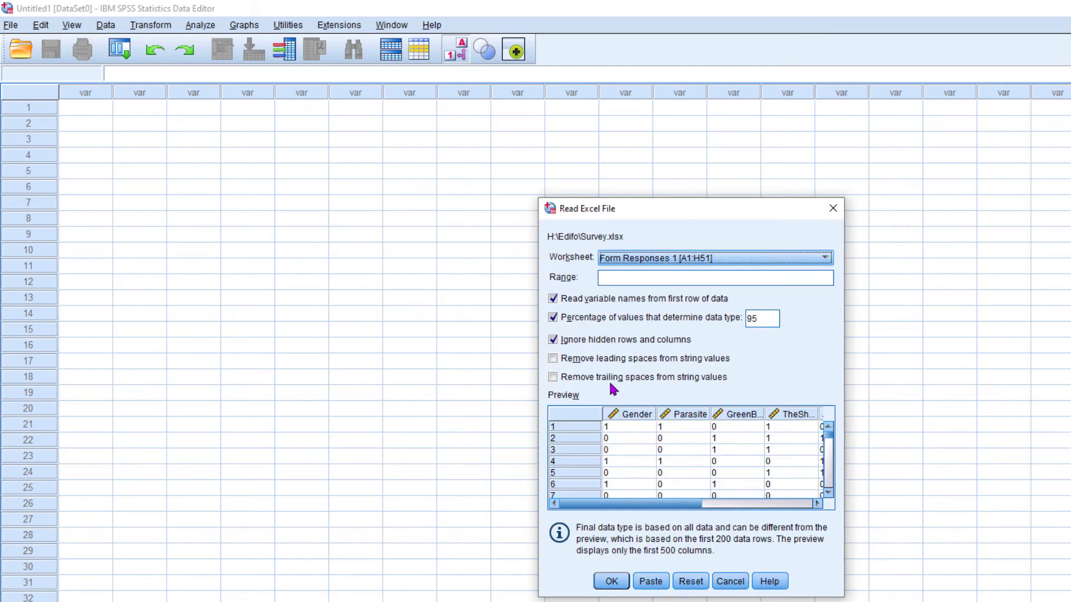
Step: Choose the Form Responses 1 worksheet, check the data preview and import the data
drag(687, 208, 639, 193)
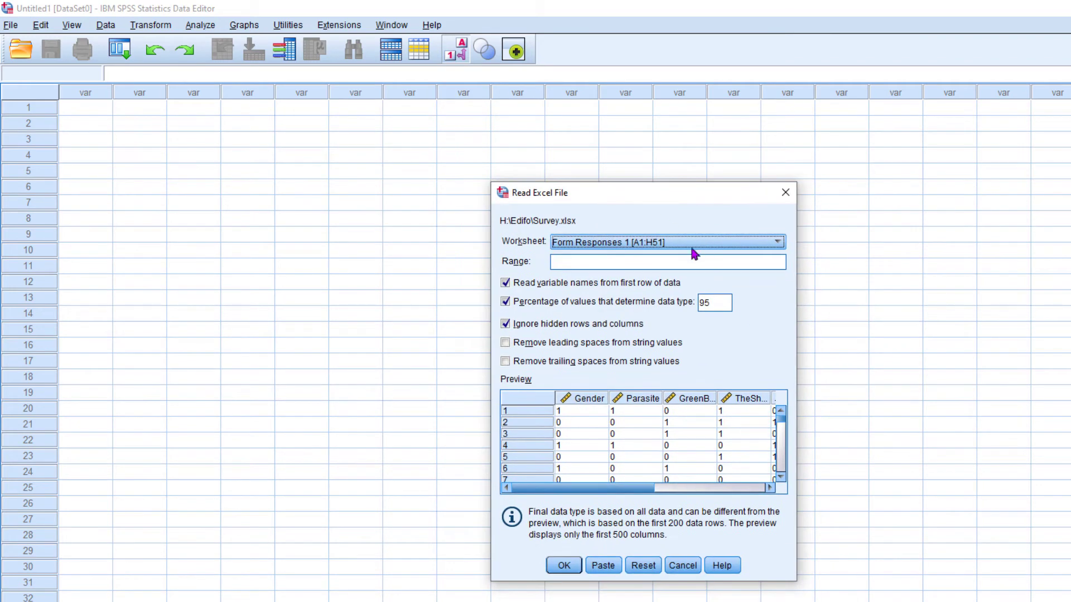
click(606, 246)
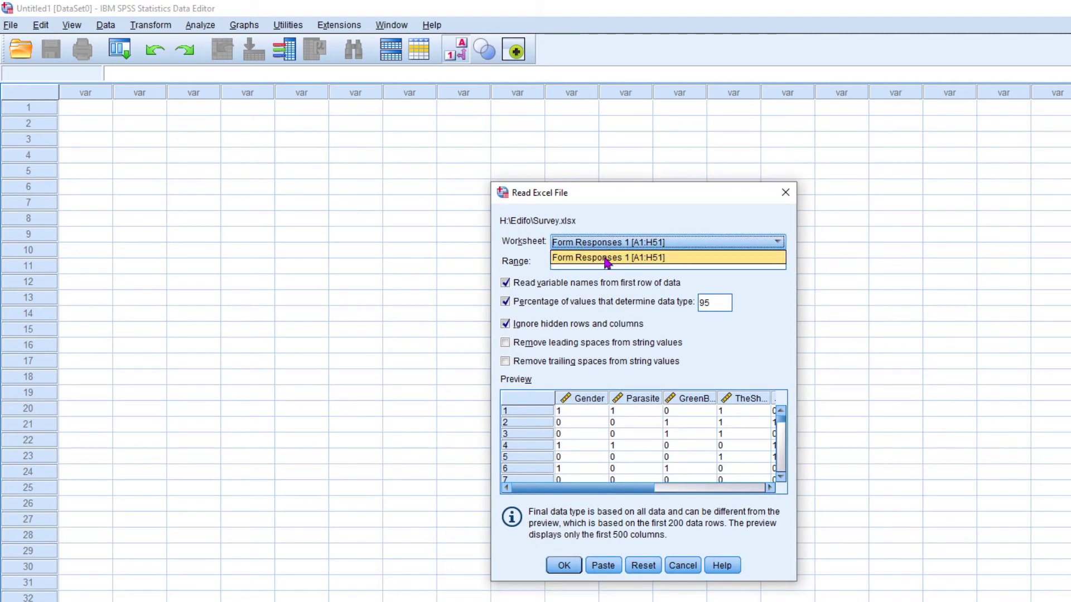
click(606, 259)
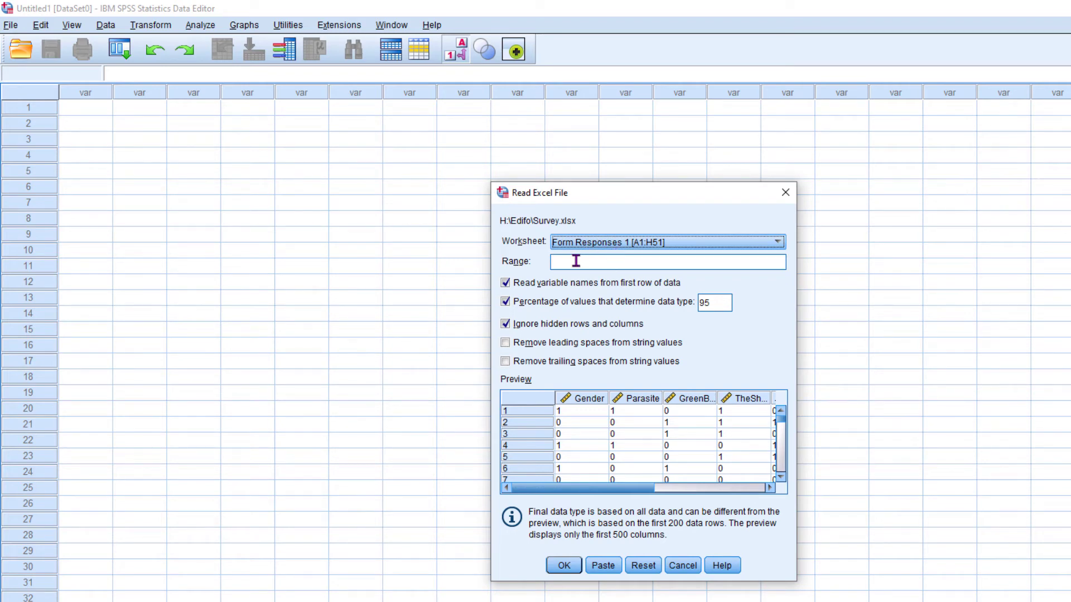
click(611, 244)
click(618, 260)
mouse_move(609, 490)
mouse_down()
mouse_move(690, 499)
mouse_move(625, 497)
mouse_up()
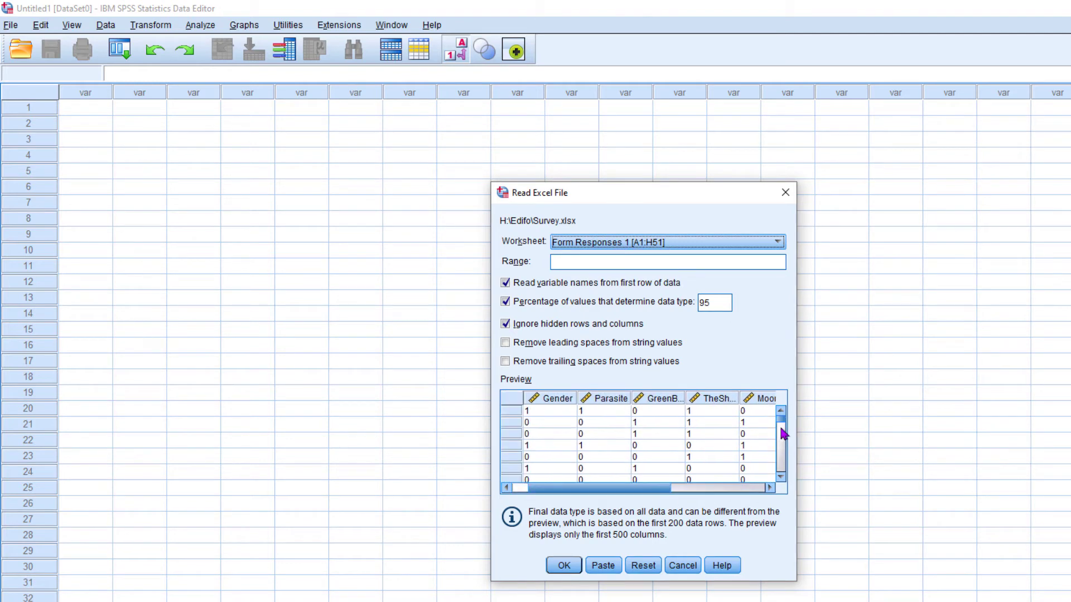
mouse_move(781, 421)
mouse_down()
mouse_move(783, 454)
mouse_move(781, 413)
mouse_up()
mouse_move(644, 487)
mouse_down()
mouse_move(748, 496)
mouse_move(662, 495)
mouse_up()
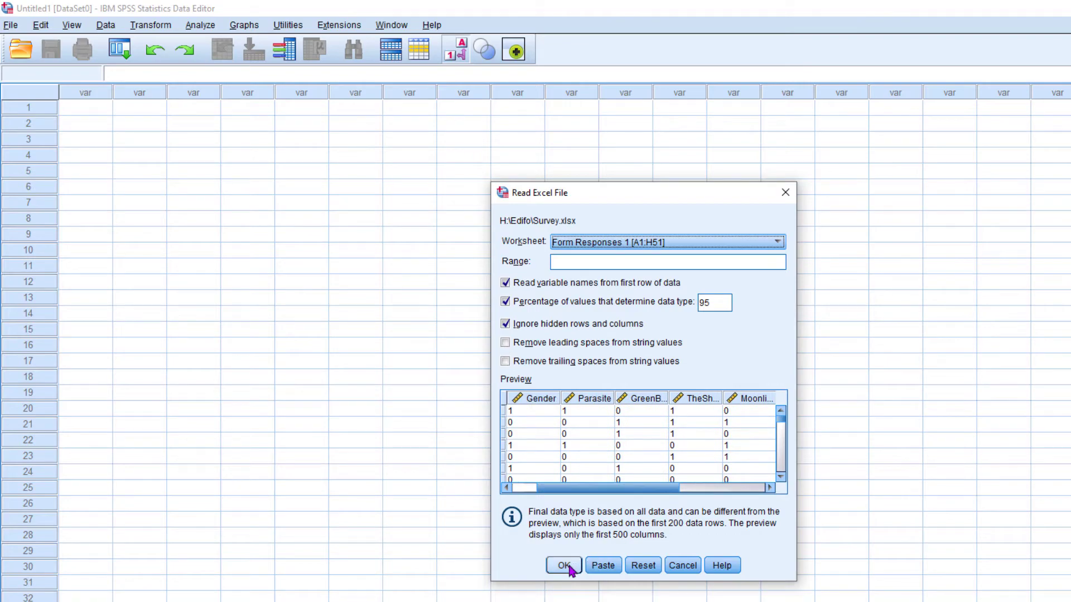
click(564, 566)
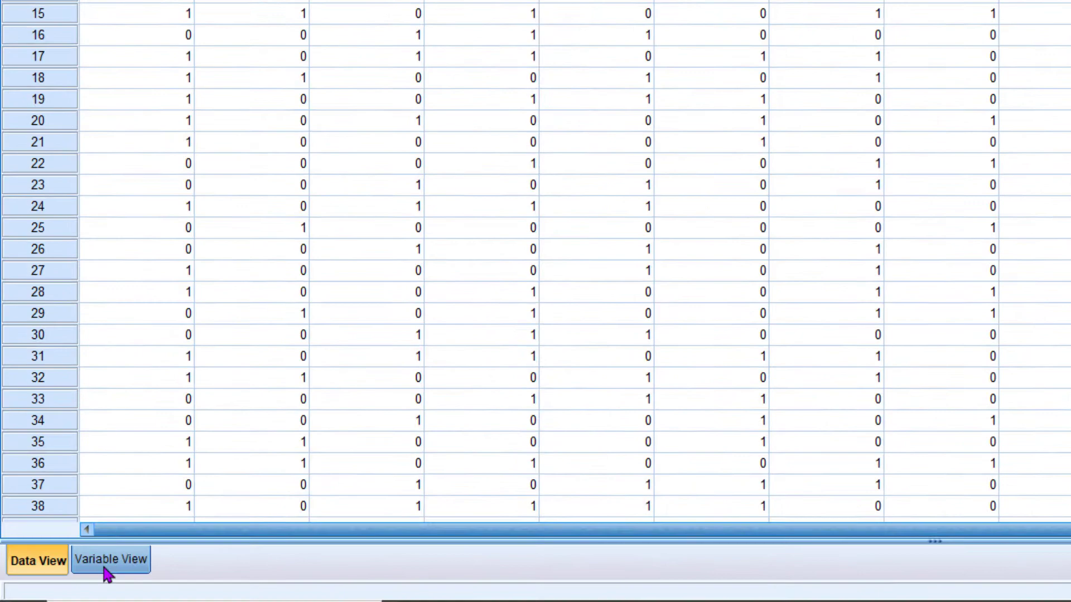
Step: Look over the imported data, then review the variable names from Gender to Moonlight in the variable definitions
click(81, 579)
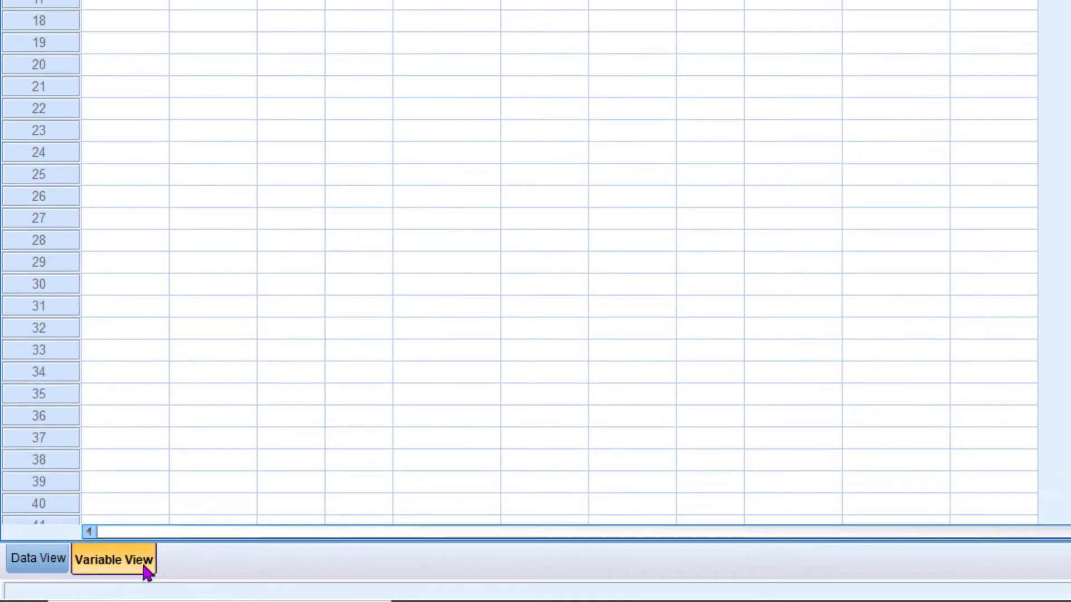
click(54, 567)
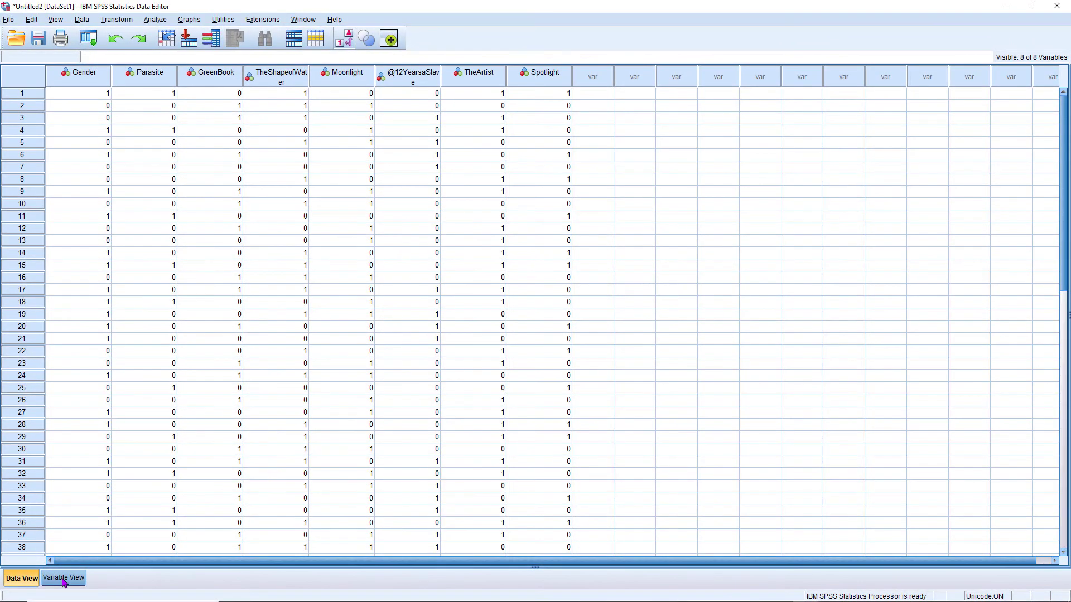
click(85, 566)
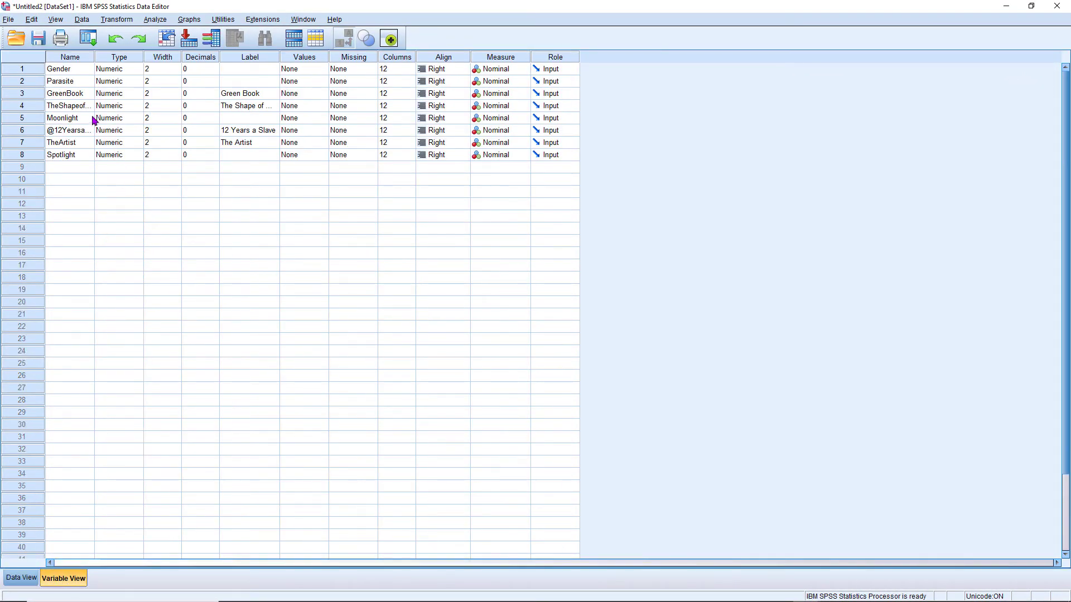
click(66, 130)
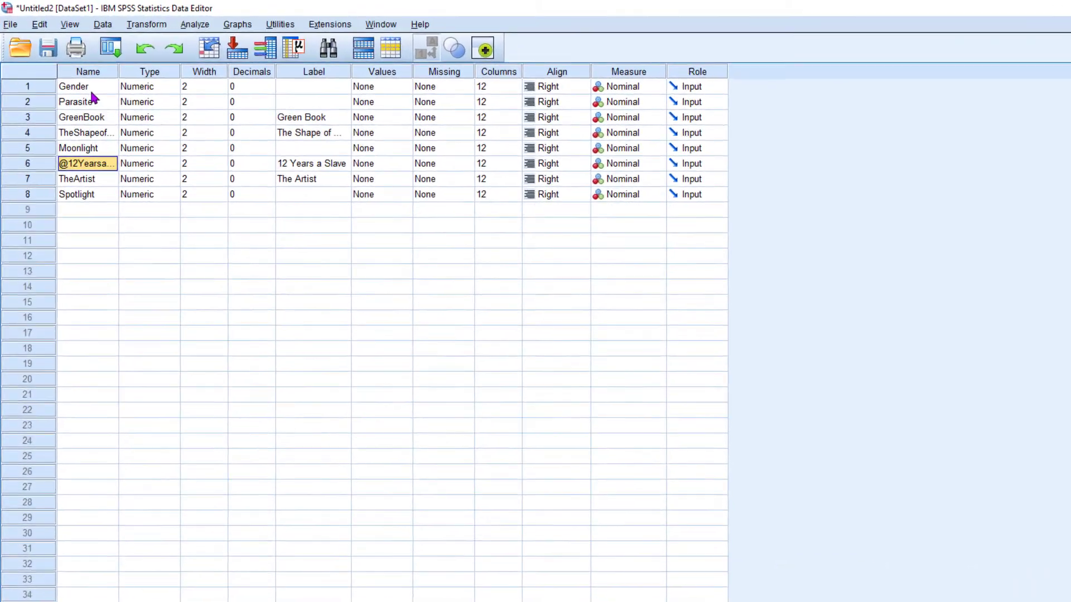
click(89, 91)
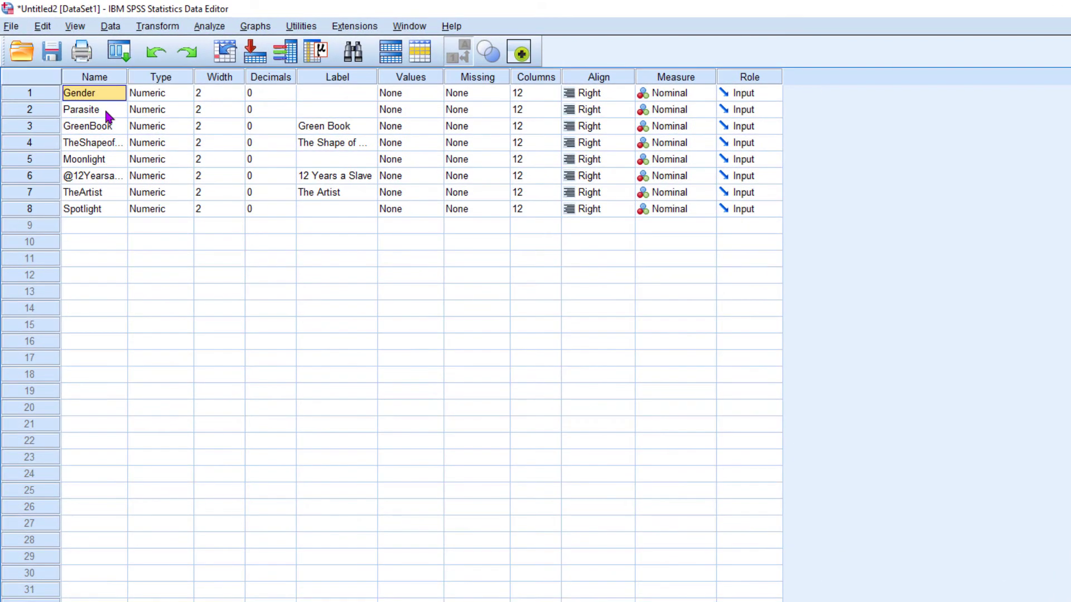
click(105, 109)
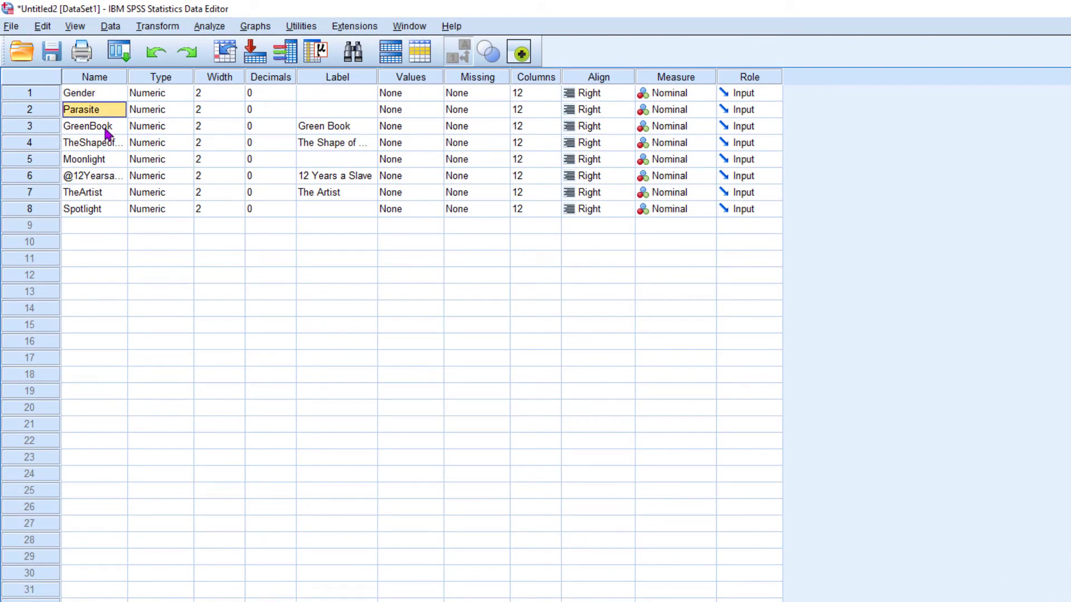
click(106, 128)
click(106, 144)
click(101, 161)
double_click(98, 175)
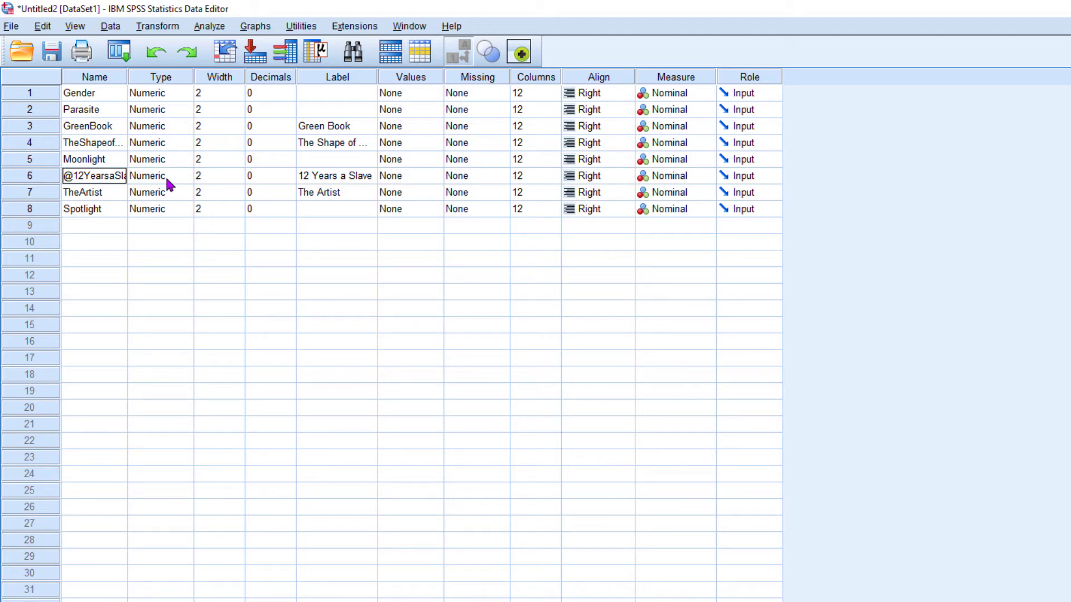
key(Delete)
key(Delete)
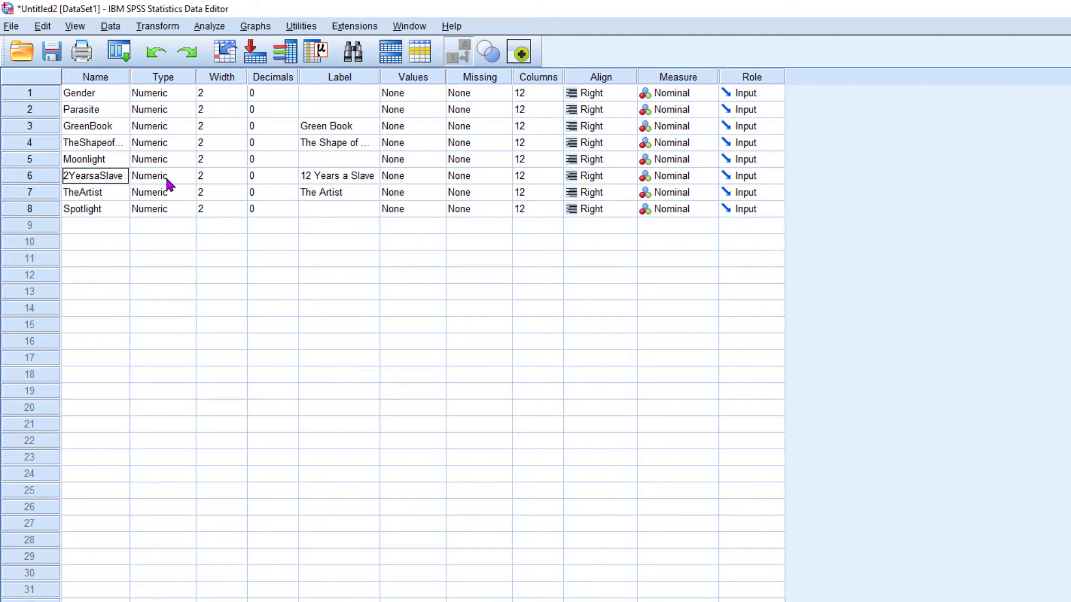
key(Delete)
text(Twelve)
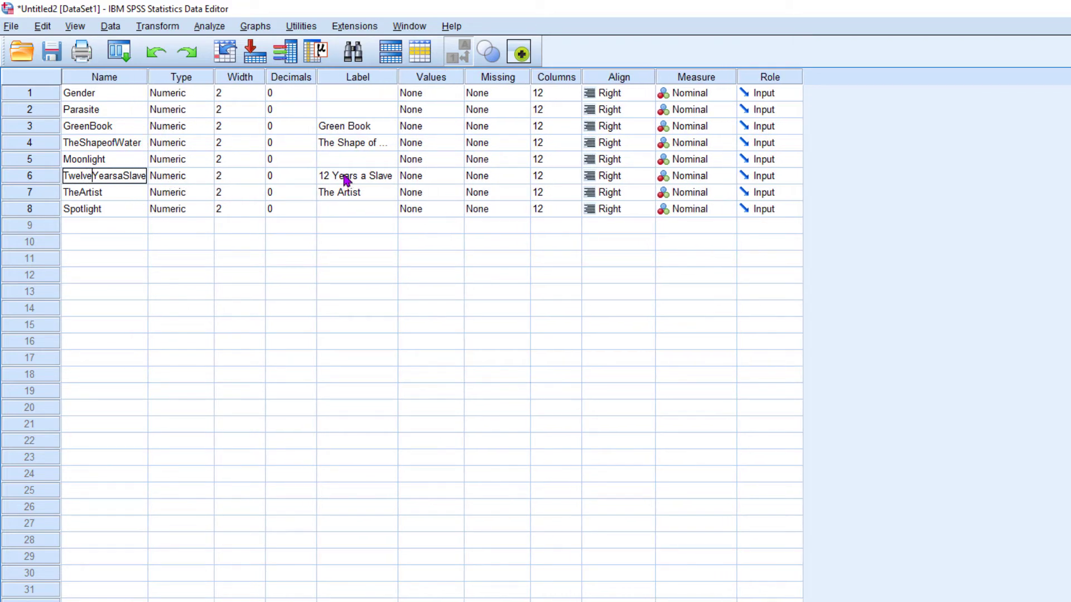
Step: Label the first two variables Gender and Parasite, matching their names
click(347, 96)
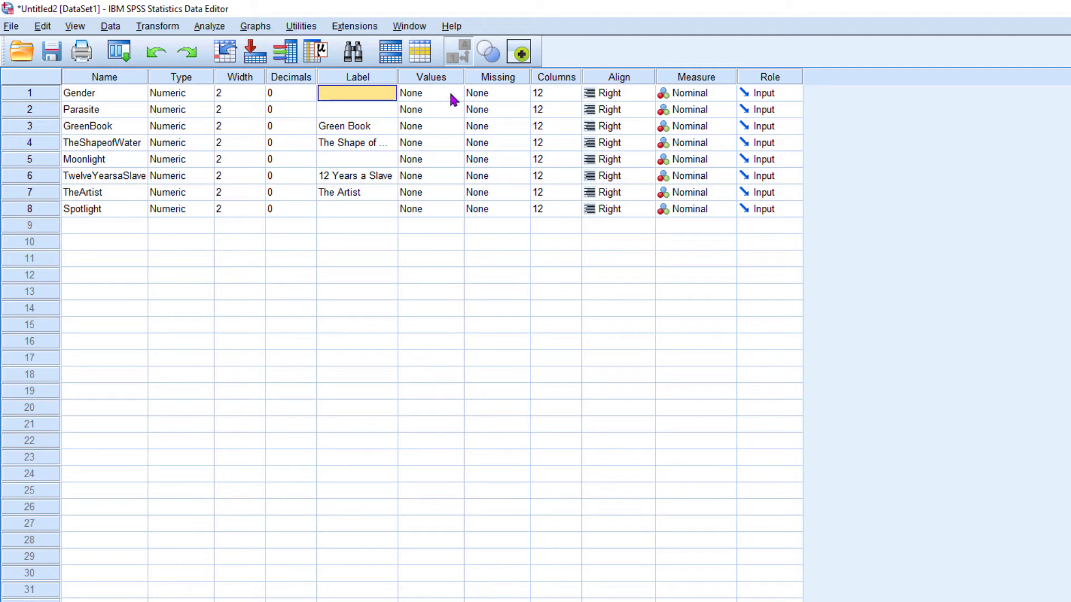
text(Gender)
key(Return)
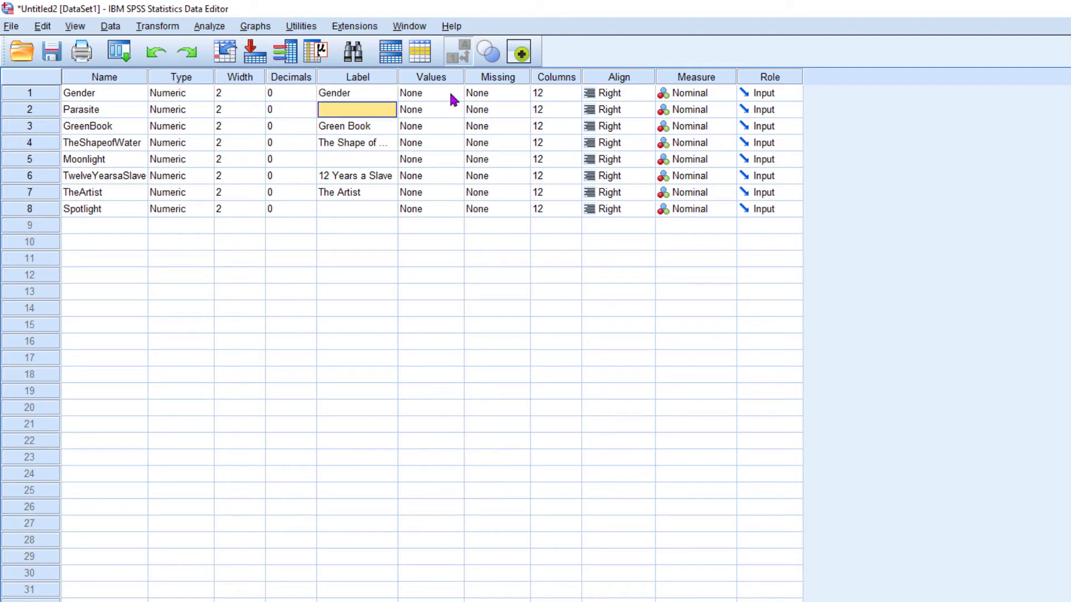
text(Parasite)
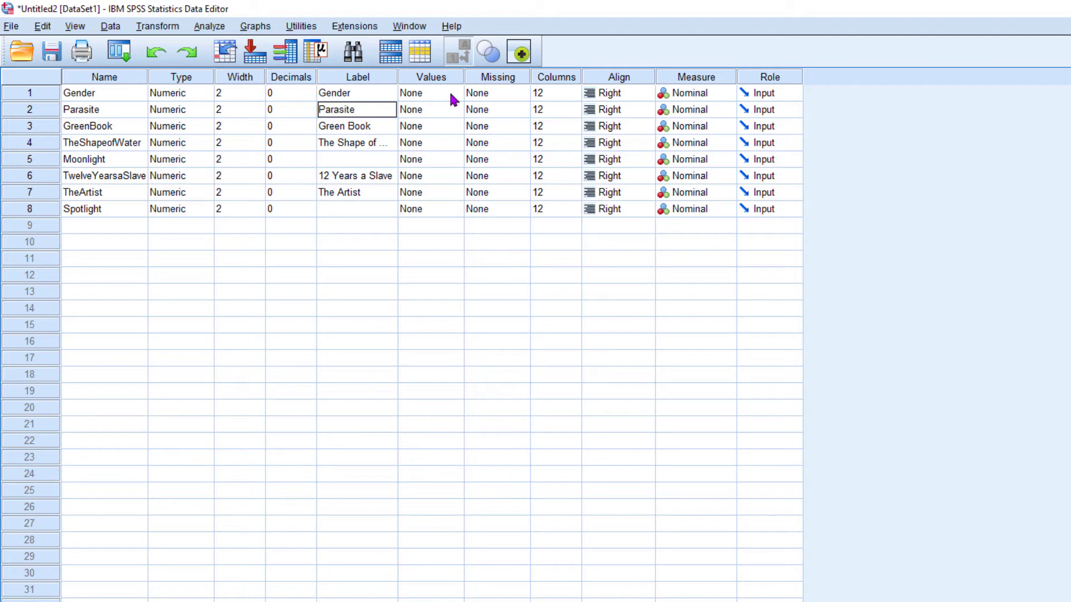
key(Return)
Step: Fill in the missing labels Moonlight and Spotlight for the fifth and eighth variables
key(Down)
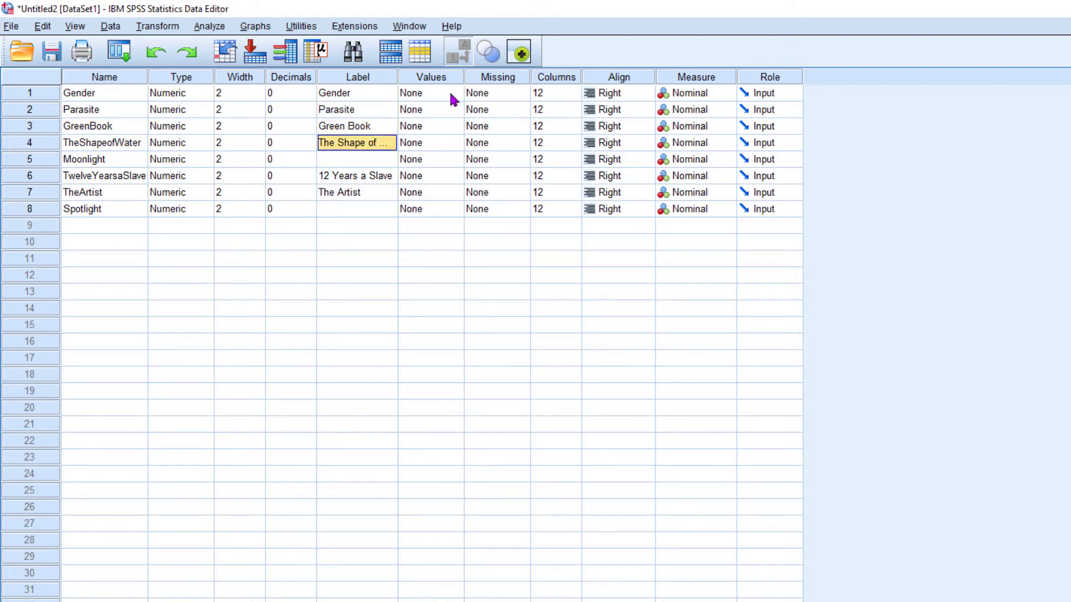
key(Down)
text(M)
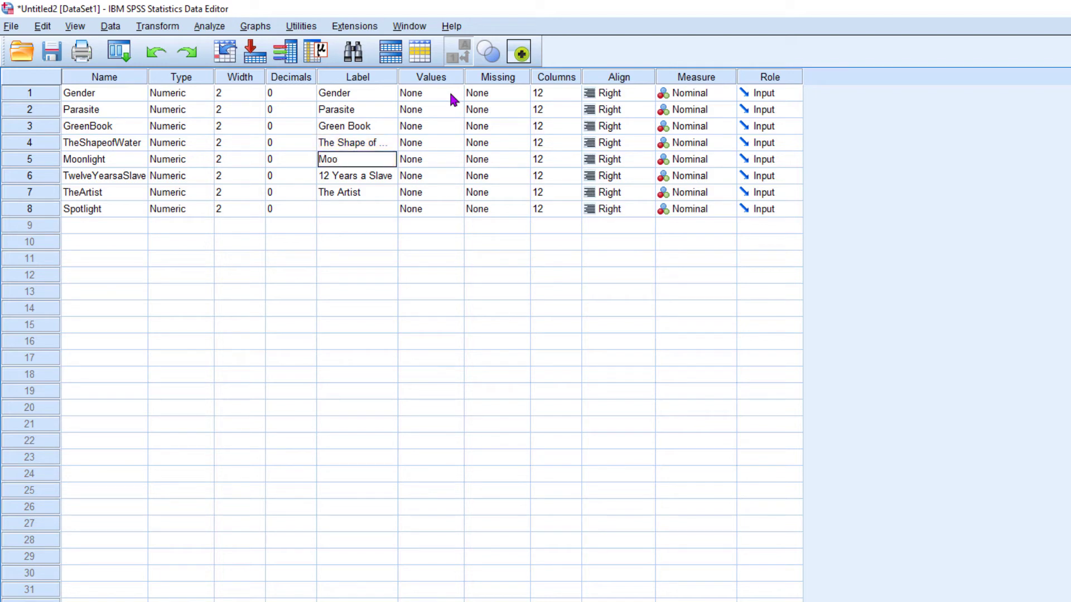
key(Return)
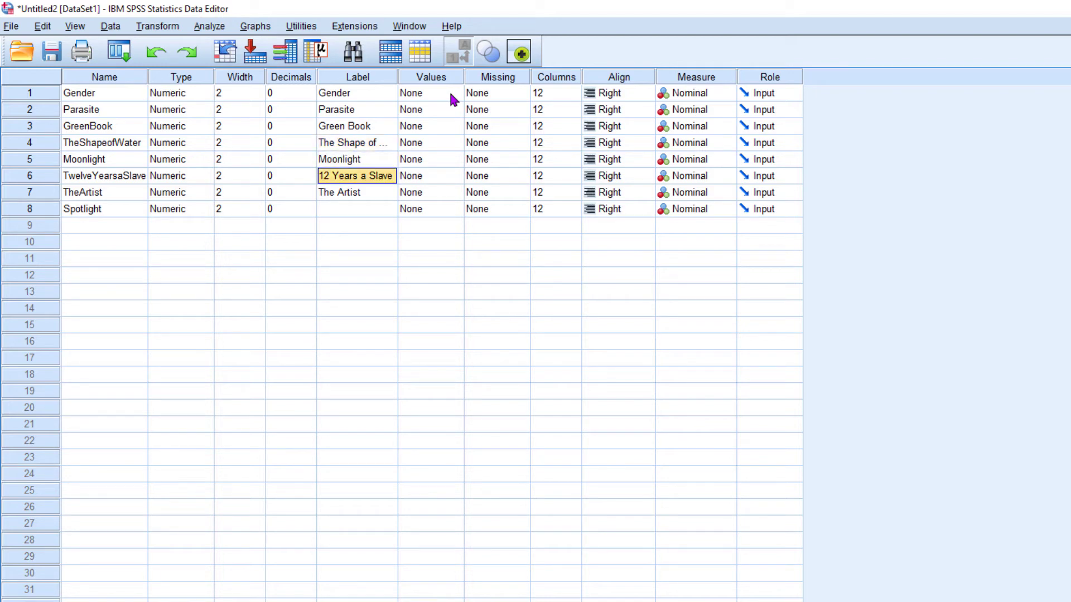
key(Down)
key(Down)
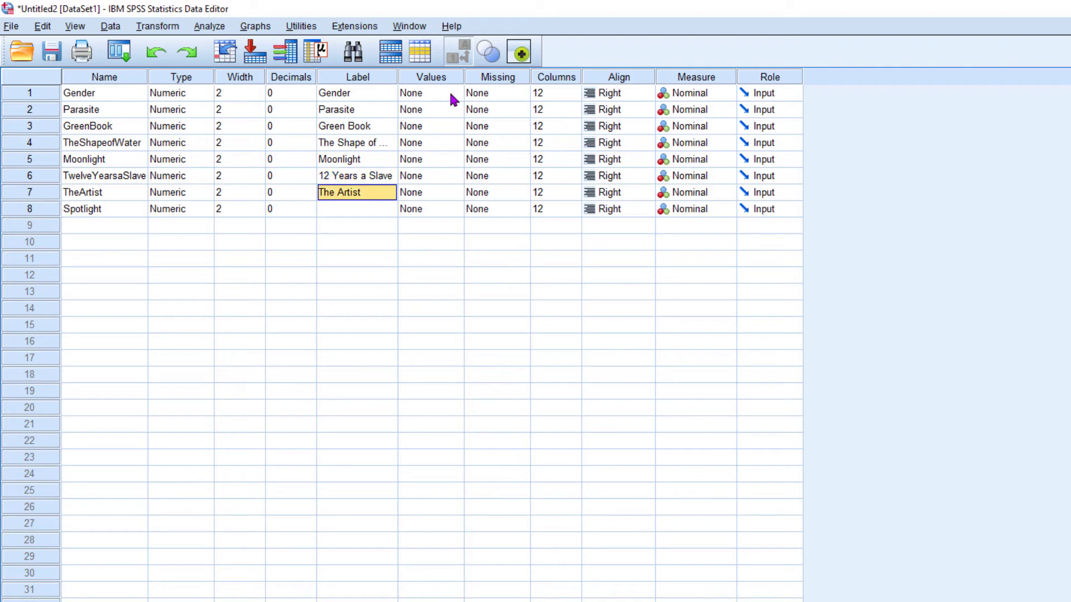
text(Spot)
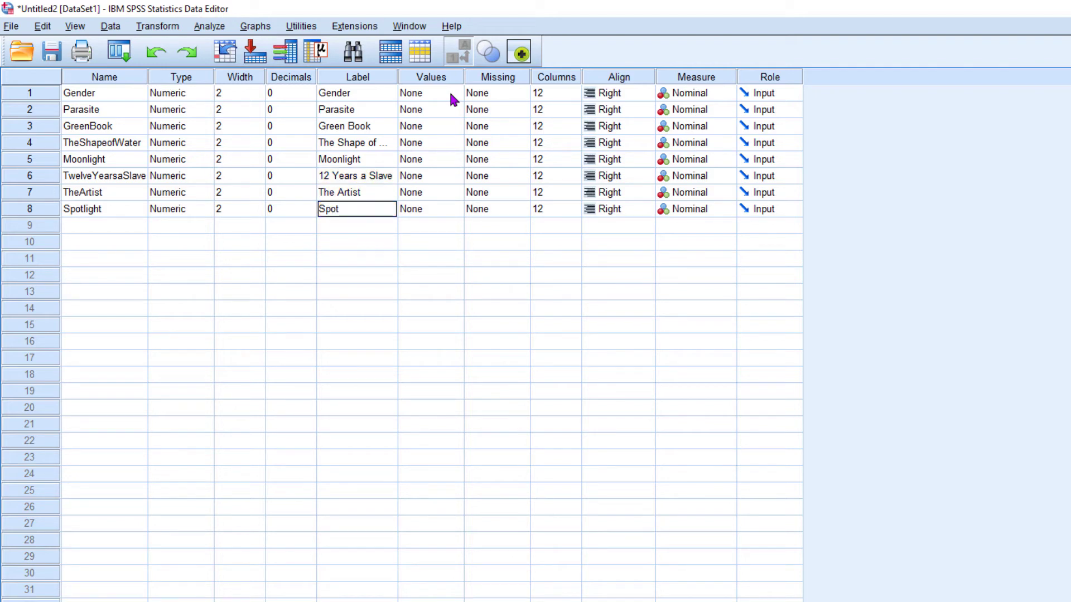
text(light)
click(437, 162)
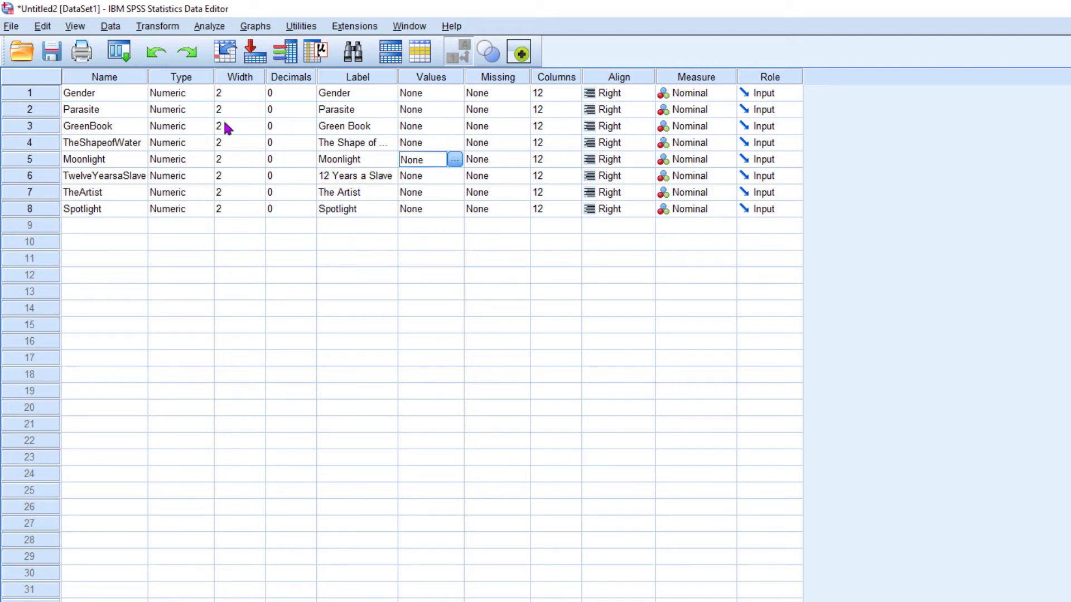
click(518, 308)
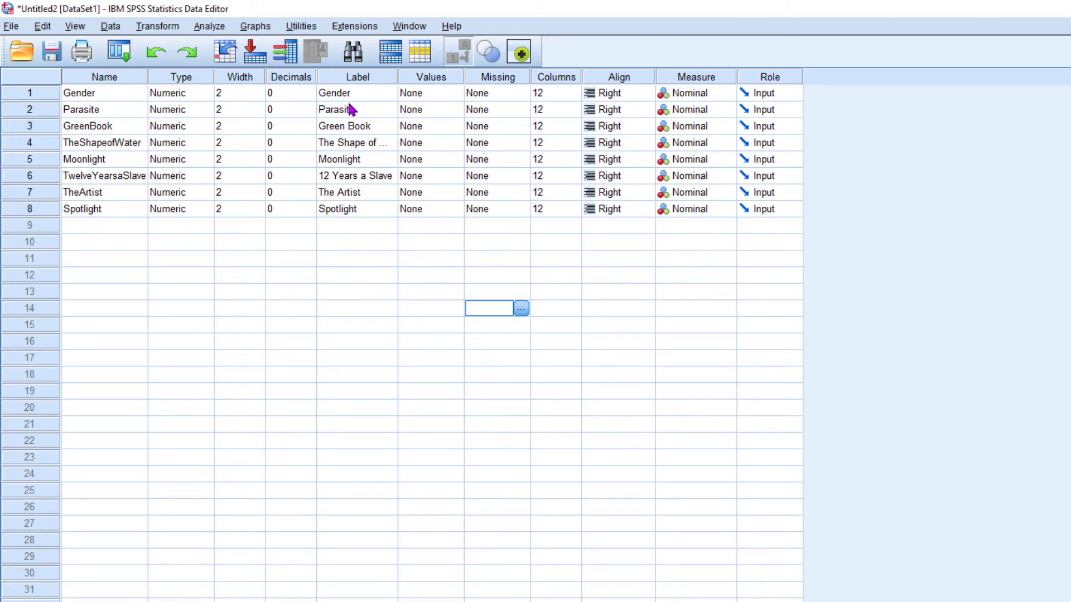
Step: Define value labels for the Gender variable: 1 as Male and 0 as Female
click(435, 98)
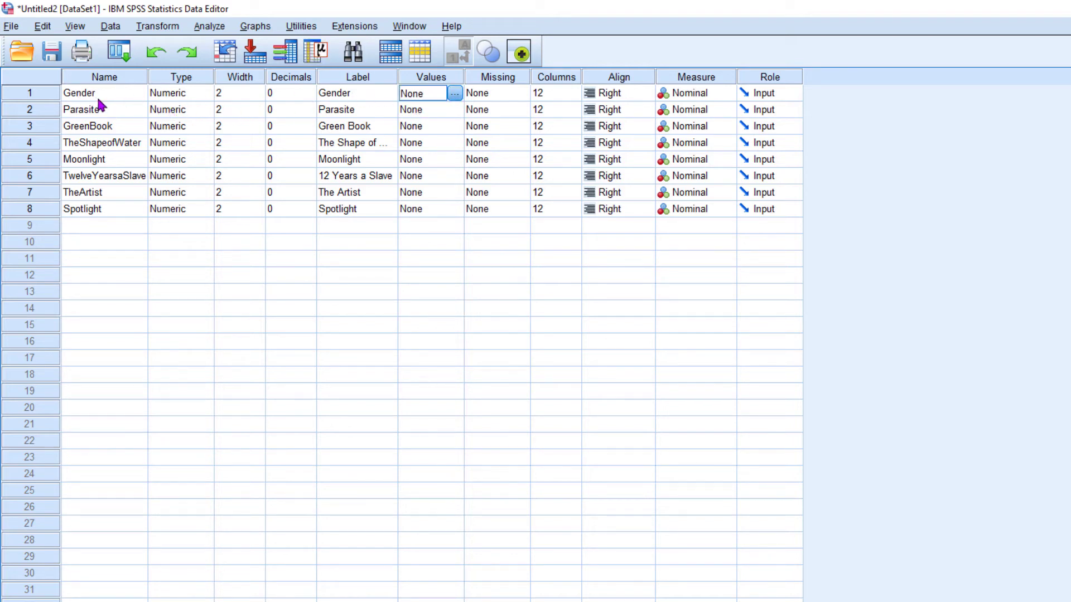
click(455, 94)
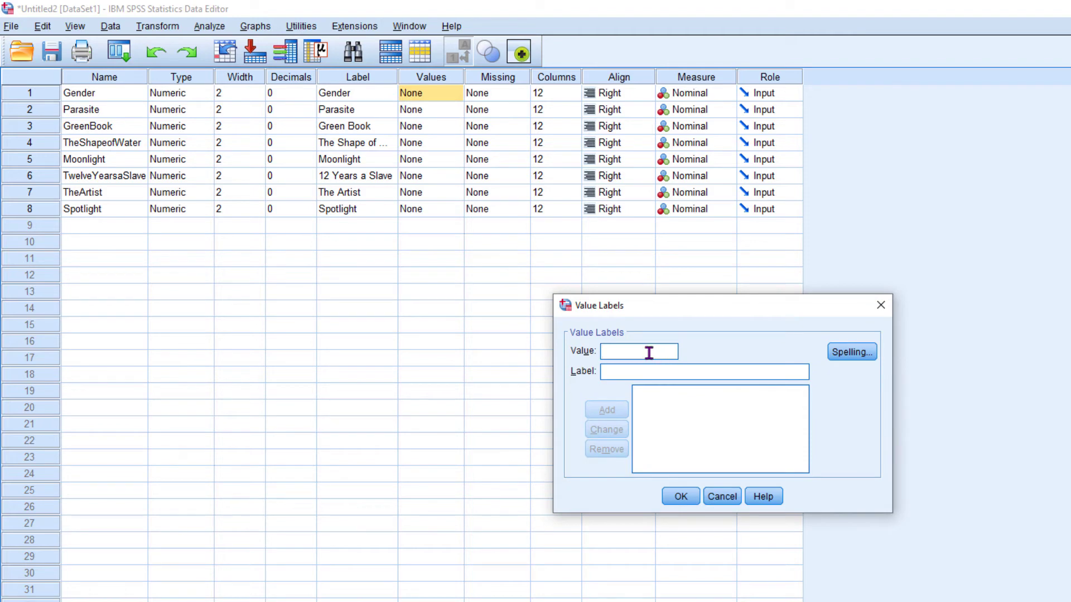
text(1)
click(642, 367)
text(Male)
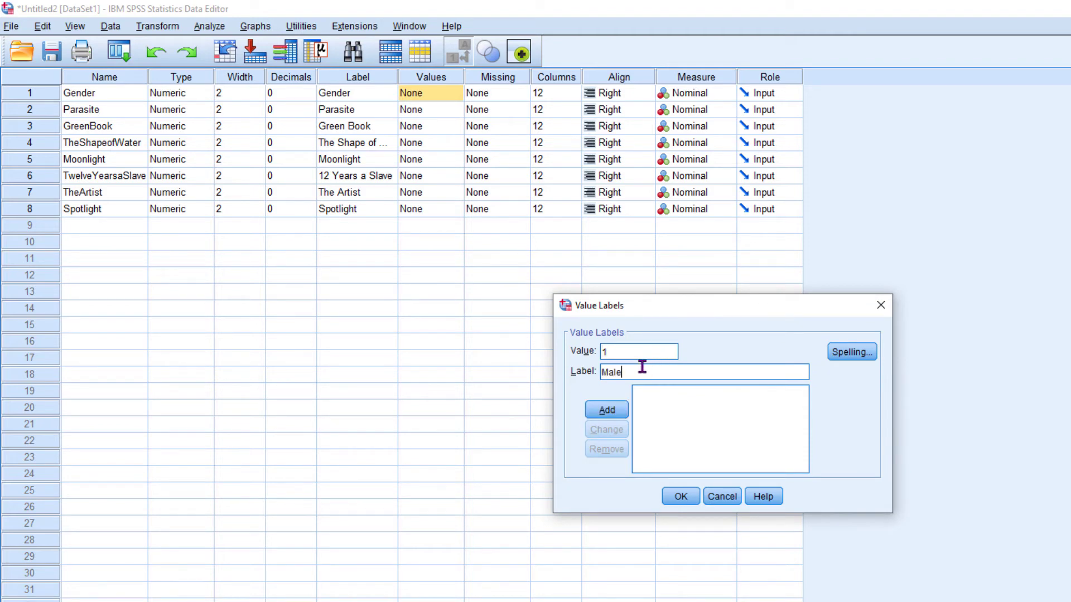
key(Return)
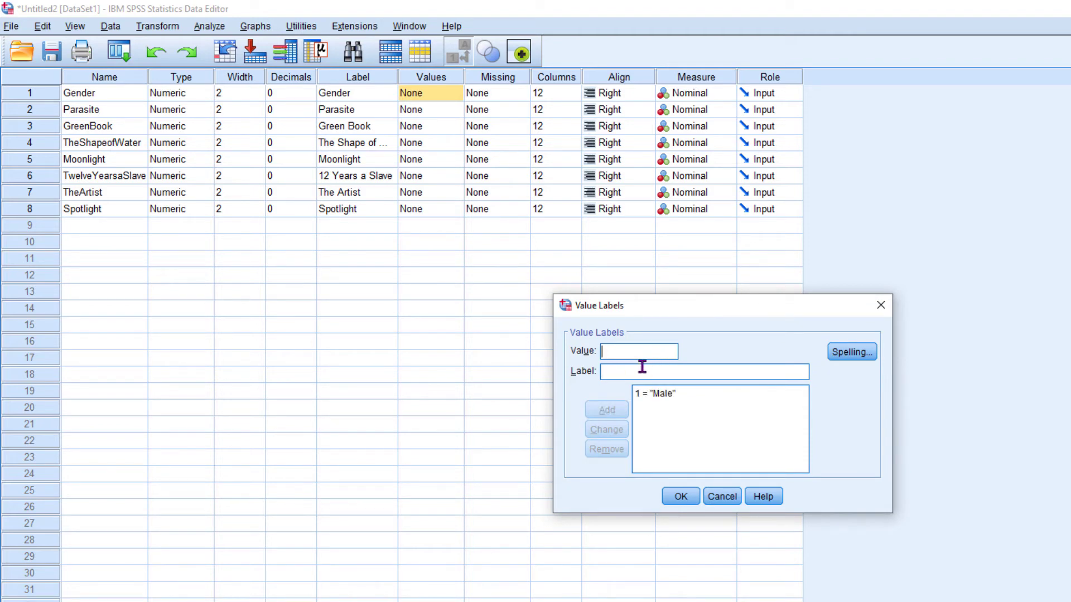
text(0F)
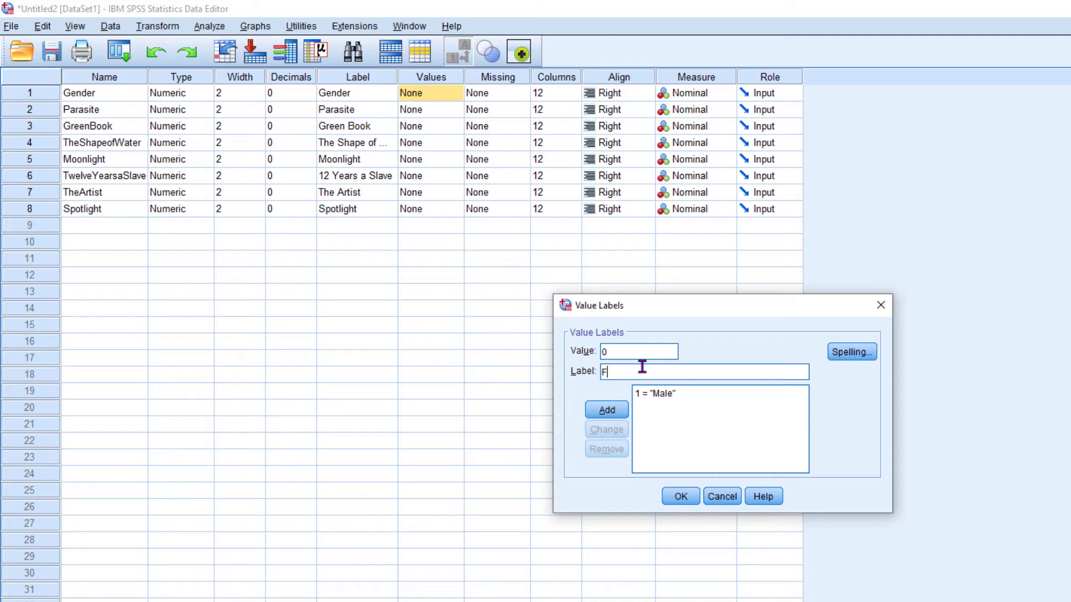
text(ermal)
key(BackSpace)
click(606, 410)
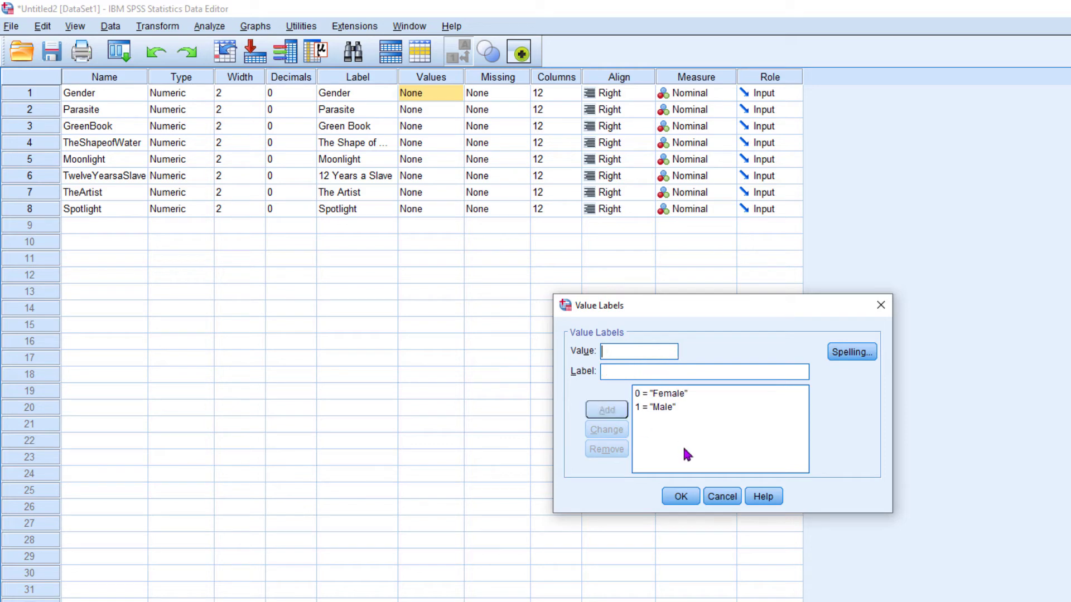
click(681, 496)
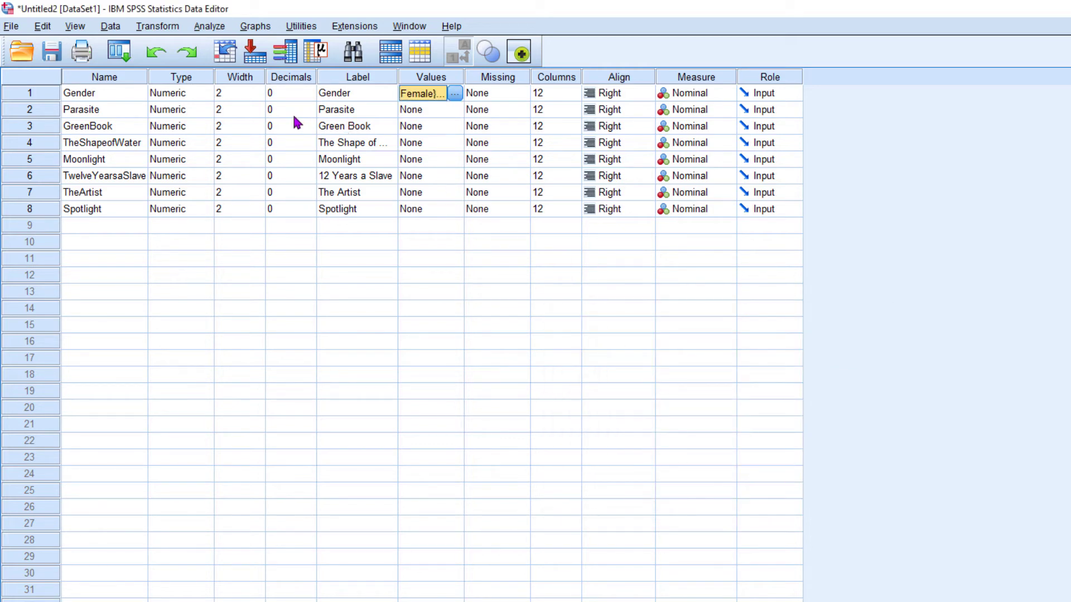
Step: Define value labels for the Parasite variable: 1 as Selected and 0 as Not Selected
click(453, 113)
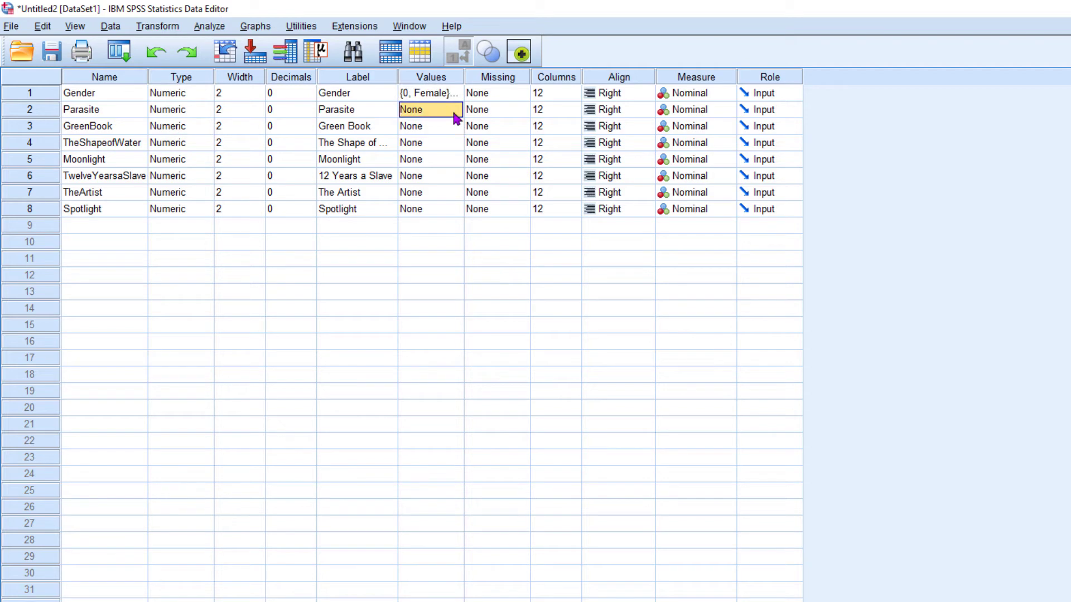
click(454, 110)
text(1)
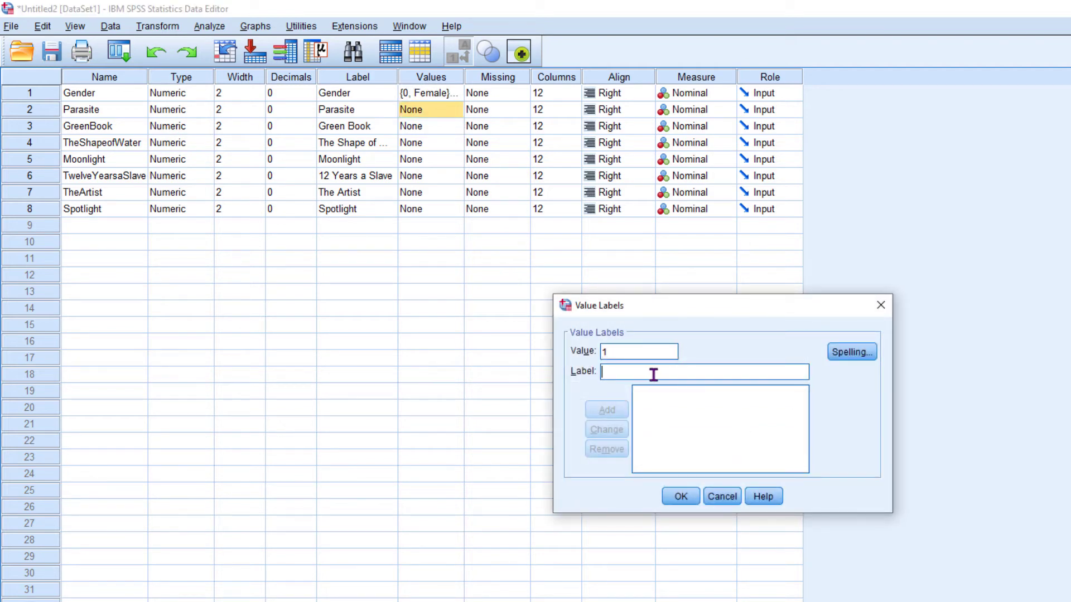
text(Dr)
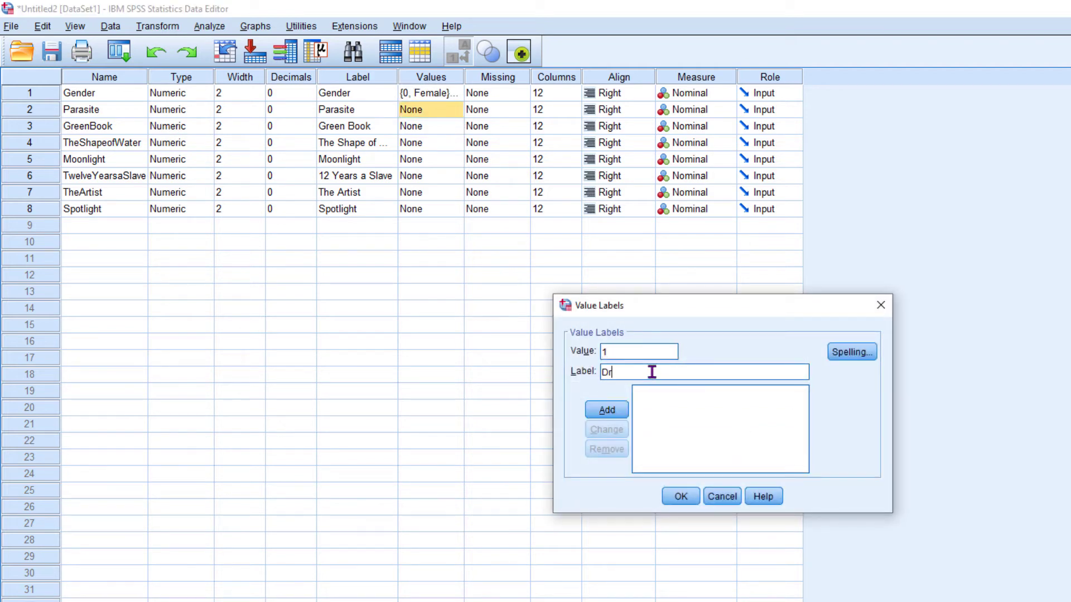
key(BackSpace)
key(BackSpace)
text(Selected)
key(Return)
text(0 = "Not Selected)
key(Return)
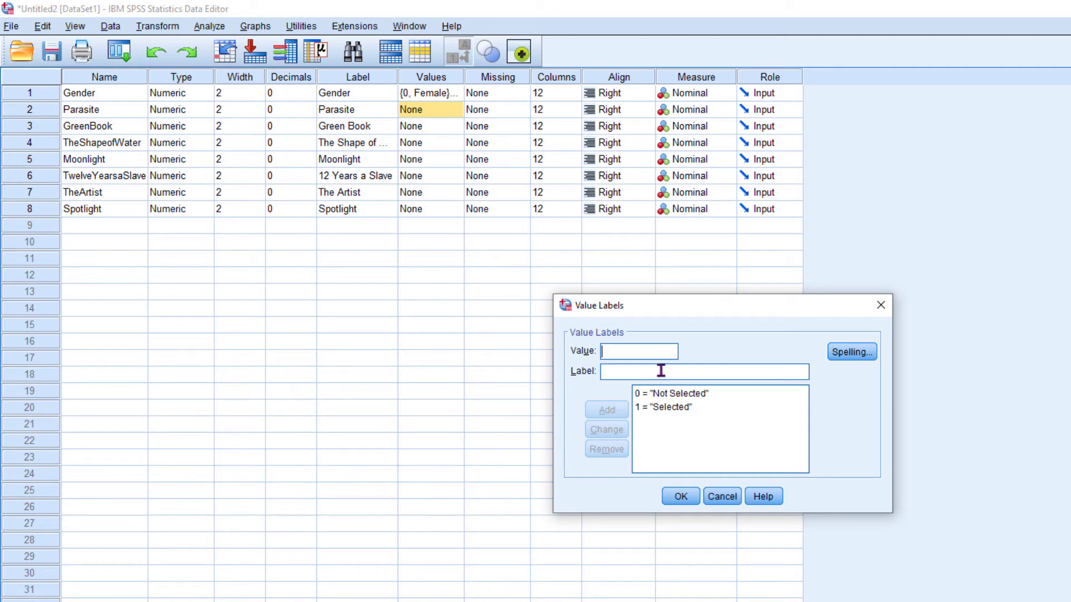
click(681, 497)
Step: Copy the Parasite variable's value labels to all the other film variables, GreenBook through Spotlight
right_click(428, 109)
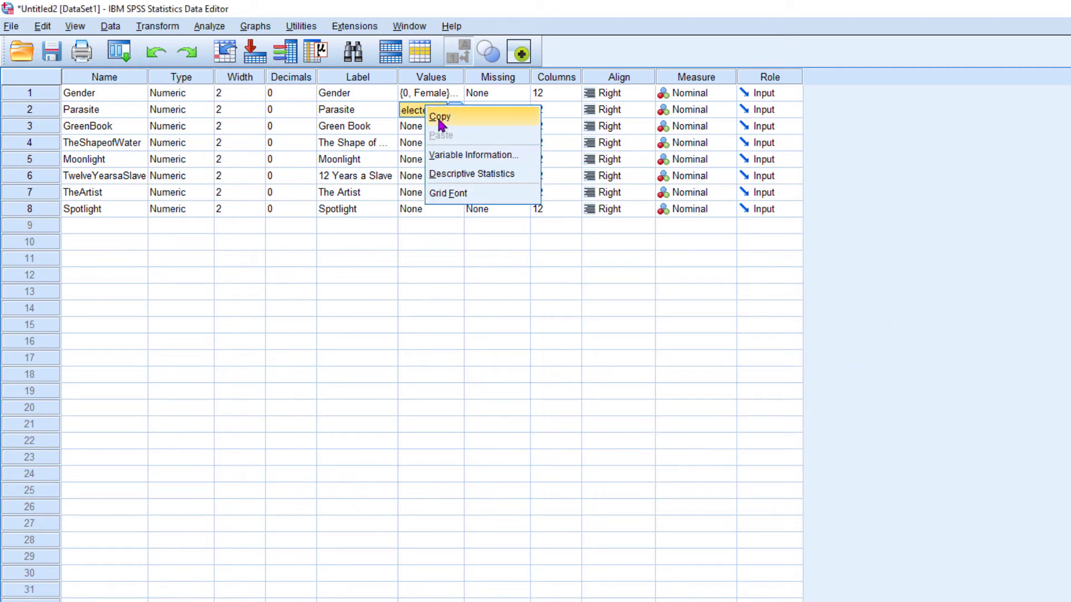
click(433, 121)
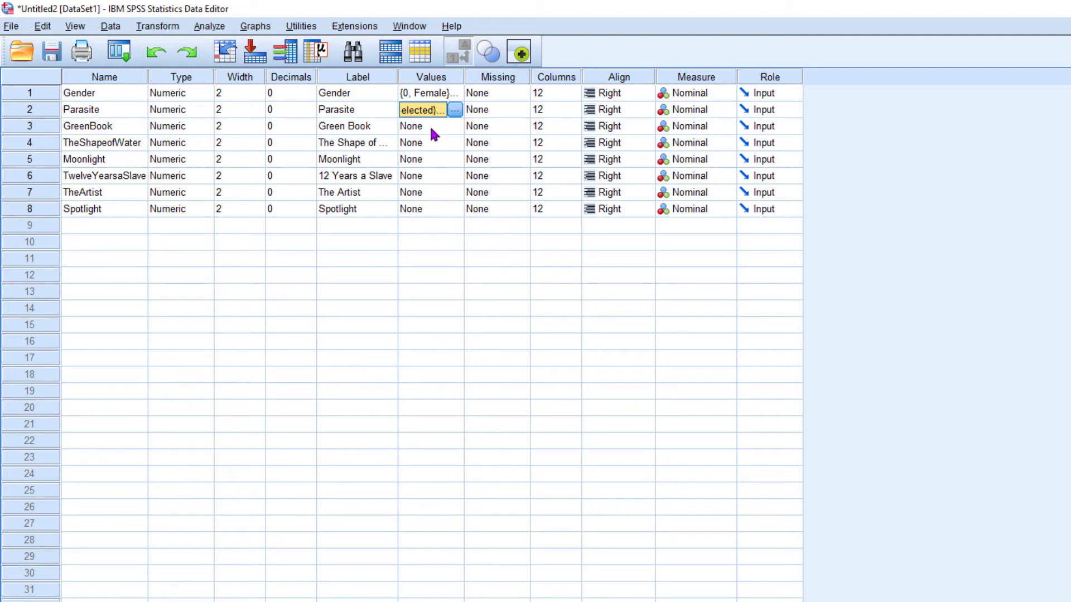
drag(430, 125, 429, 207)
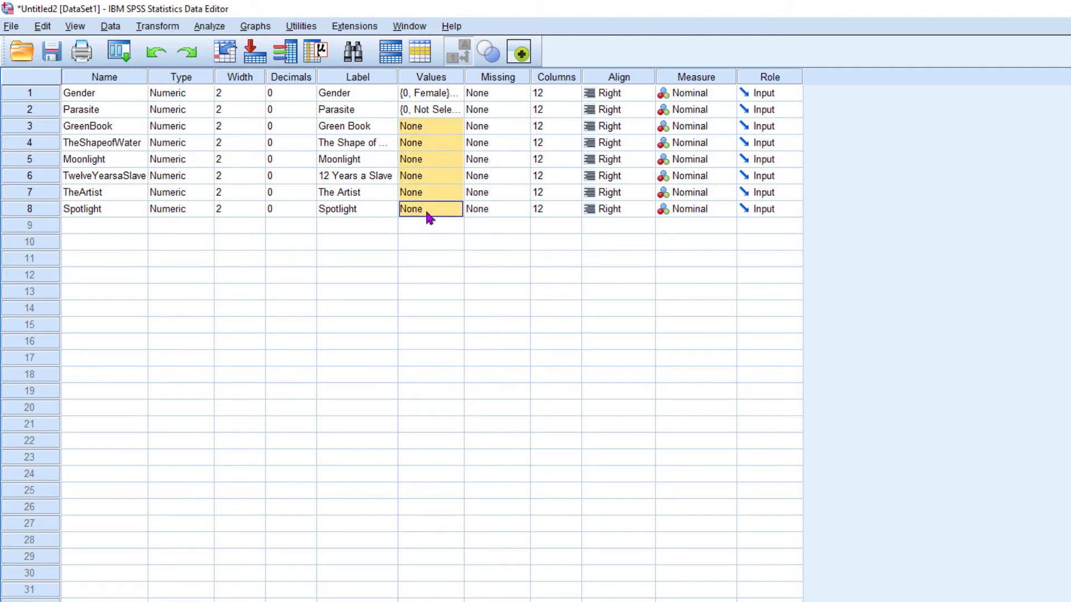
right_click(427, 216)
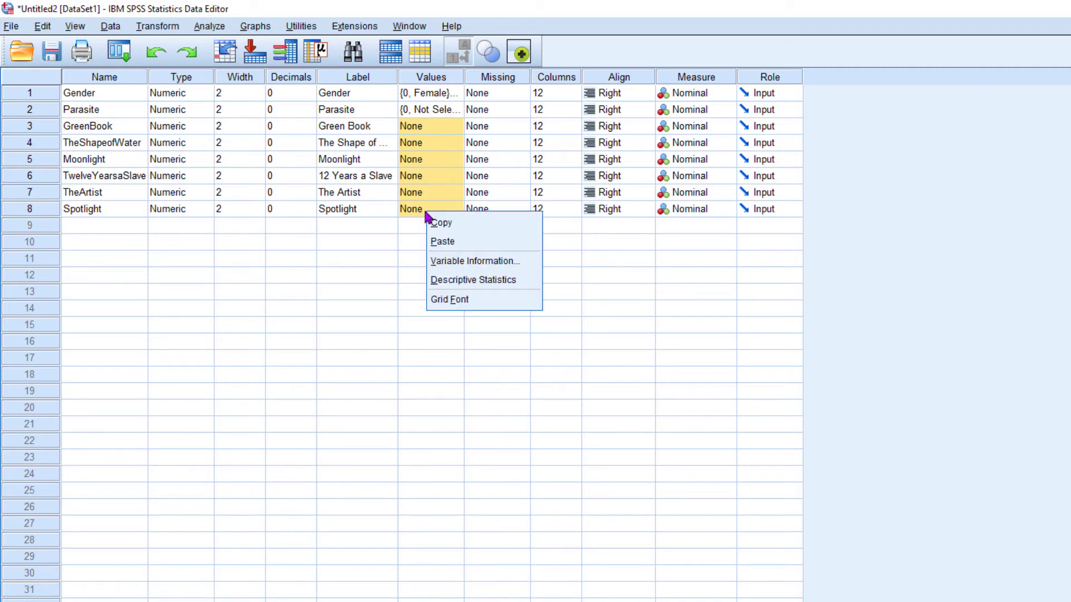
click(443, 241)
click(519, 294)
click(526, 291)
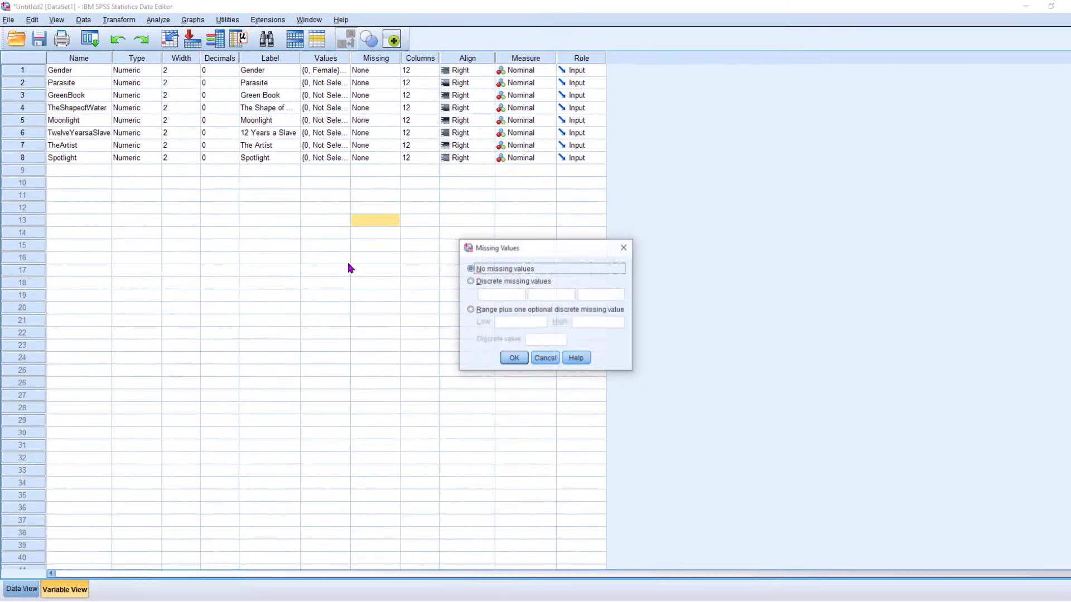
Step: Cancel the missing values definition and check the Gender and Parasite entries in the Data View
click(545, 357)
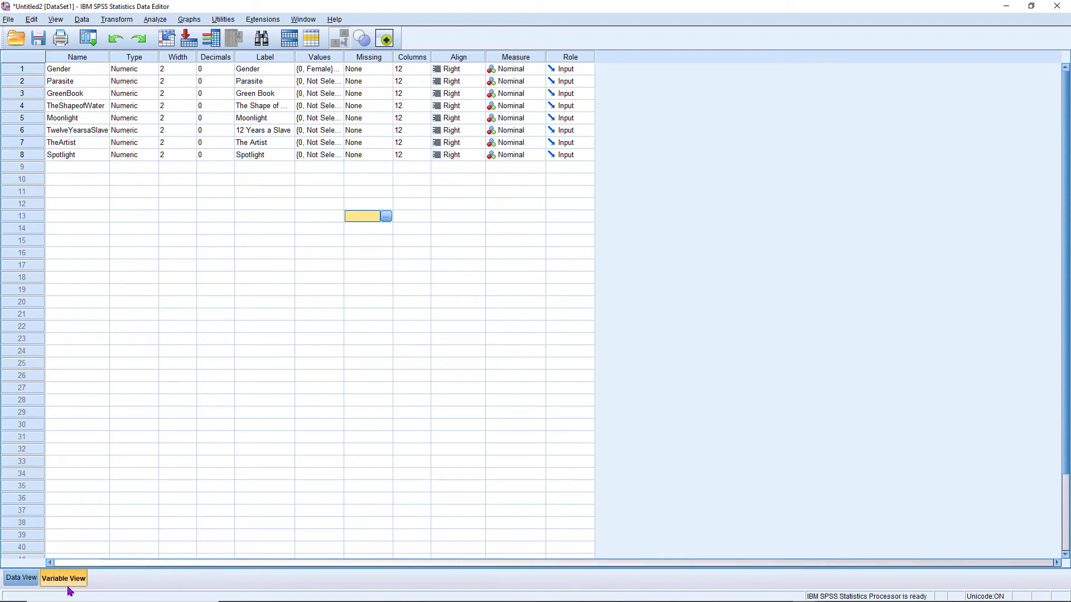
click(22, 580)
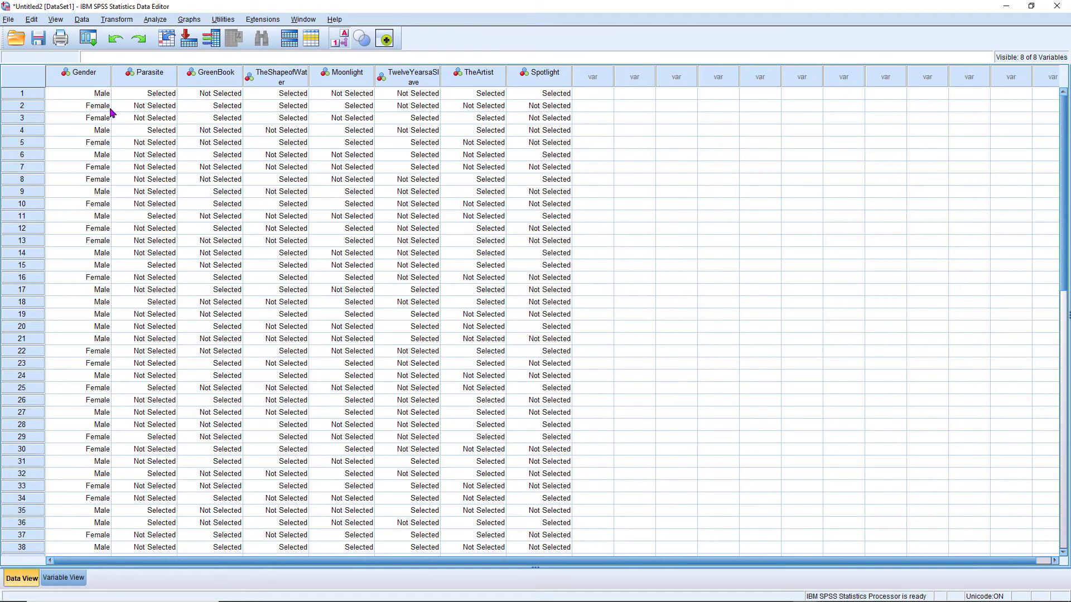
click(95, 96)
click(93, 106)
click(157, 95)
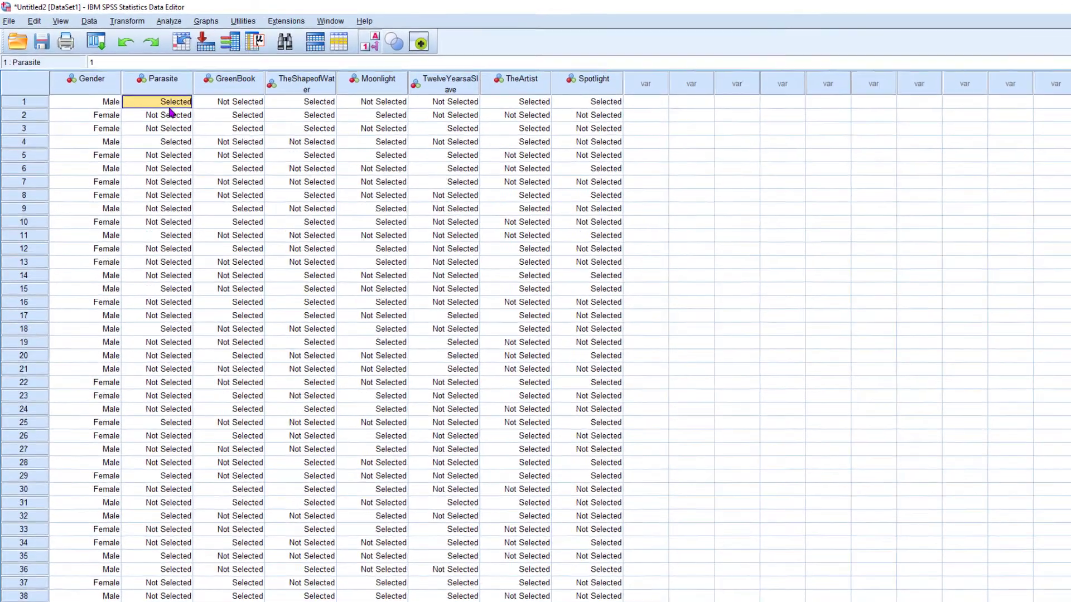
click(160, 119)
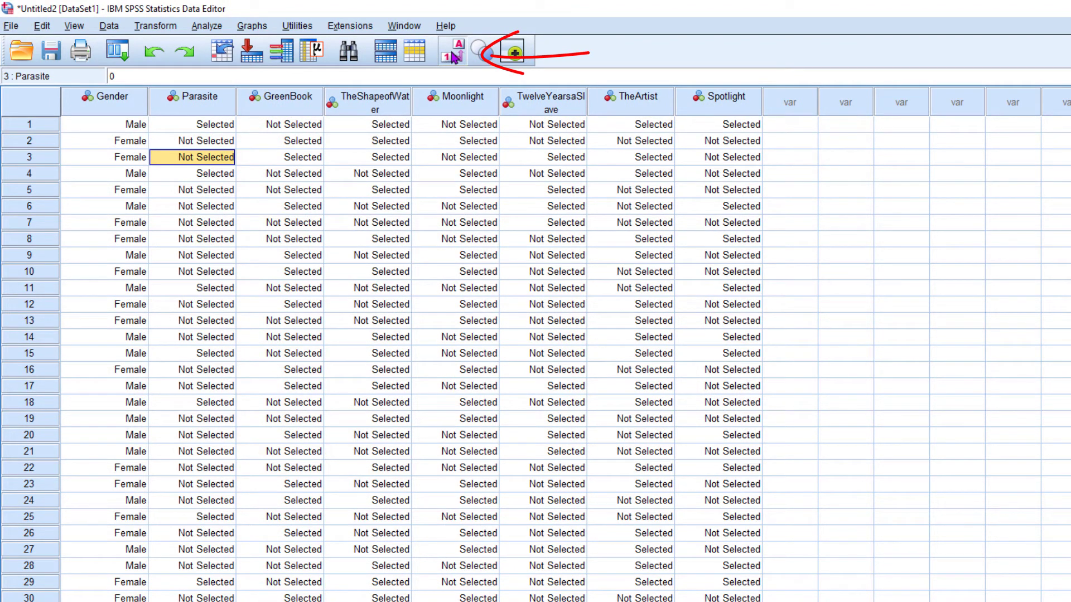
Step: Switch the value labels display off and back on, and look through all cases in the data
click(452, 52)
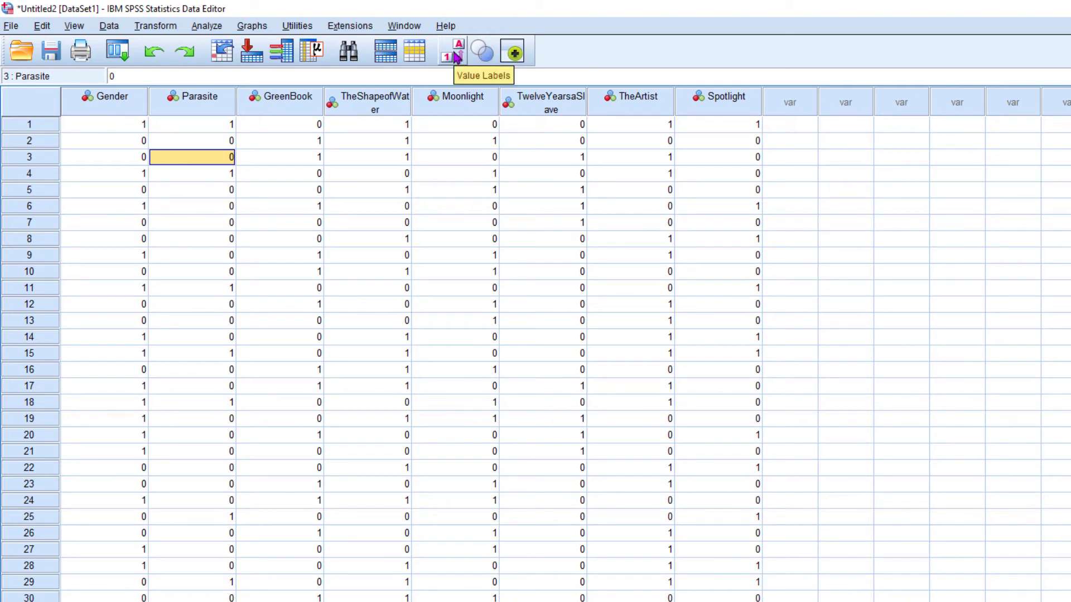
click(456, 54)
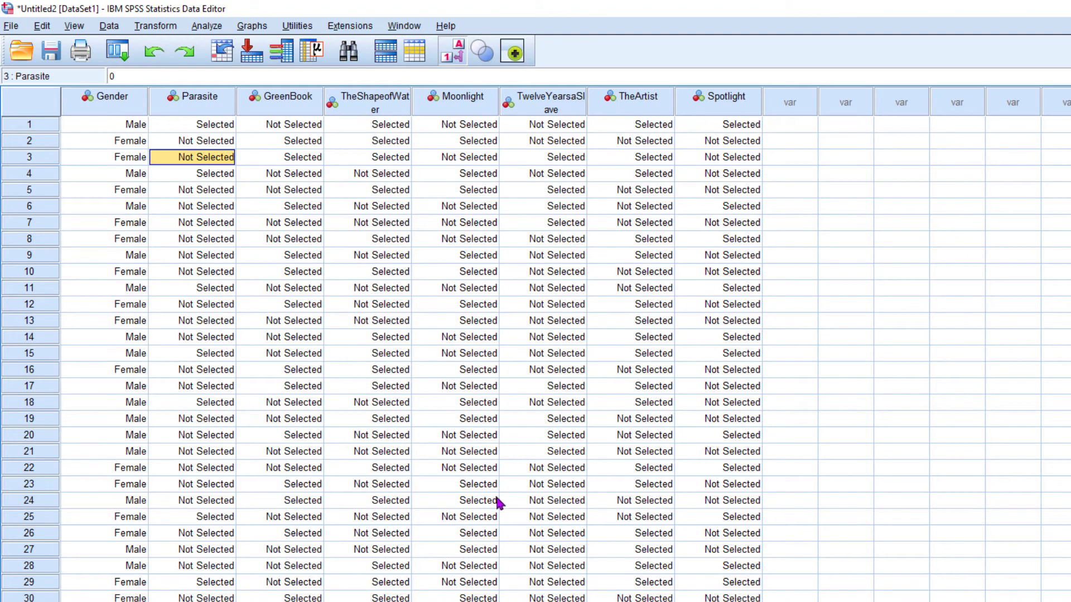
scroll(498, 496, down, 1)
scroll(497, 490, down, 7)
scroll(485, 479, up, 8)
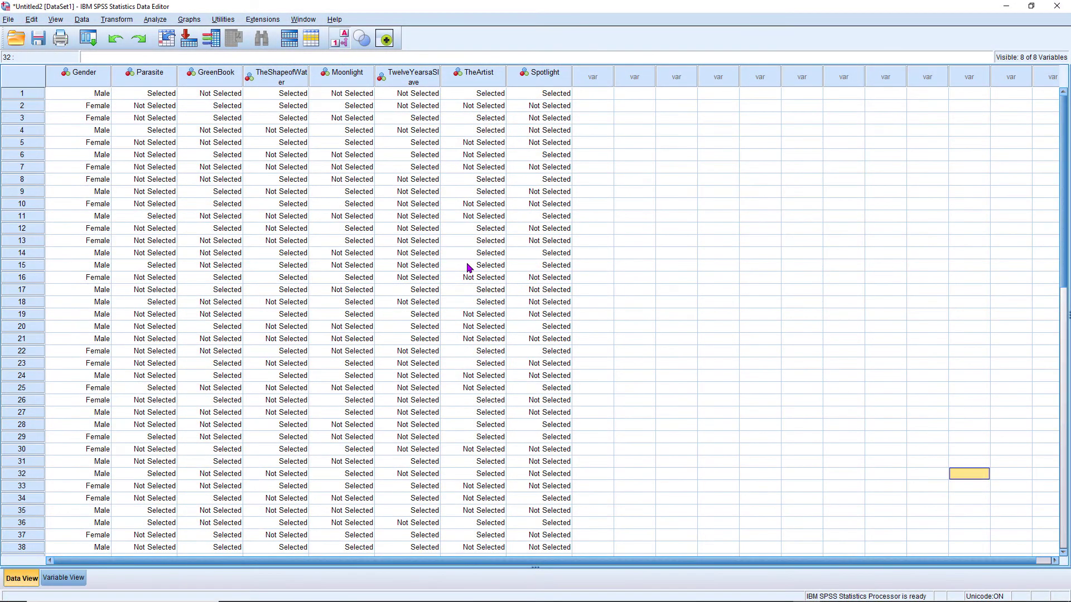
Step: Run a Frequencies analysis with frequency tables for the seven film variables, Parasite through Spotlight
click(468, 266)
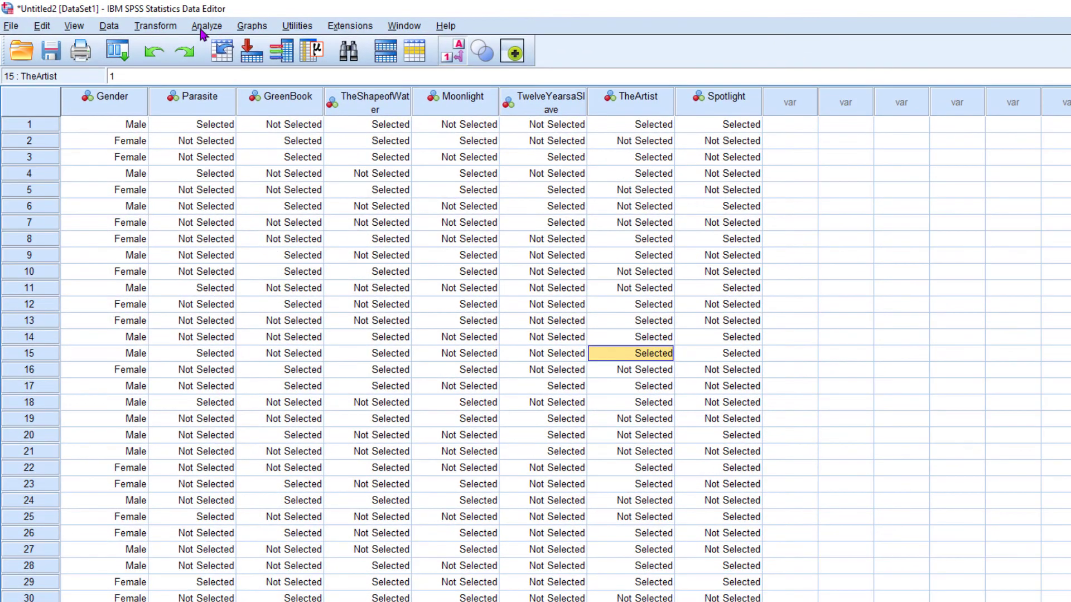
click(156, 19)
mouse_move(228, 70)
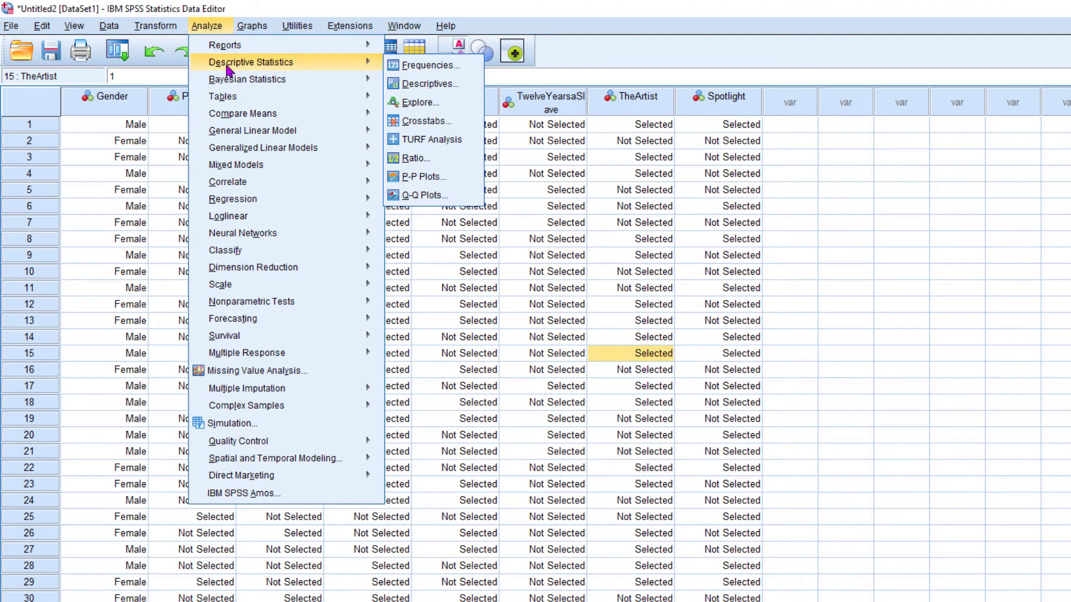
click(435, 69)
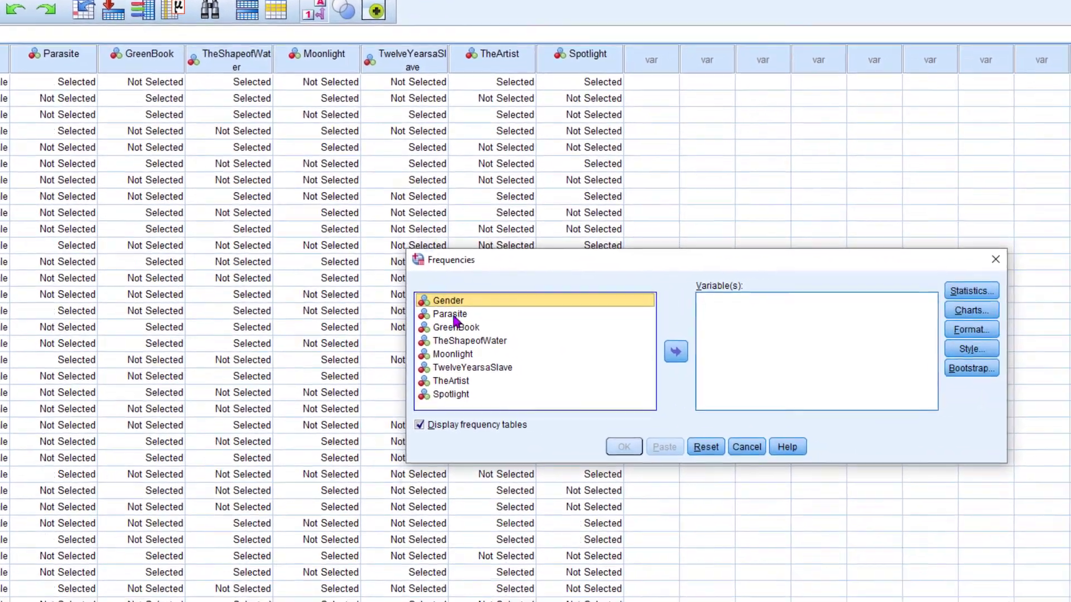
click(450, 314)
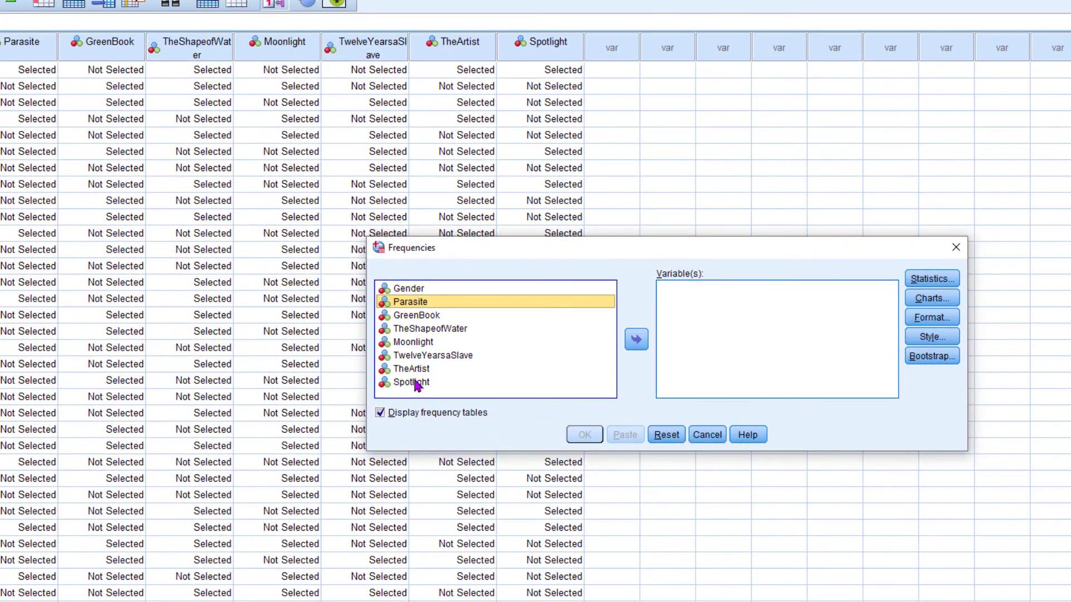
shift+click(557, 392)
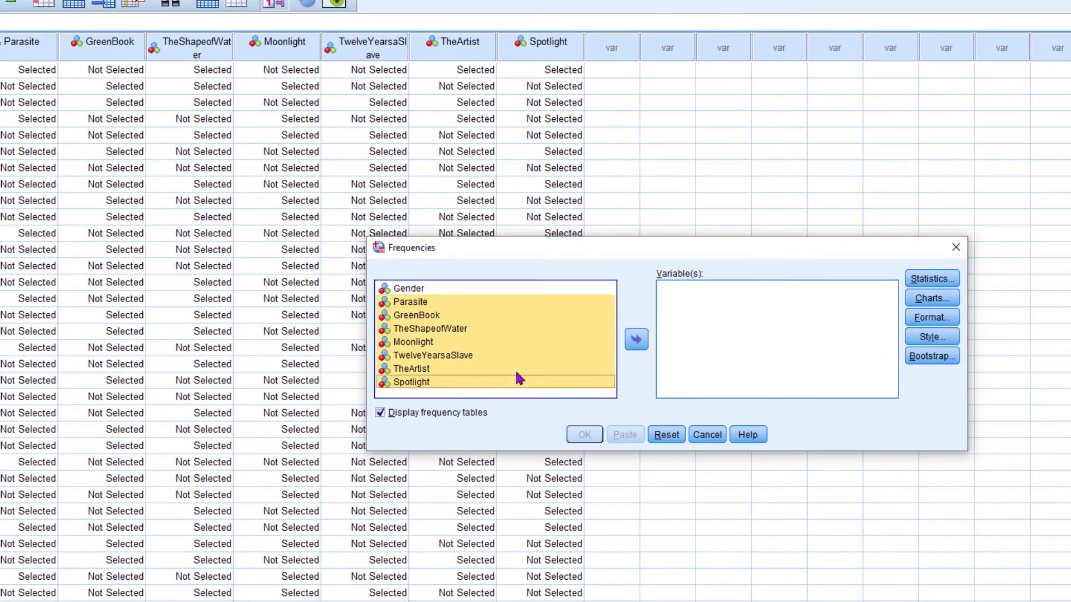
click(636, 339)
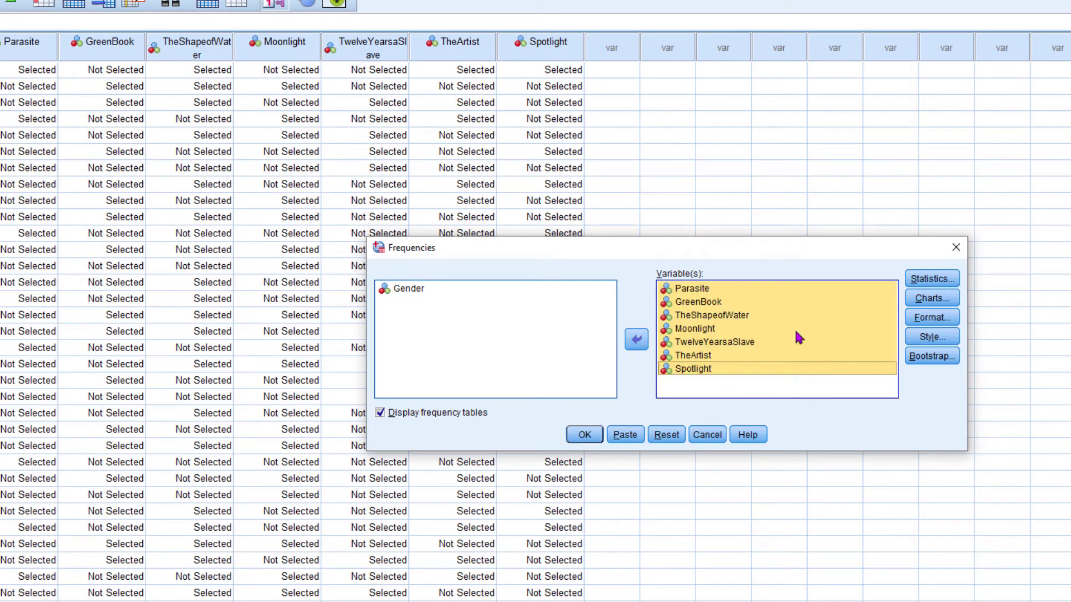
click(584, 436)
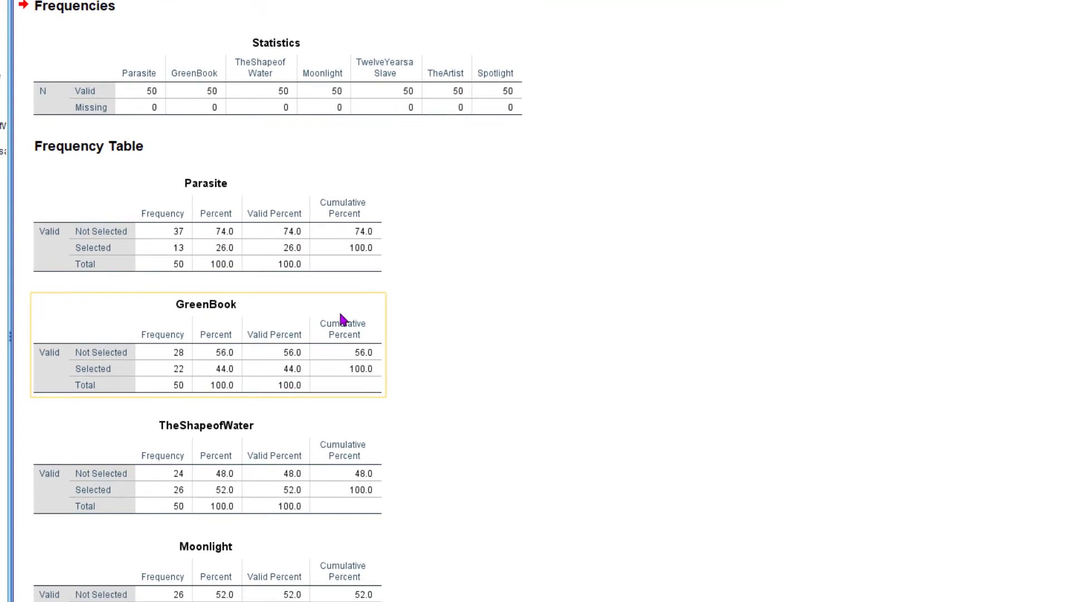
Step: Examine the Statistics summary and the separate frequency tables of the film variables, and close the output window
click(289, 78)
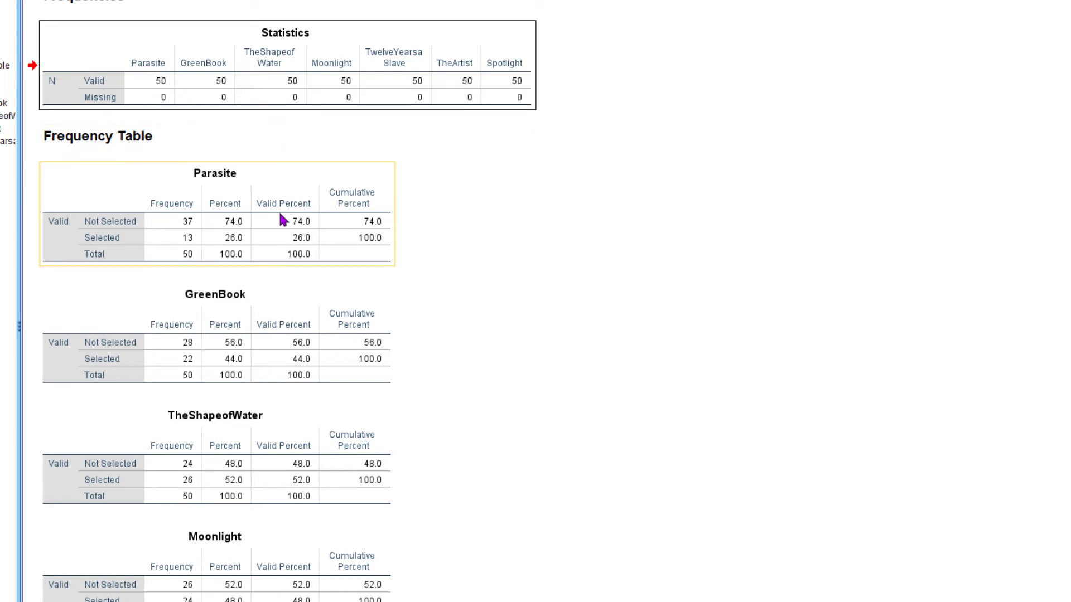
scroll(282, 220, down, 2)
click(238, 165)
click(244, 279)
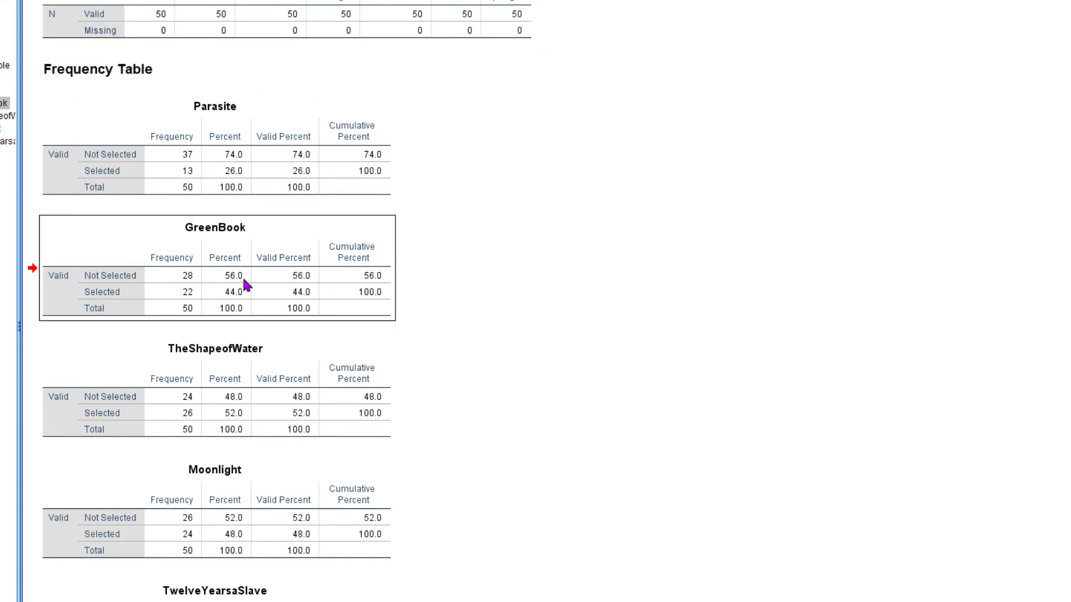
click(215, 164)
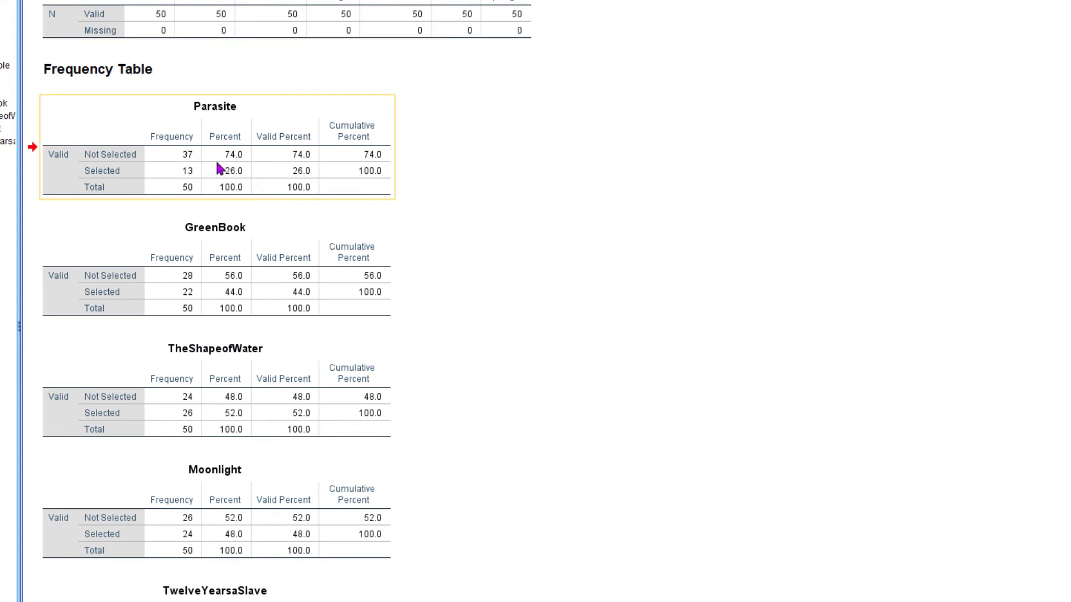
click(217, 240)
click(226, 334)
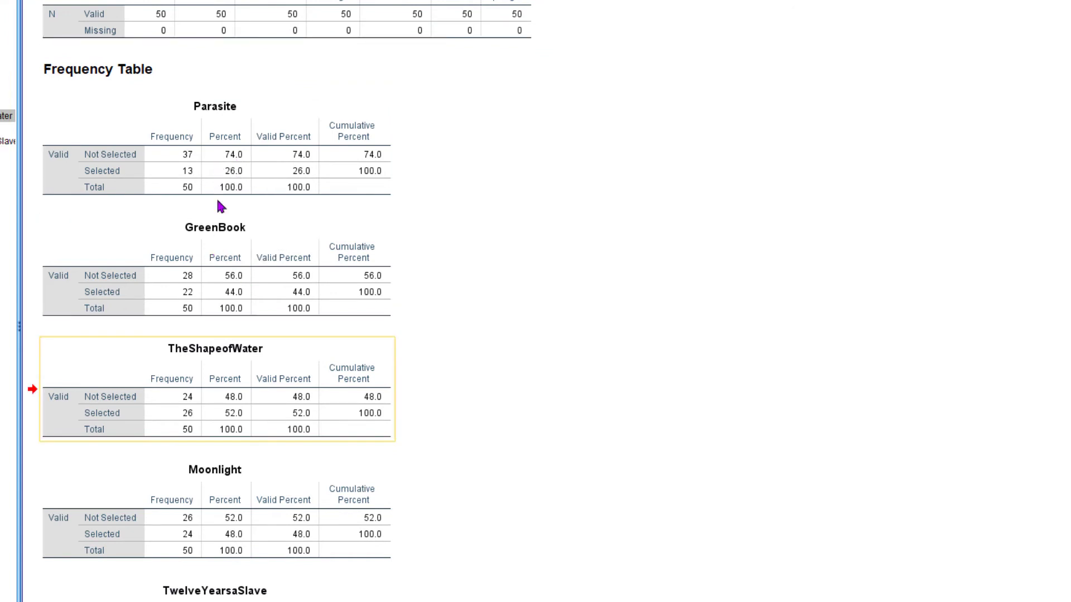
click(216, 197)
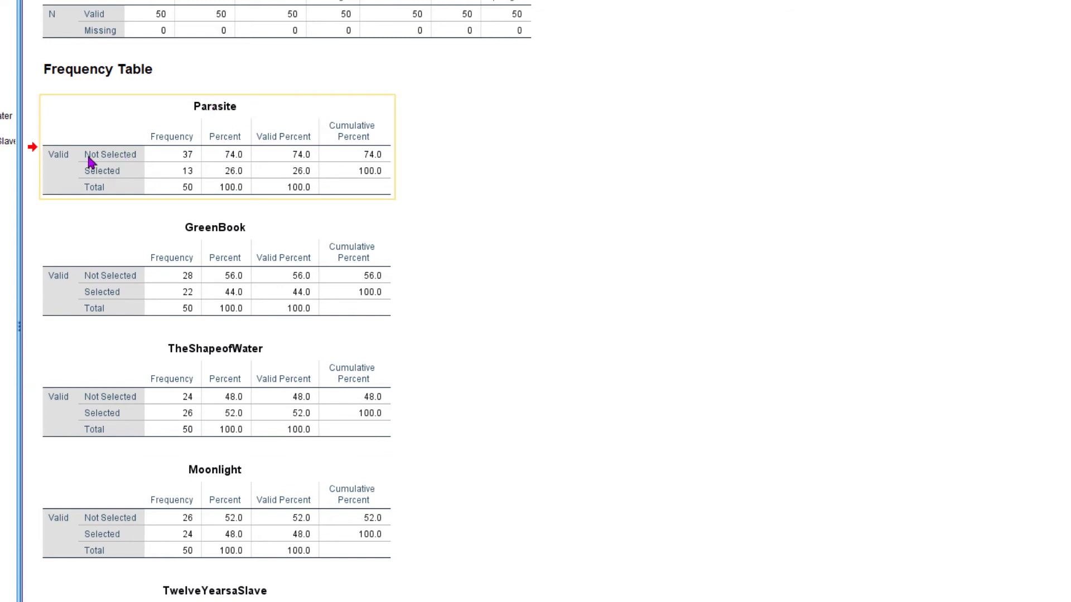
click(188, 161)
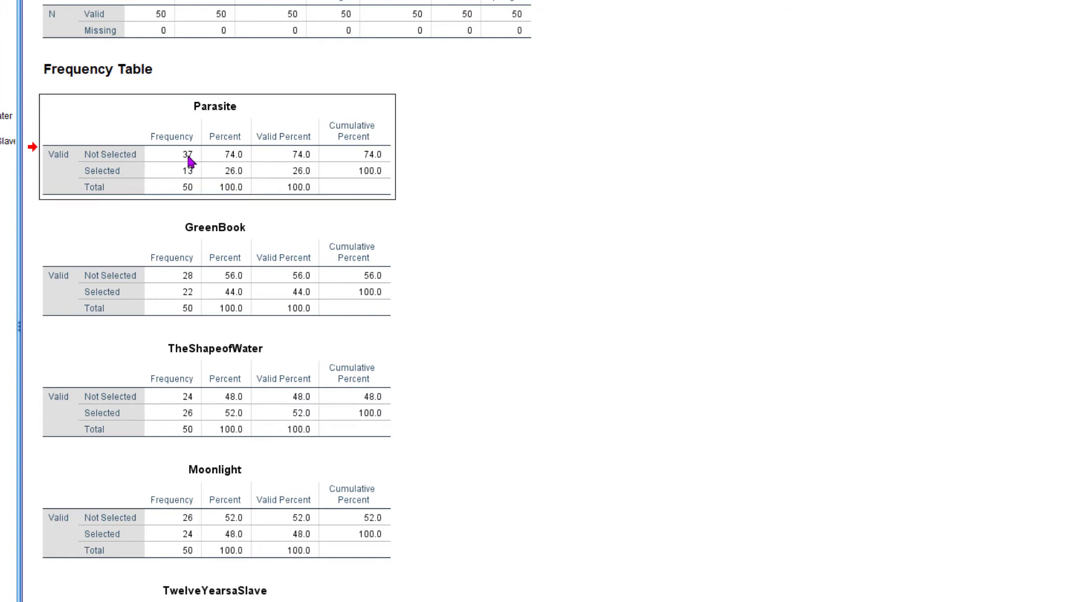
click(199, 293)
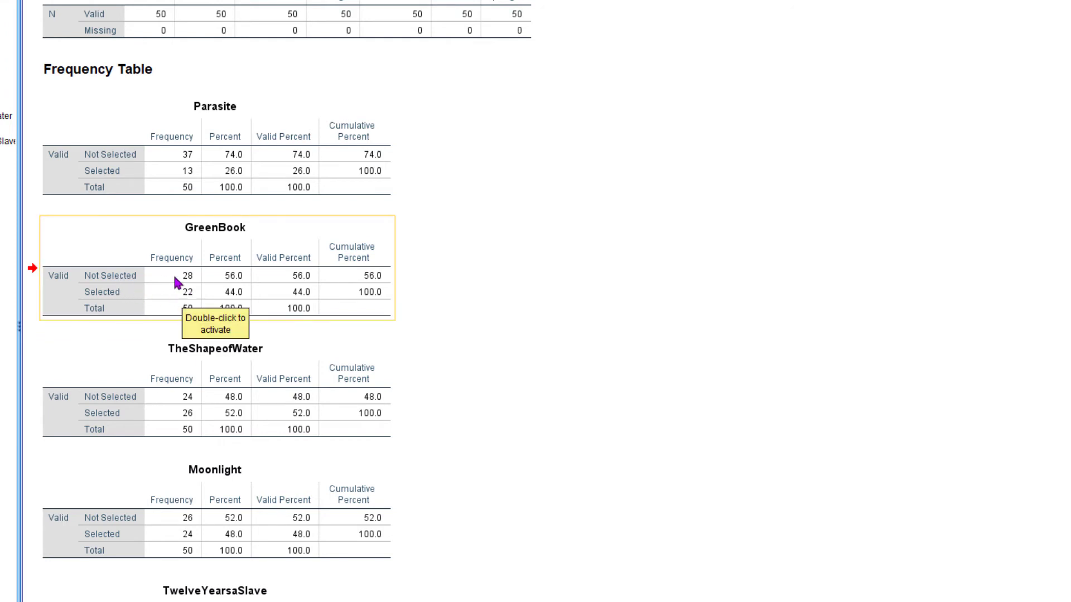
scroll(185, 282, down, 1)
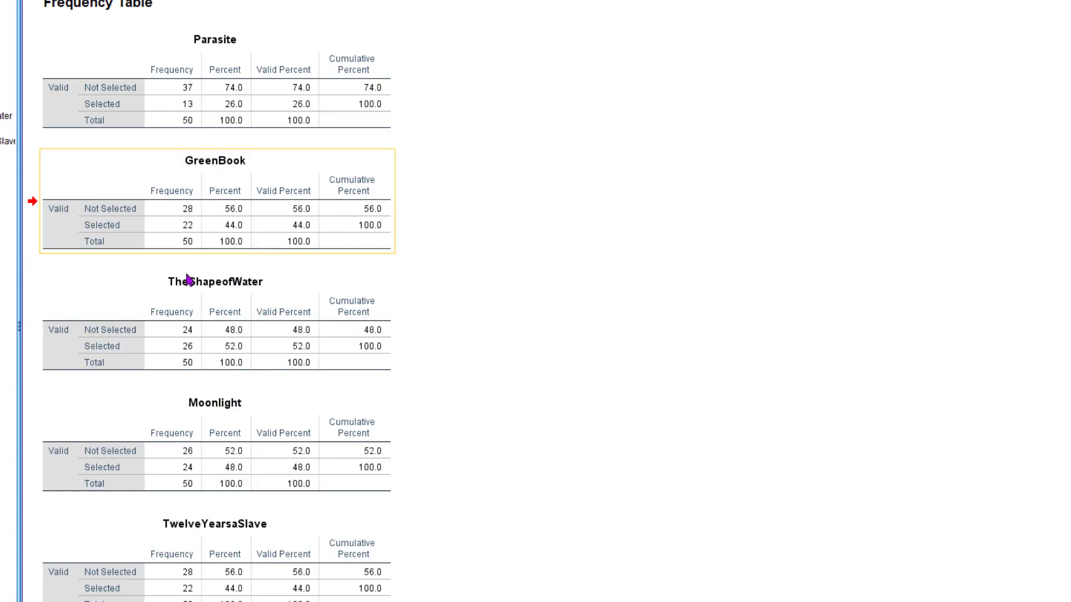
scroll(190, 277, up, 2)
click(204, 236)
click(227, 357)
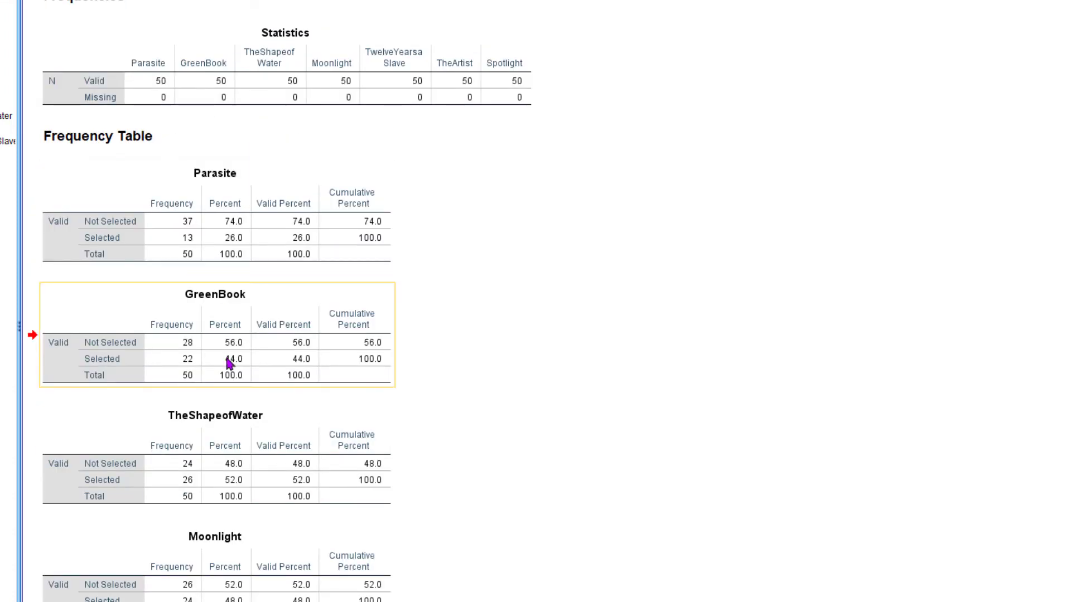
click(227, 452)
click(255, 338)
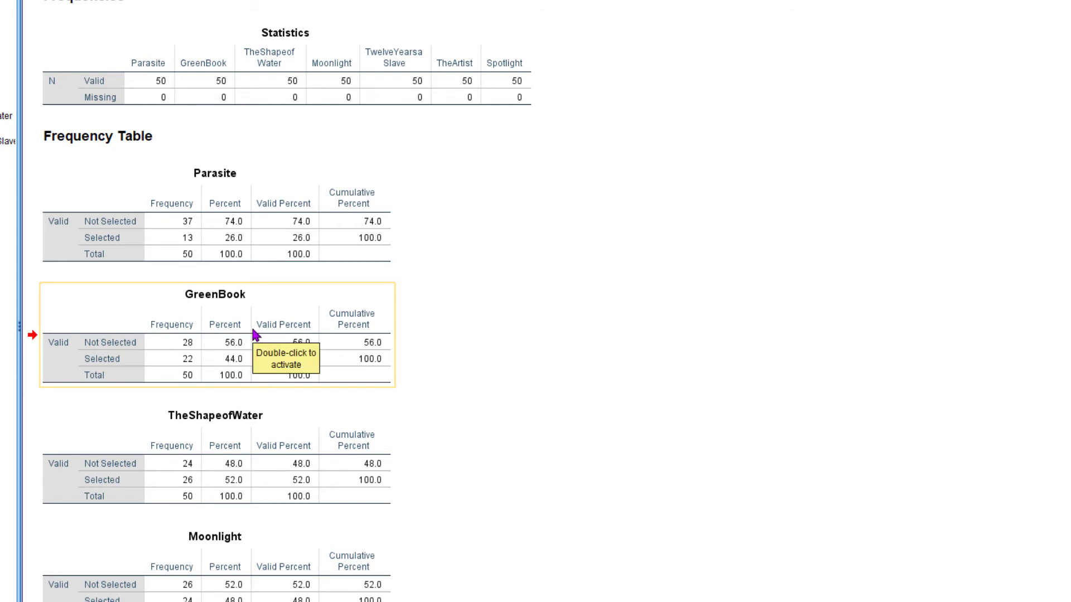
click(278, 249)
click(271, 320)
click(259, 445)
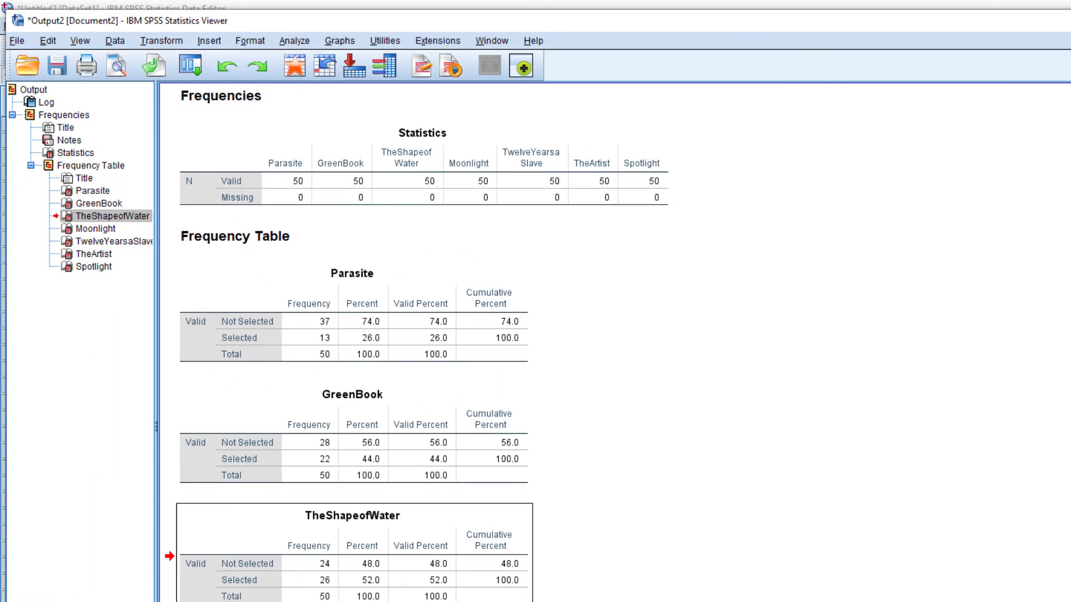
key(alt+F4)
click(719, 426)
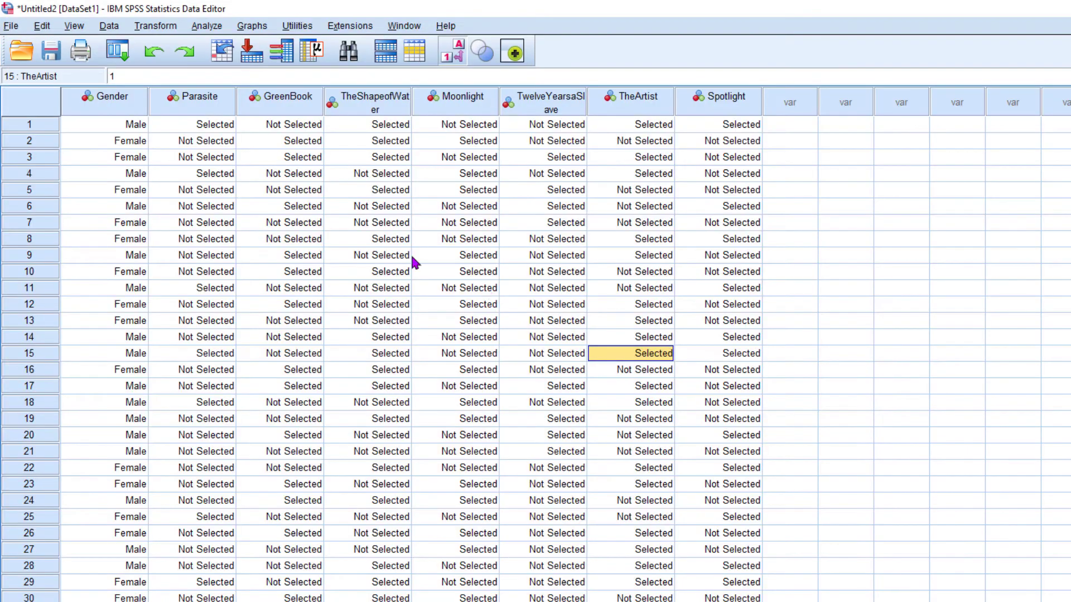
Step: Start defining a multiple response set and add the seven film variables, Parasite through Spotlight, to it
click(203, 28)
mouse_move(255, 356)
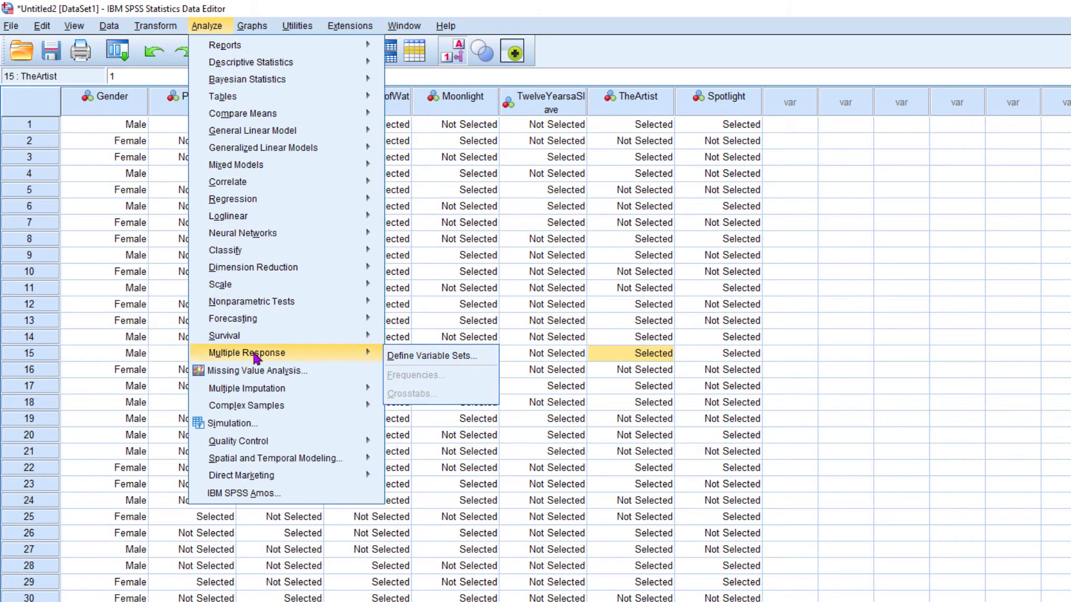
click(423, 361)
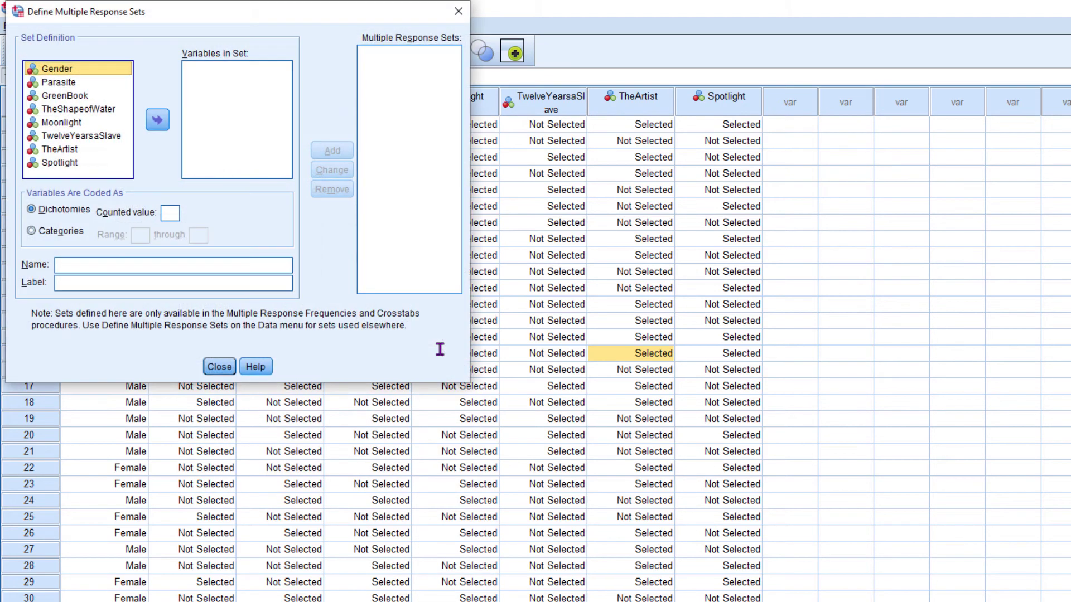
click(60, 82)
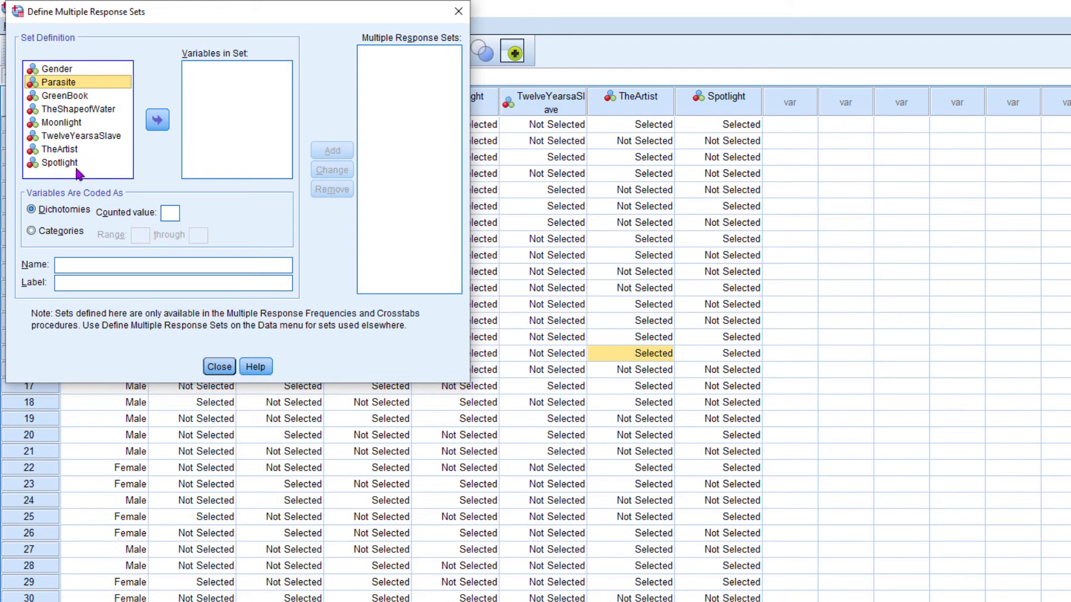
shift+click(61, 162)
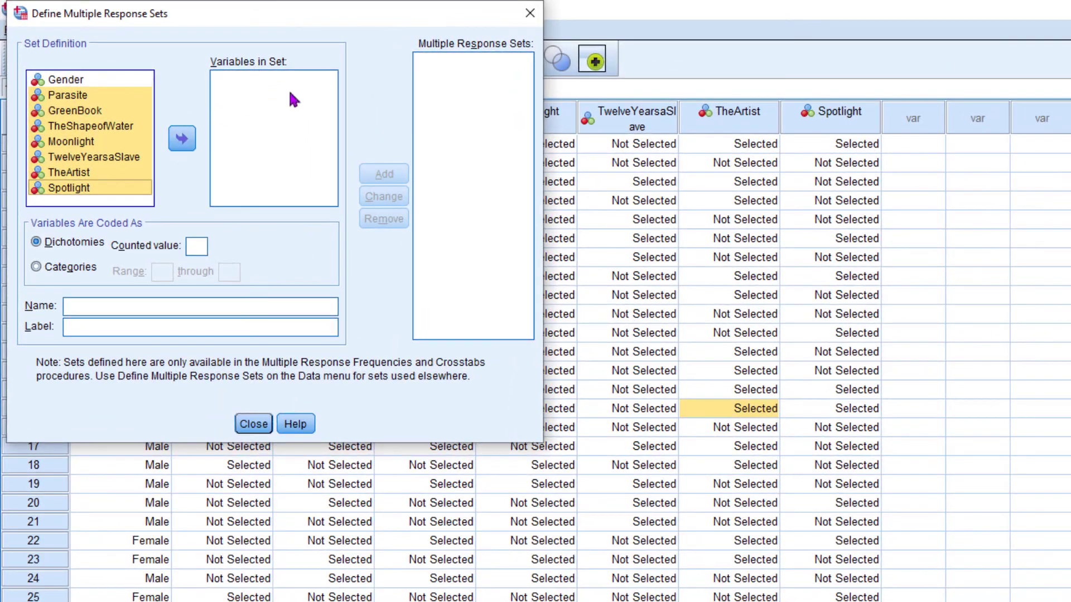
click(188, 143)
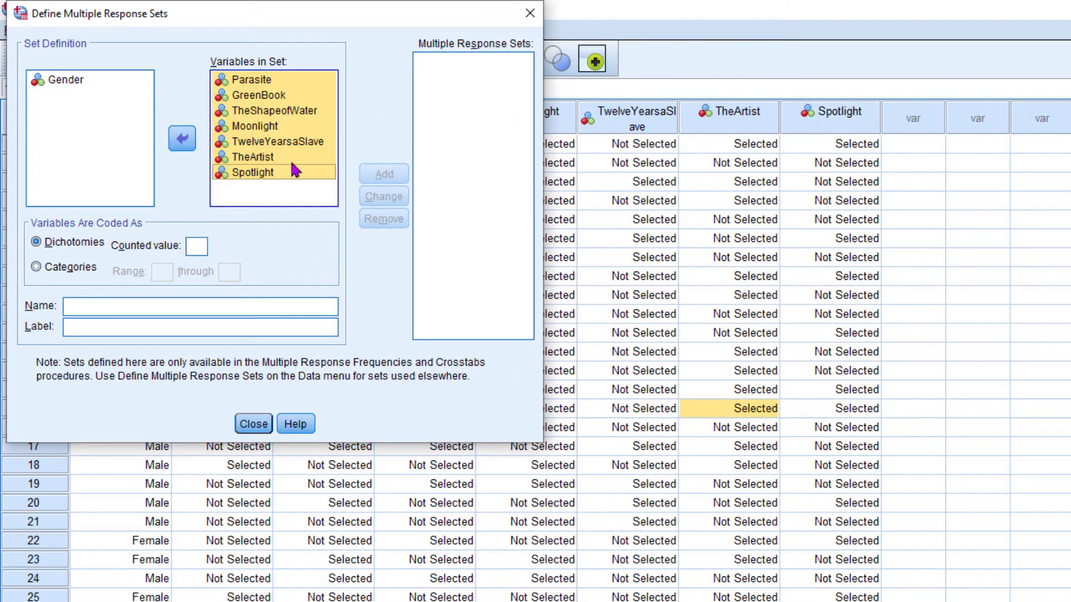
Step: Code the set's variables as Dichotomies with a counted value of 1
click(37, 268)
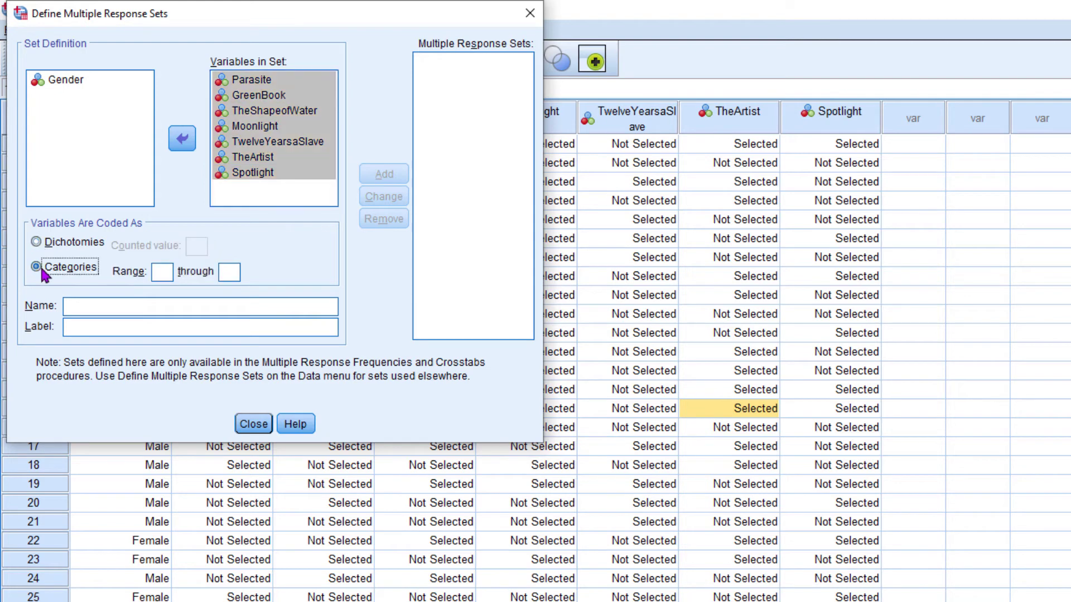
click(35, 242)
click(193, 251)
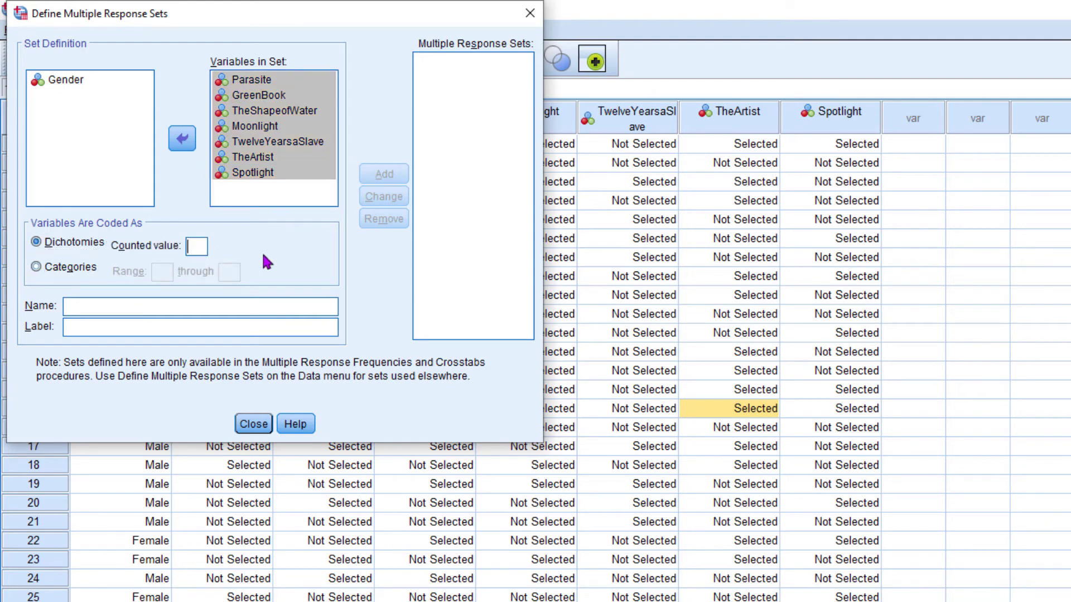
text(1)
double_click(190, 246)
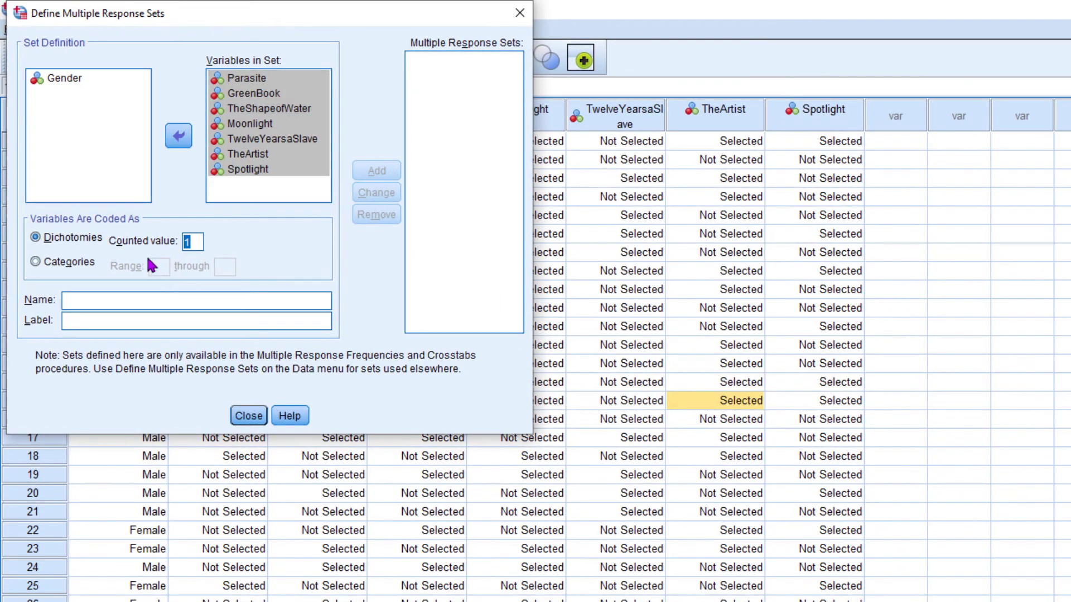
click(201, 242)
Step: Name the multiple response set Movies, label it Movies Watched, add it to the defined sets, and close the definition dialog
click(123, 306)
text(M)
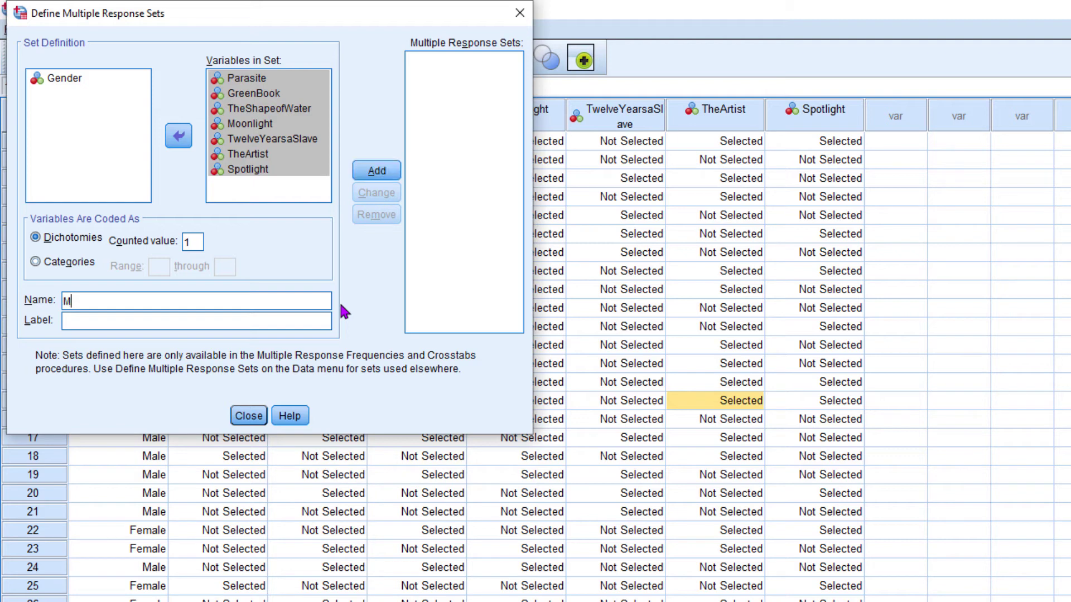
text(ovies)
key(Tab)
text(Movies Watched)
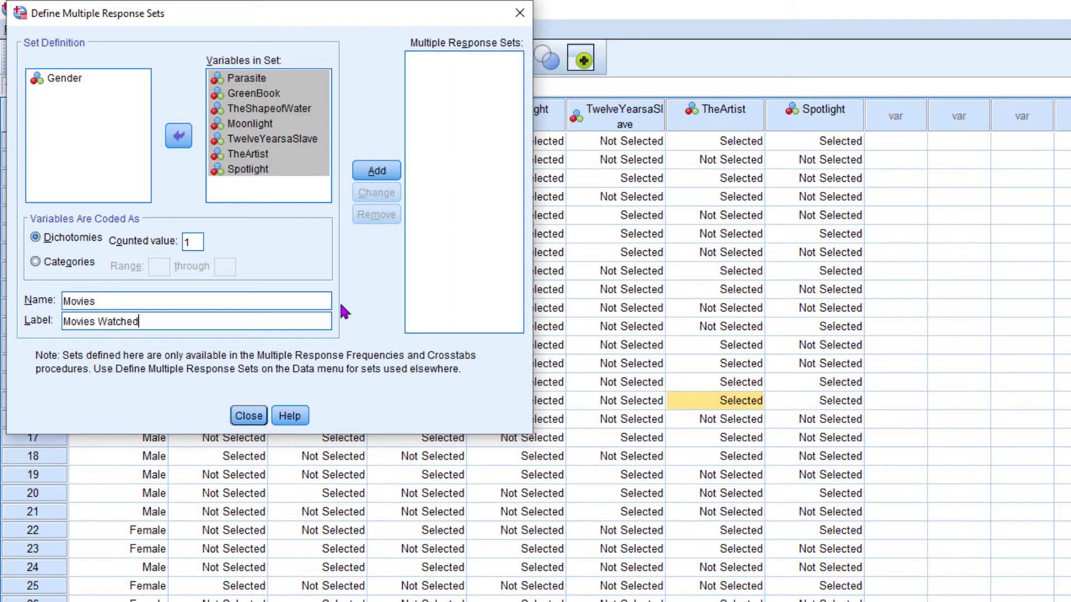
click(370, 173)
click(435, 62)
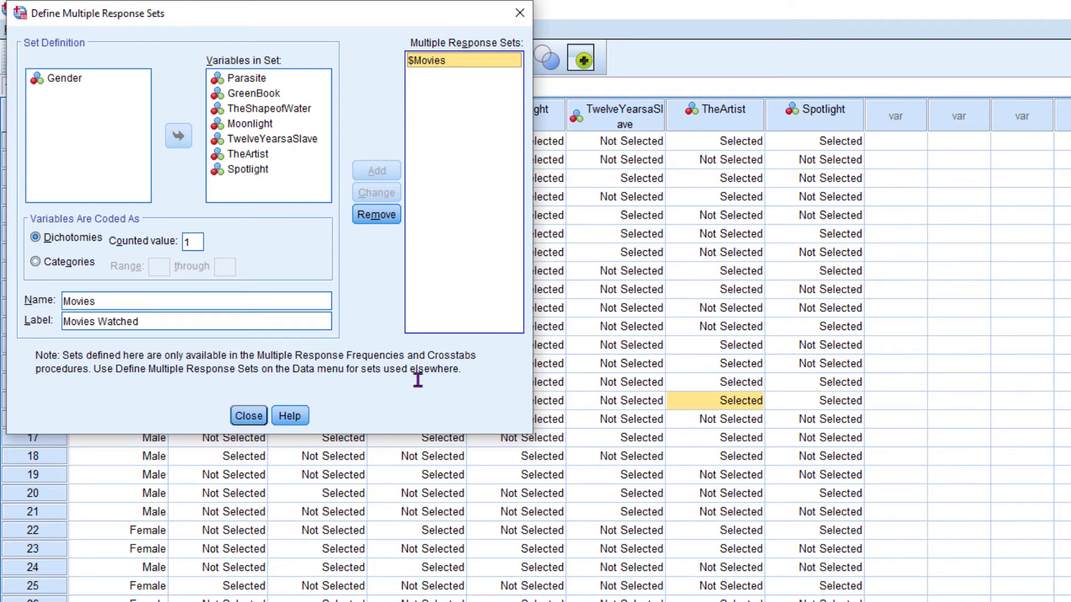
click(252, 416)
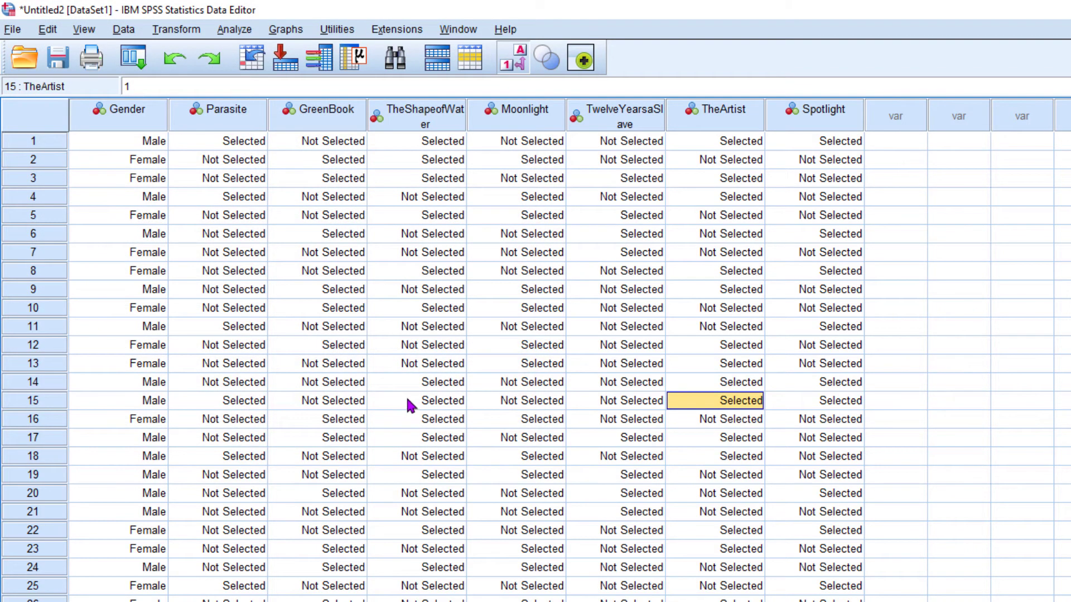
Step: Run a Multiple Response Frequencies analysis on the $Movies set
click(234, 36)
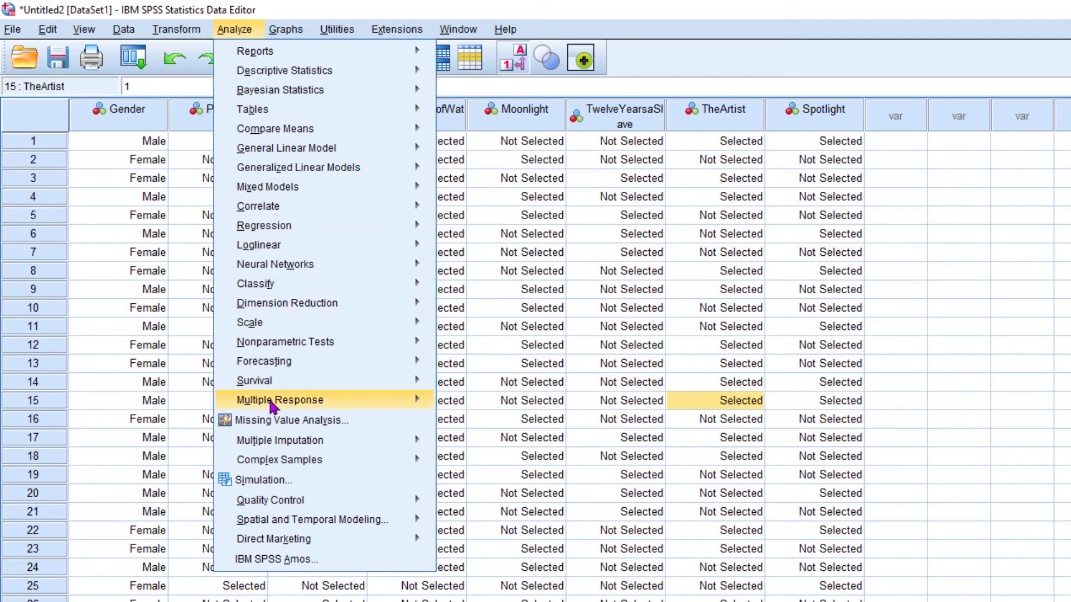
mouse_move(273, 407)
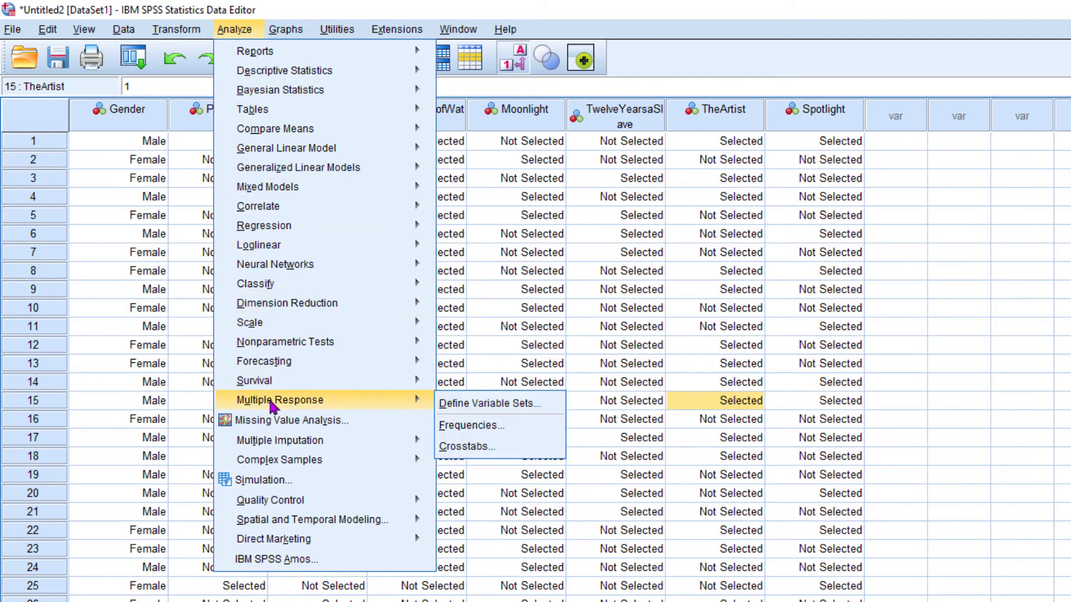
click(472, 427)
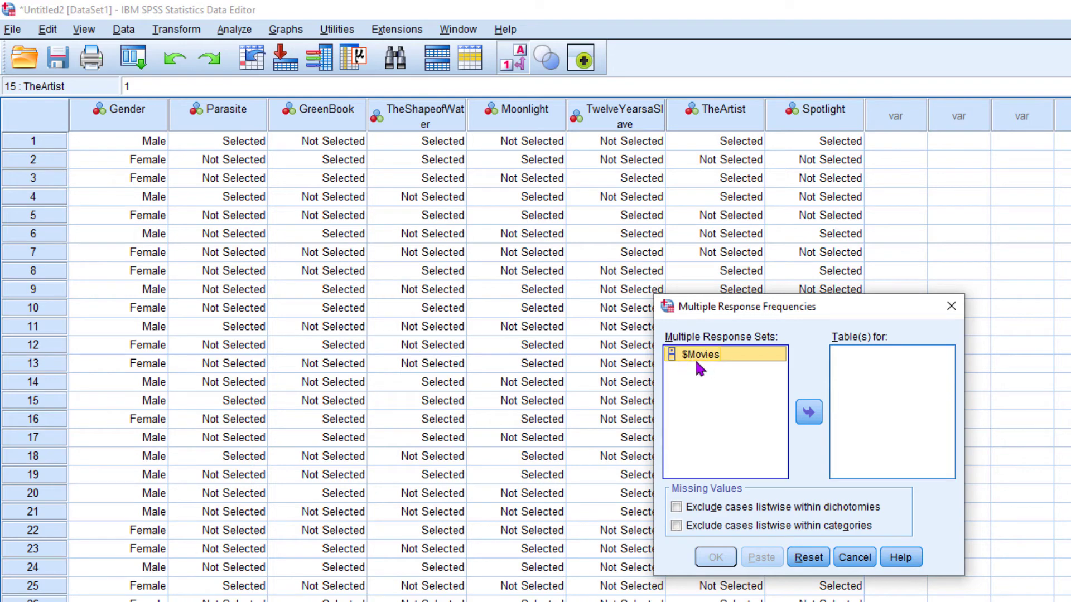
click(809, 415)
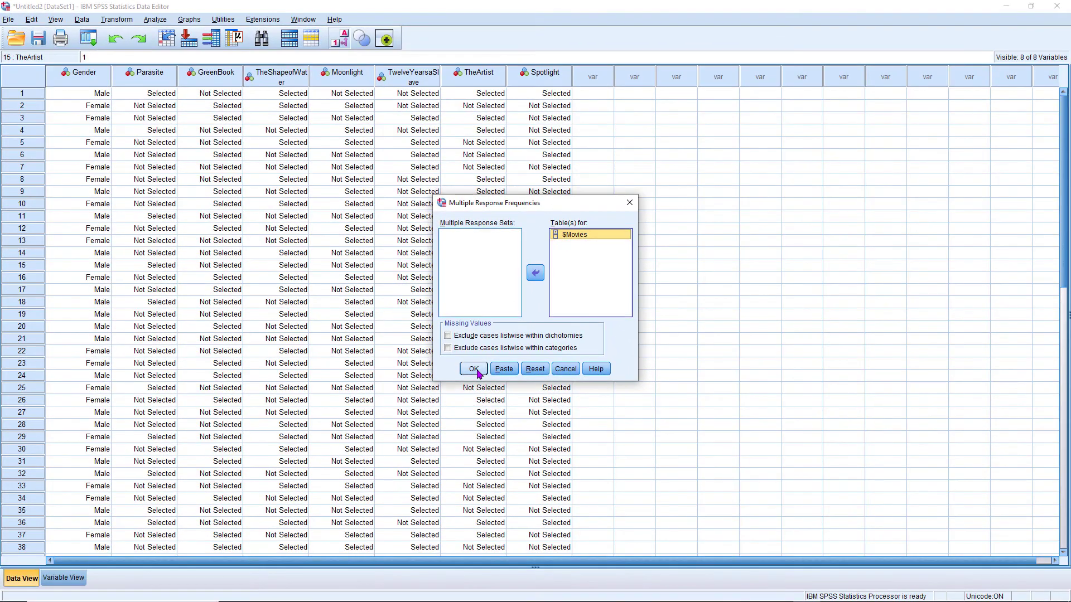
click(717, 558)
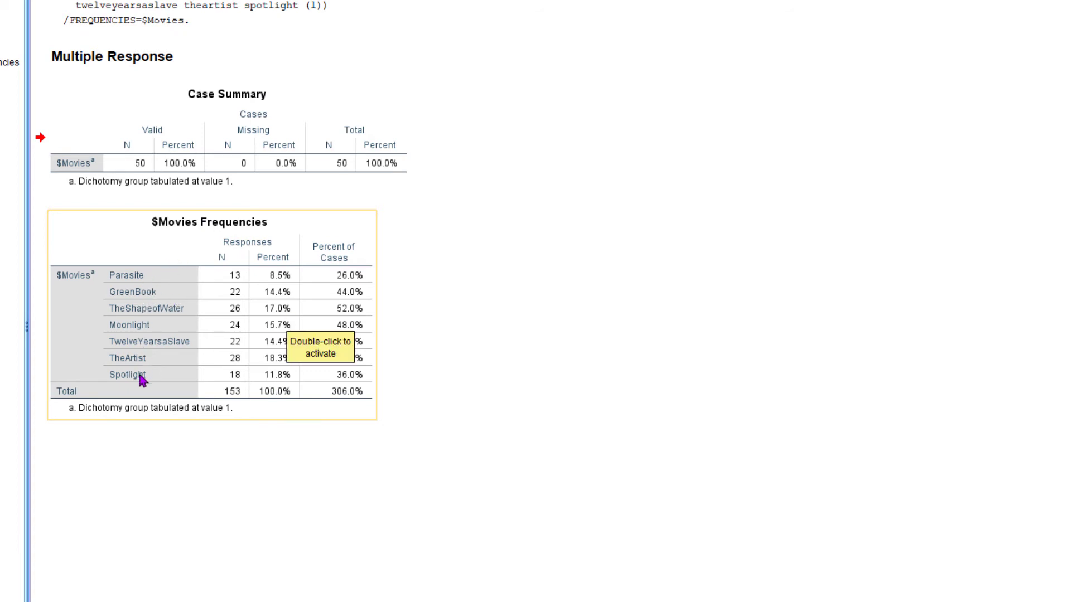
click(186, 367)
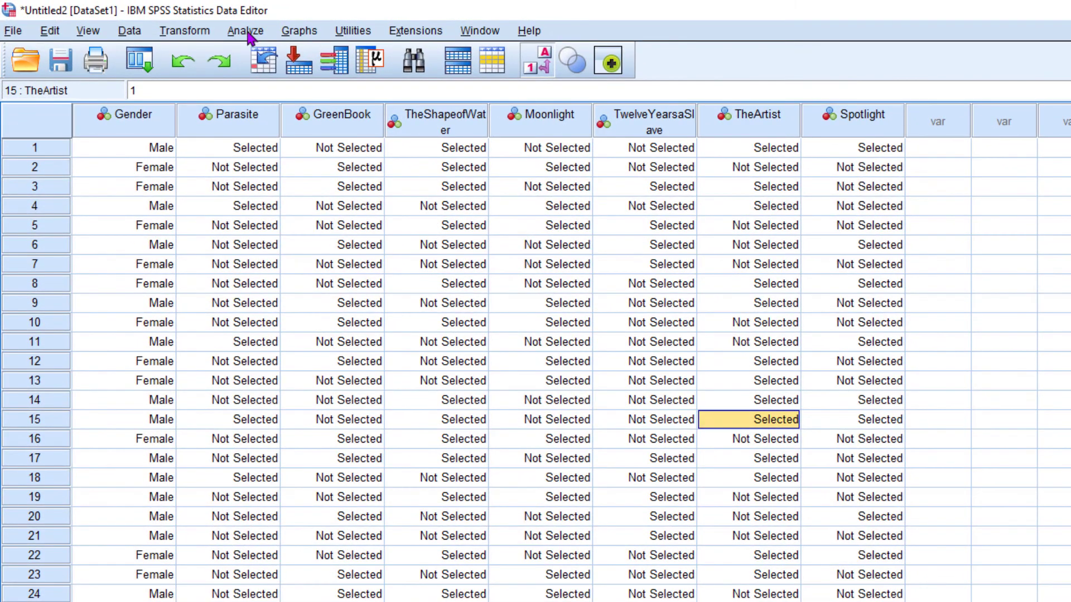
Step: Set up a Multiple Response Crosstabs analysis with the $Movies set as rows and Gender as columns
click(160, 21)
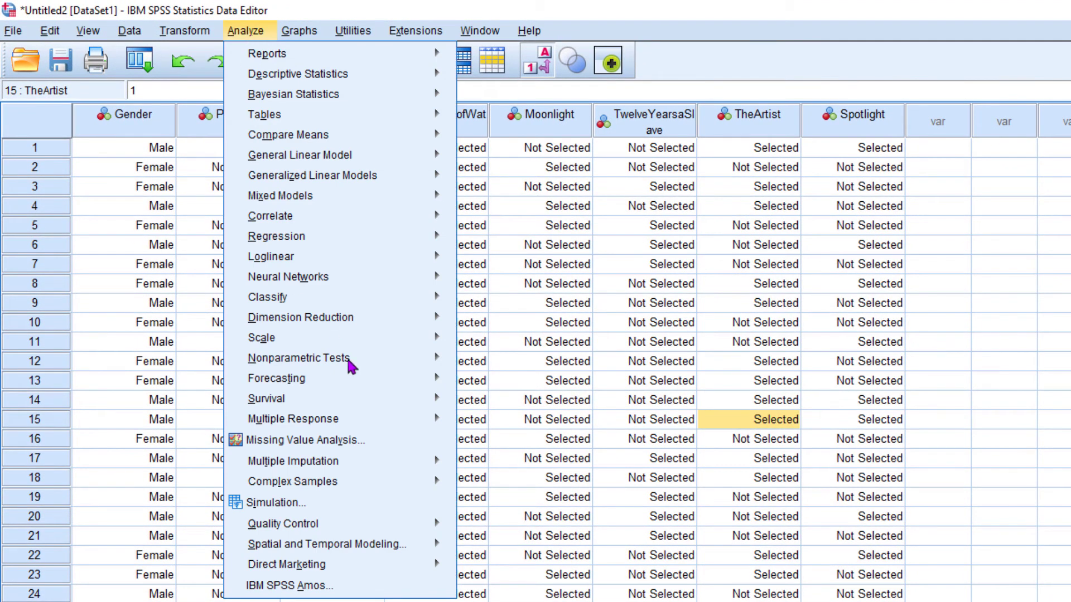
mouse_move(335, 424)
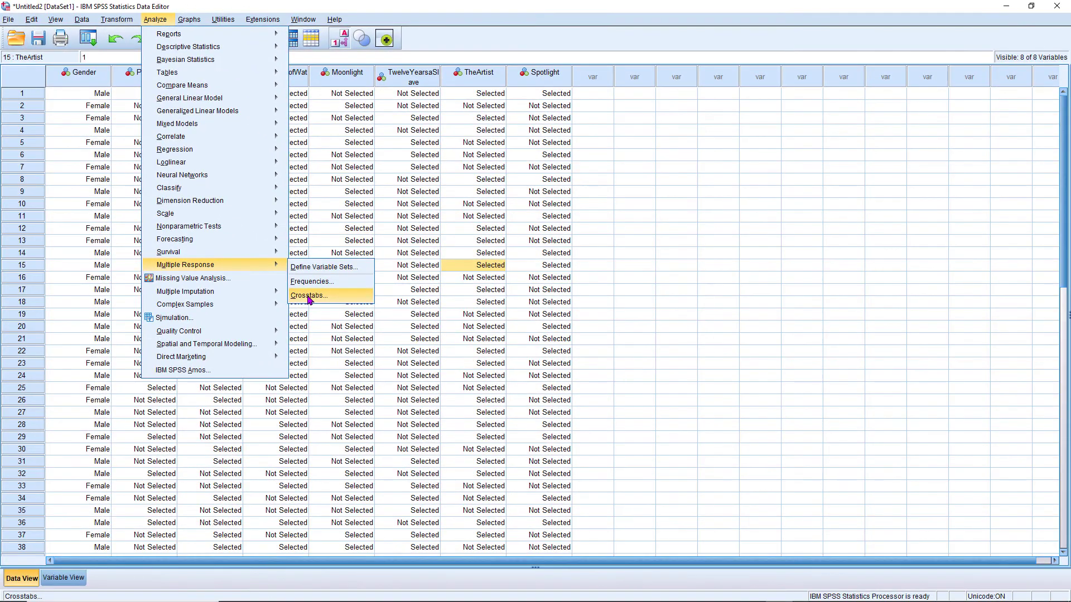
click(314, 301)
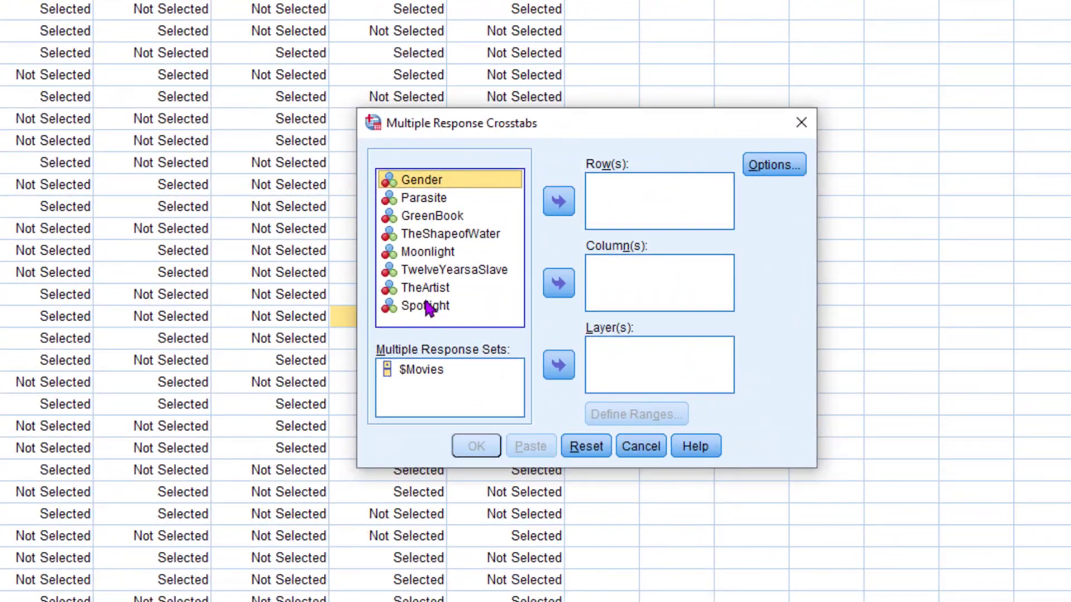
click(422, 381)
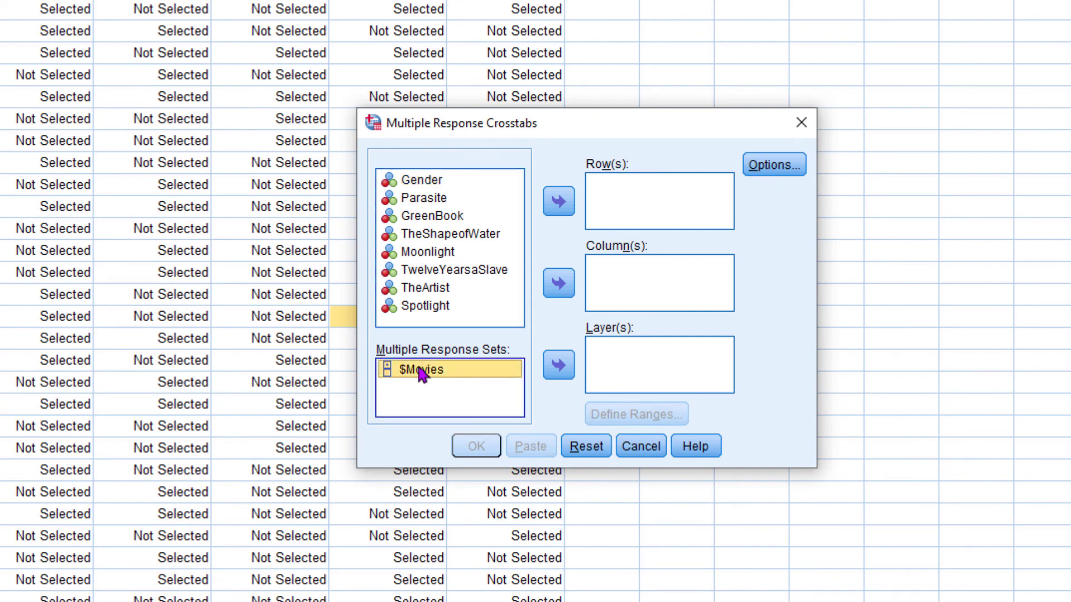
drag(416, 378, 616, 196)
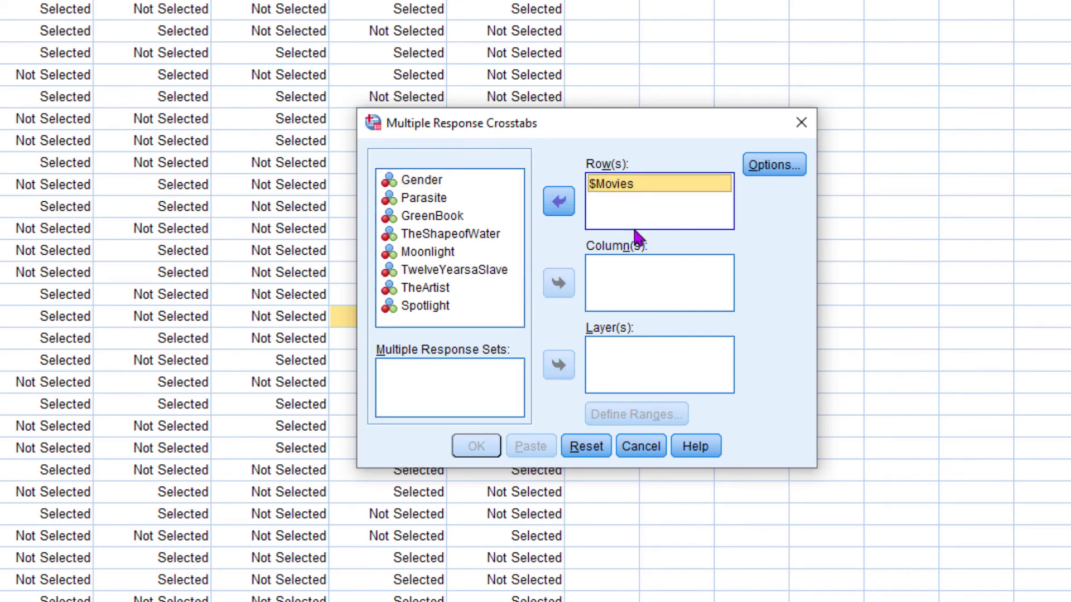
click(424, 179)
drag(423, 179, 642, 285)
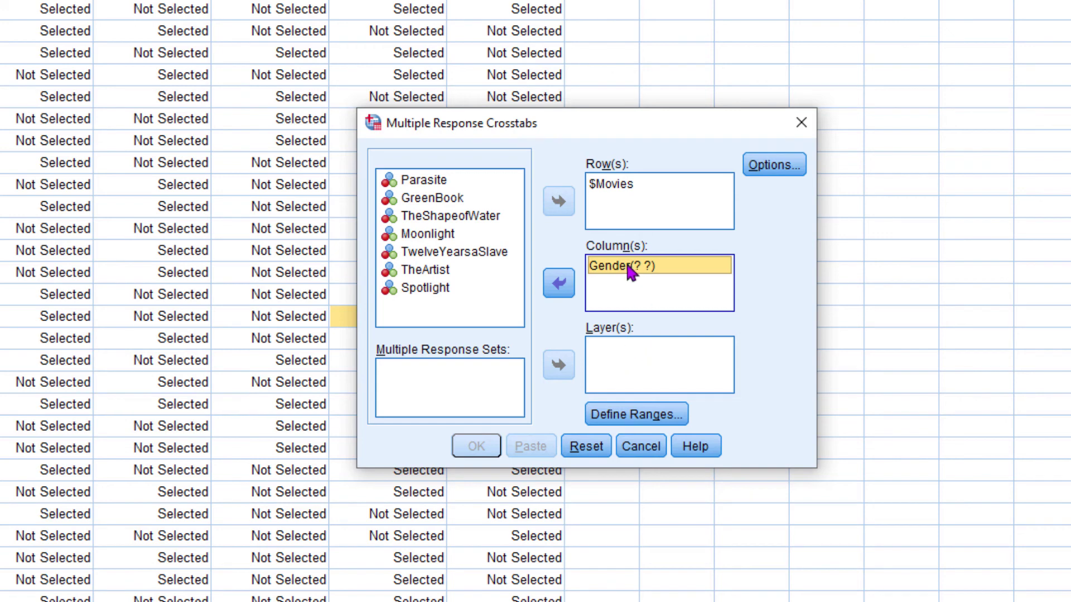
click(615, 184)
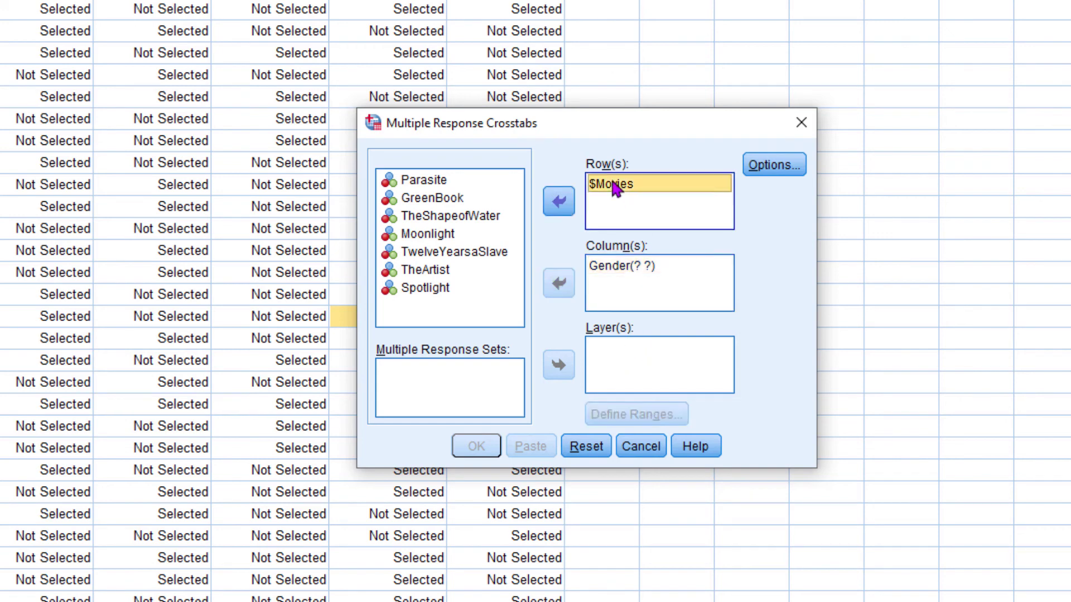
Step: Define the range of the Gender column variable with a minimum of 0 and a maximum of 1
click(625, 265)
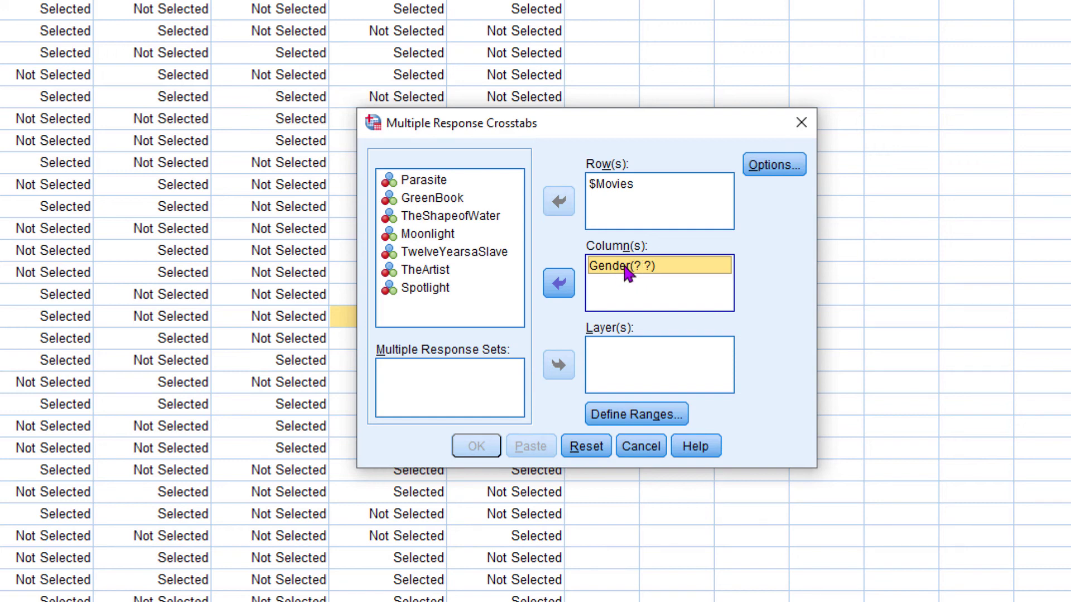
click(640, 424)
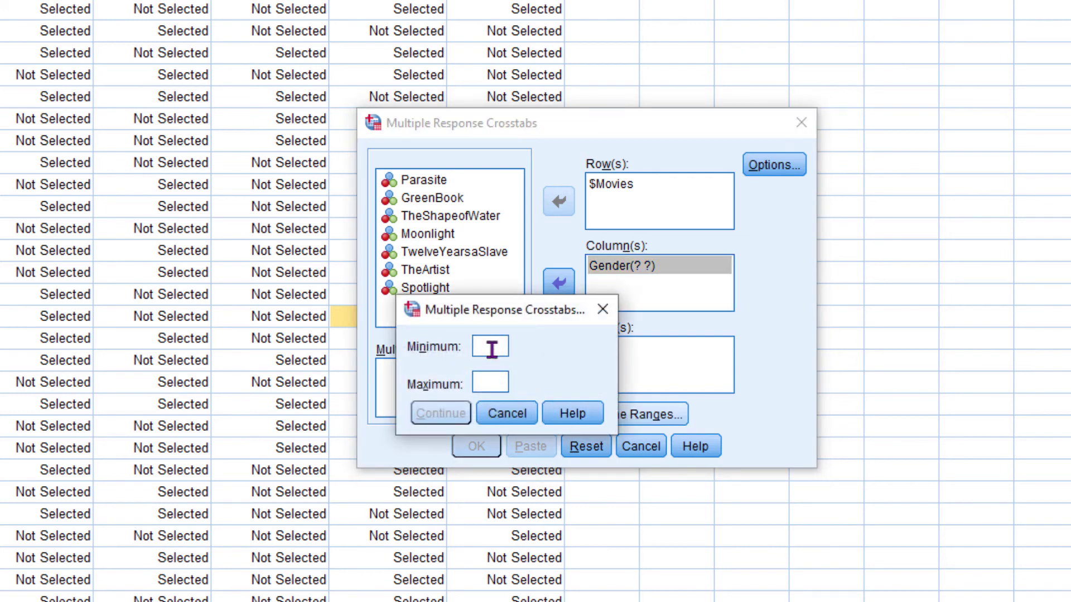
text(0)
text(1)
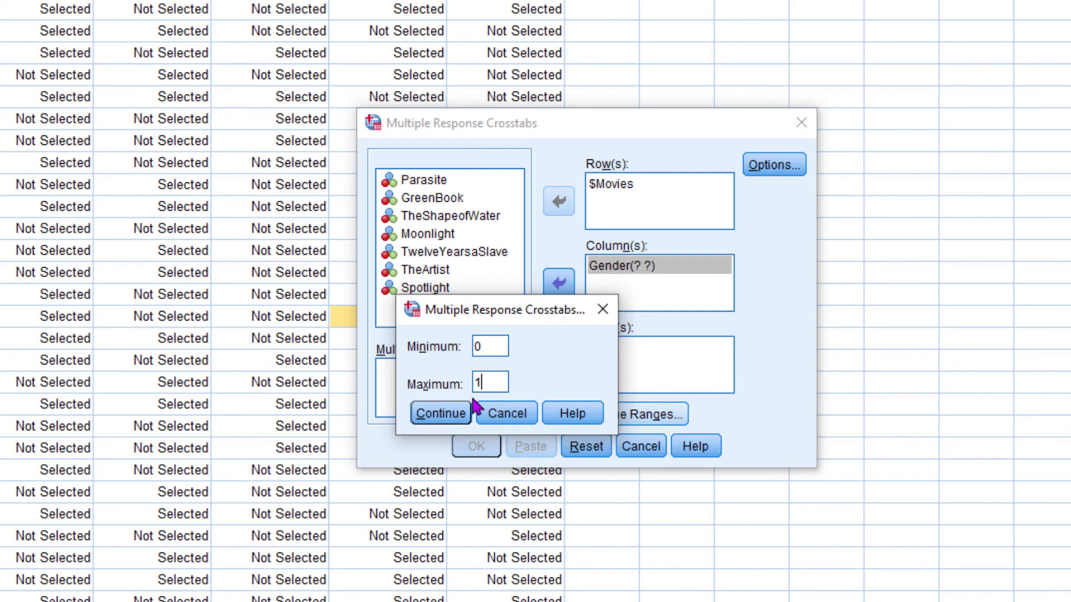
click(444, 416)
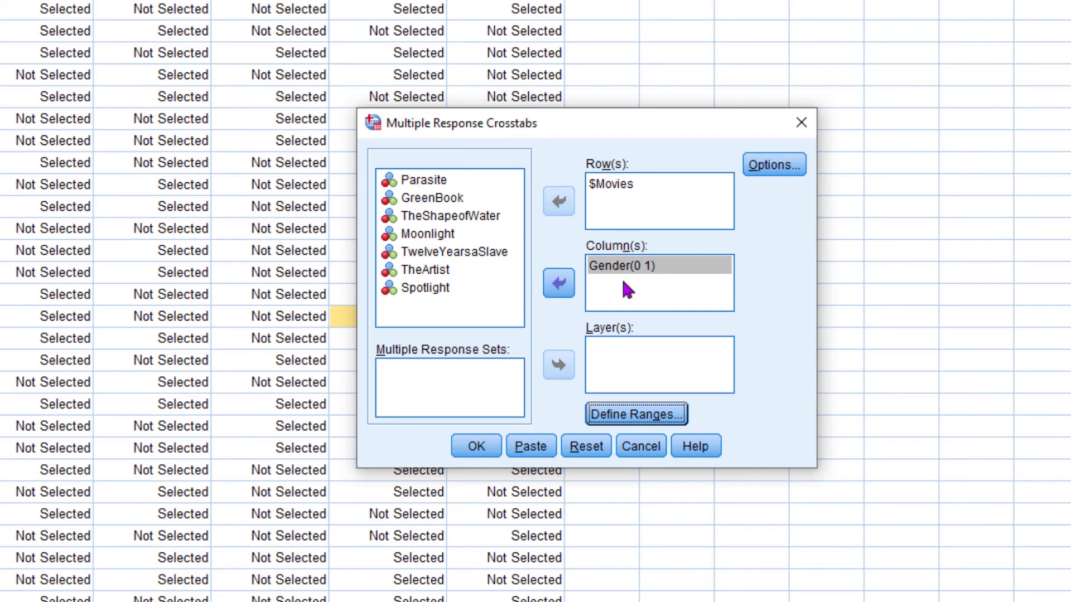
click(629, 416)
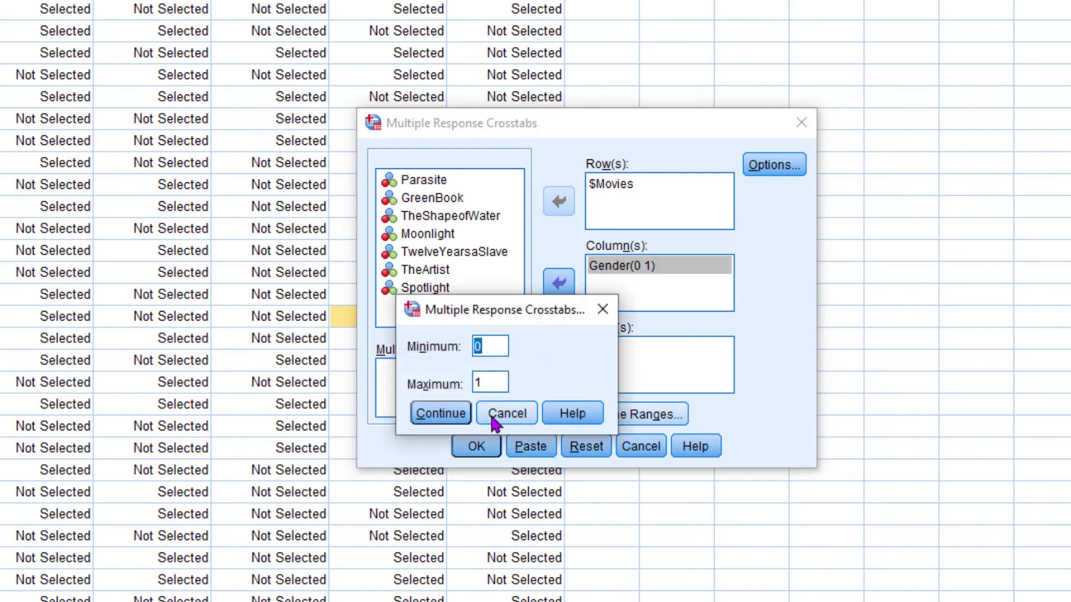
click(452, 414)
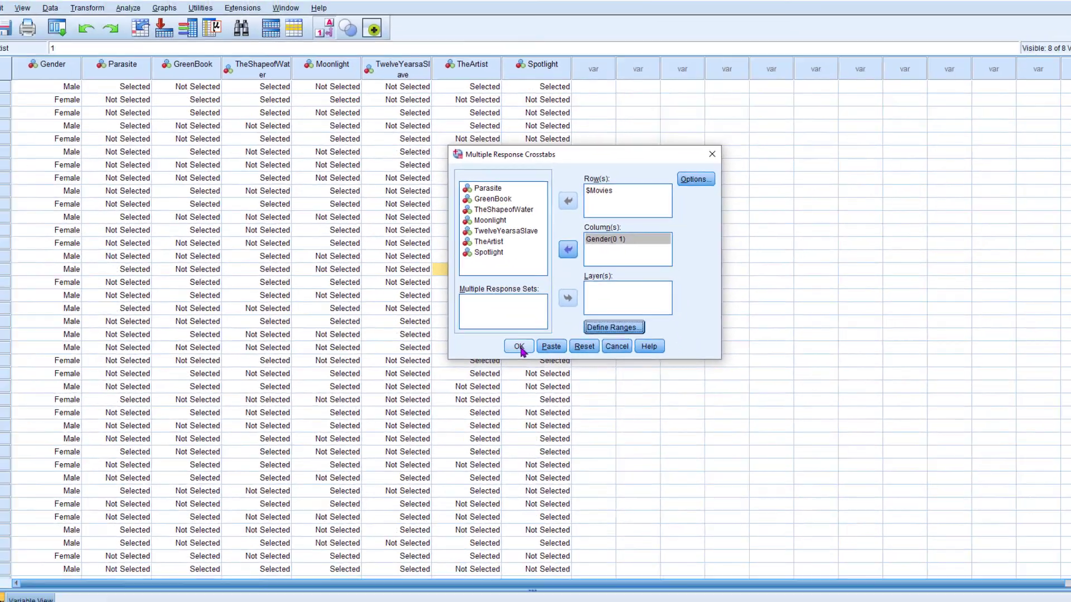
Step: Run the $Movies by Gender crosstab and look over its case summary and counts by gender
click(493, 432)
click(288, 311)
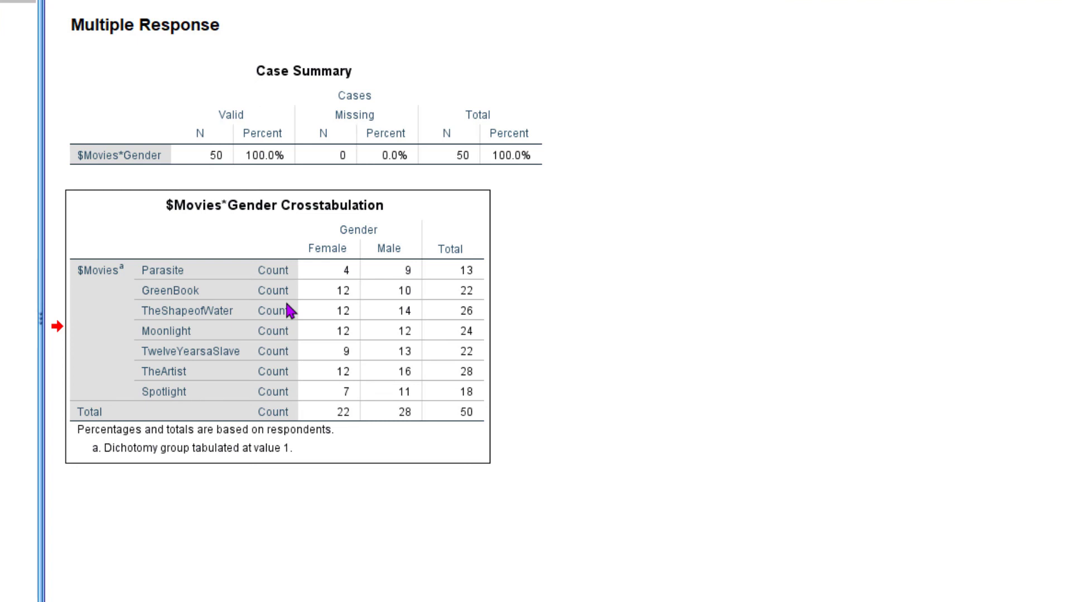
click(286, 304)
scroll(463, 407, up, 1)
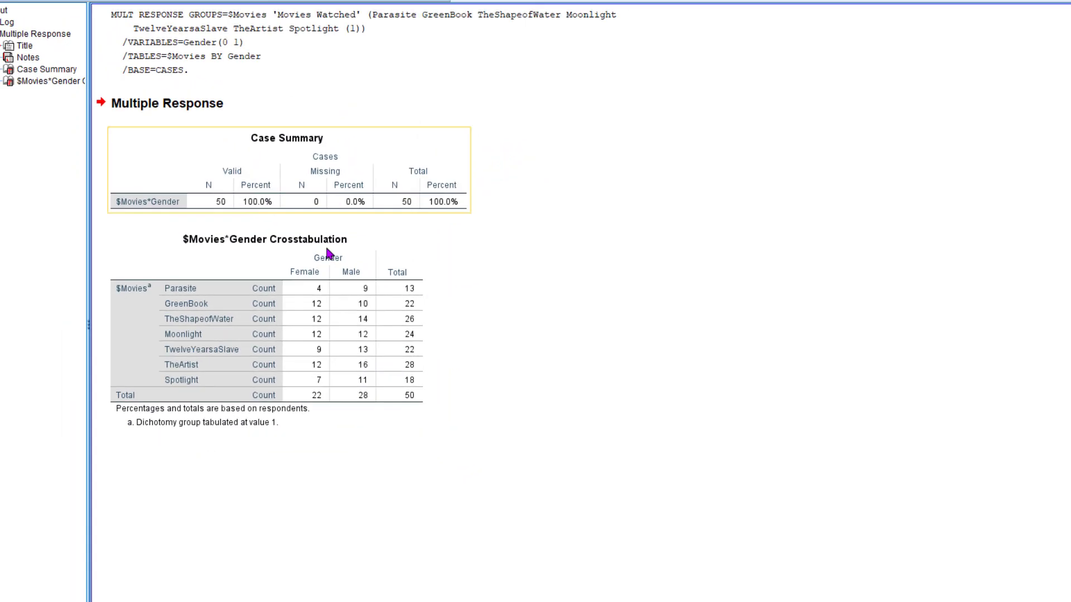
Step: Rerun the $Movies by Gender multiple response crosstab with total cell percentages included
click(220, 31)
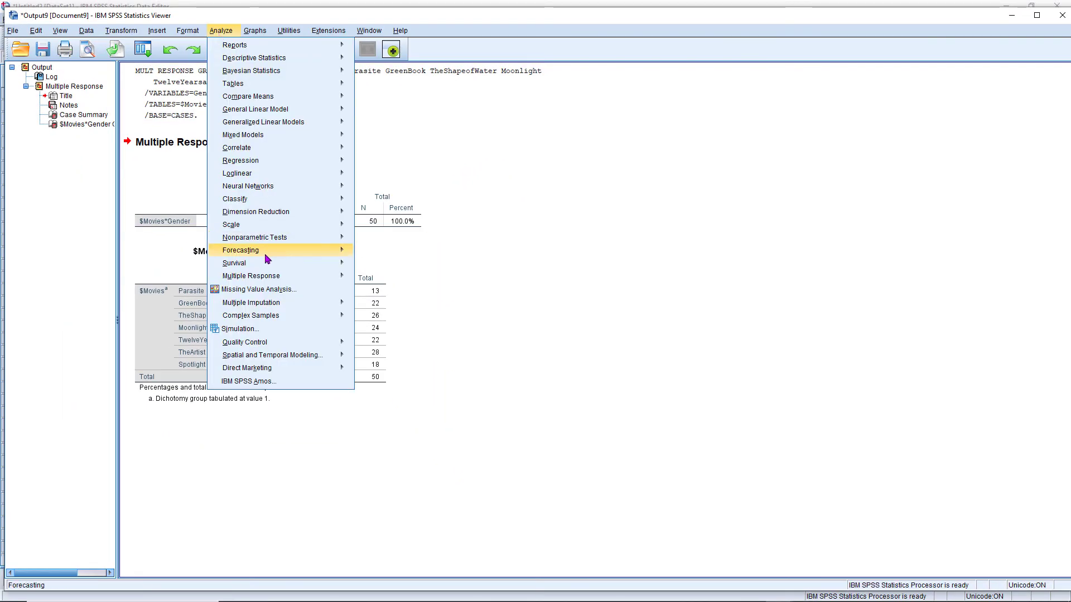
mouse_move(278, 279)
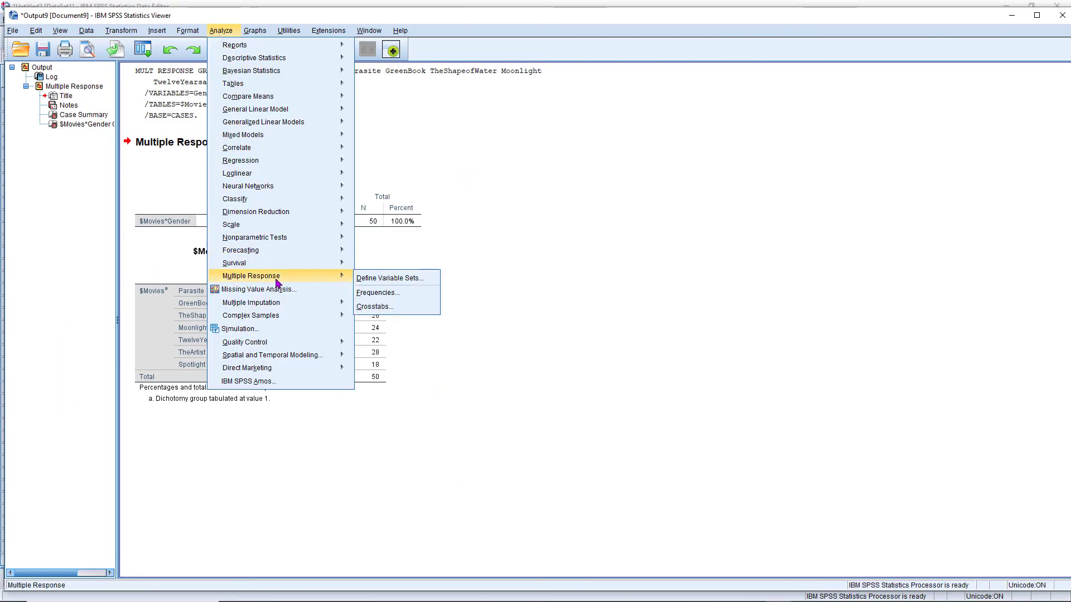
click(385, 307)
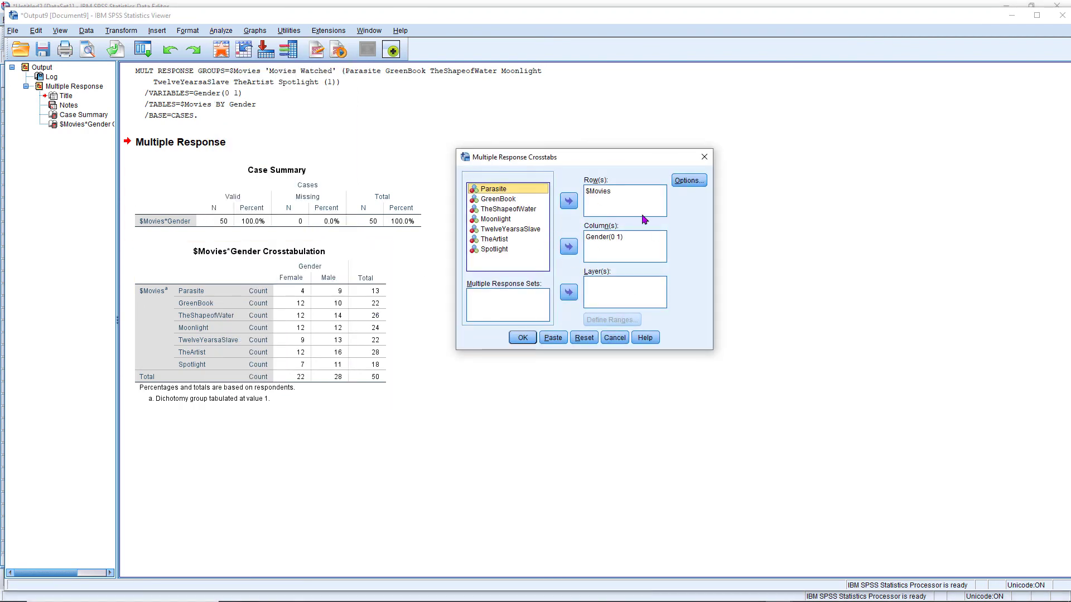
click(689, 181)
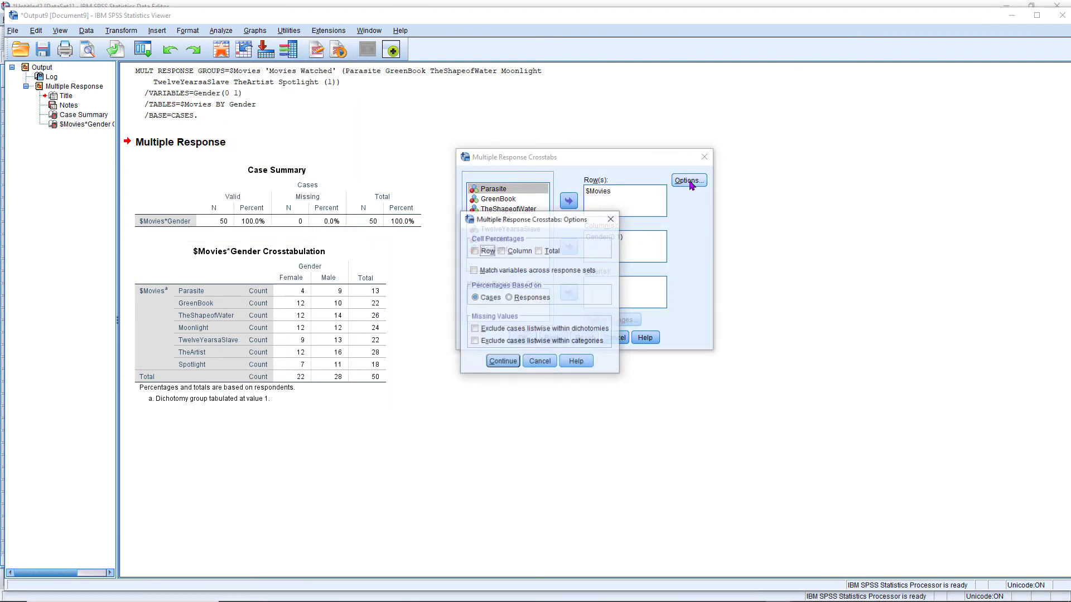
click(539, 251)
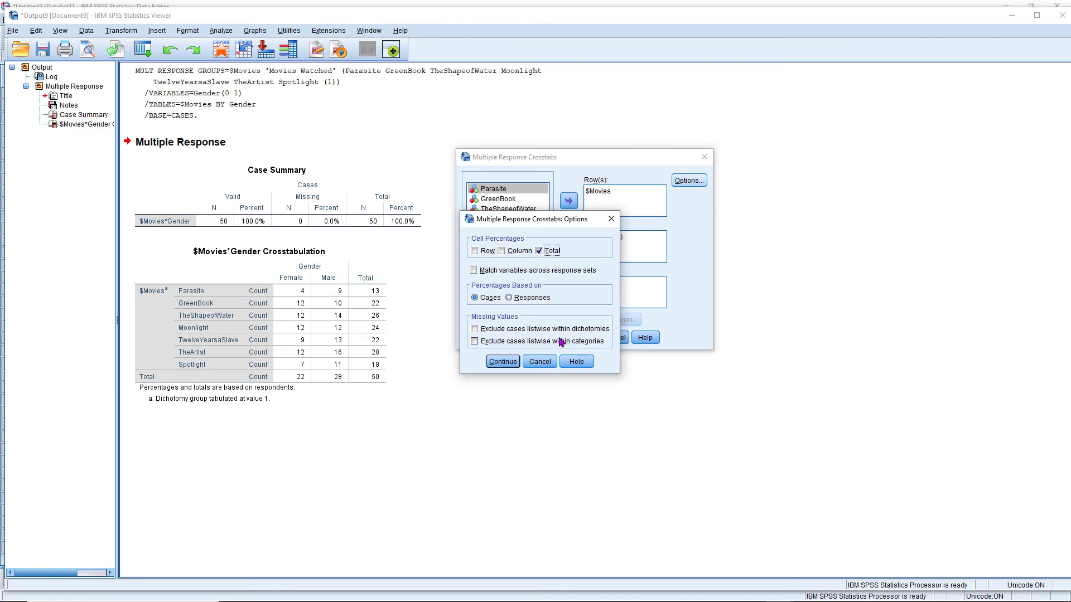
click(502, 362)
click(523, 338)
click(366, 357)
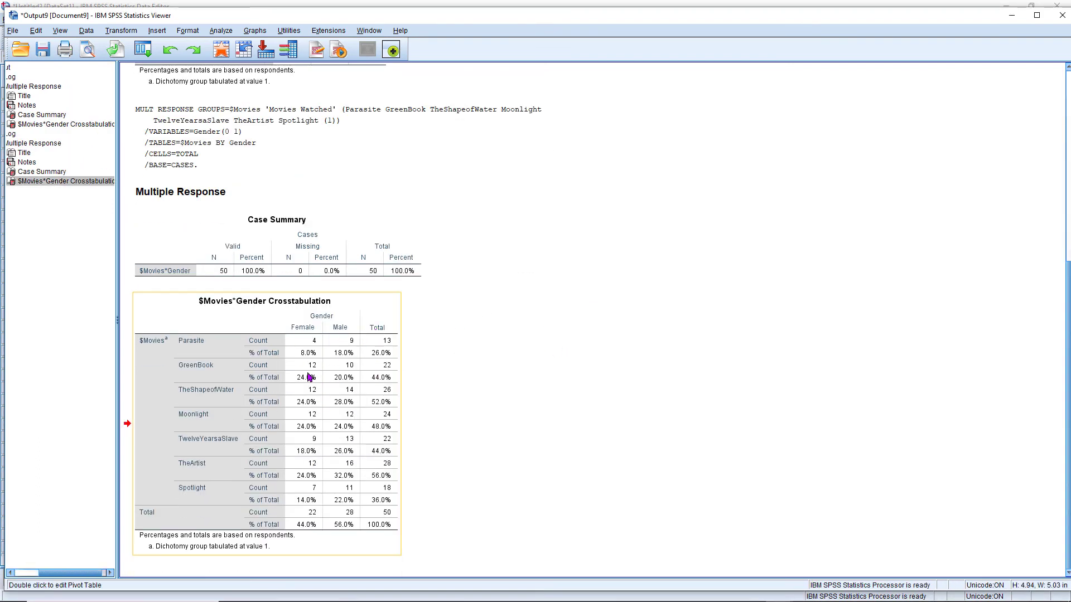
click(350, 367)
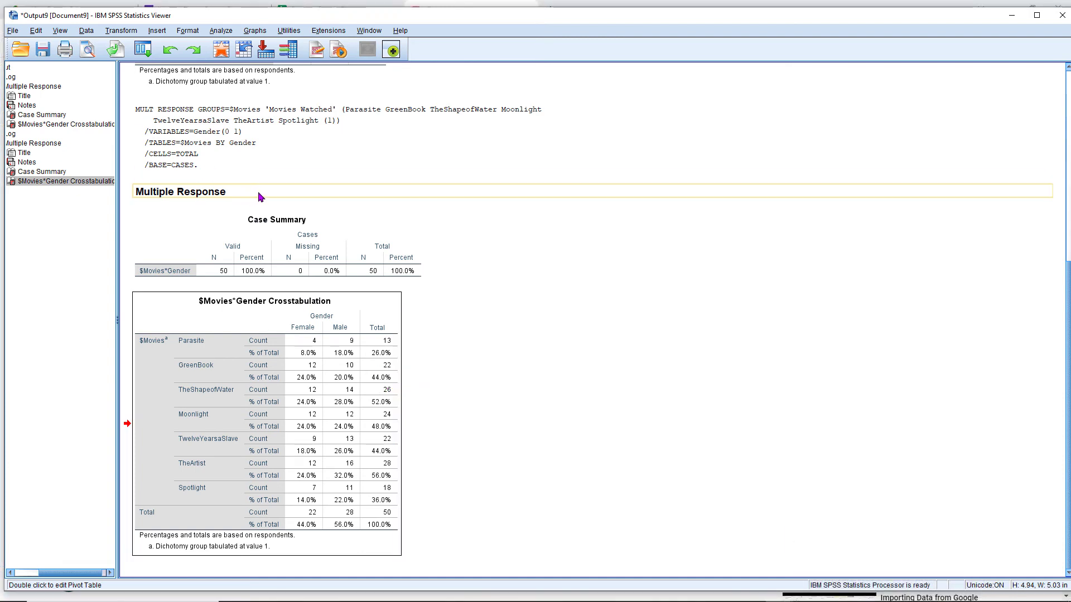
Step: Close the crosstab output window and return to the data editor
click(256, 32)
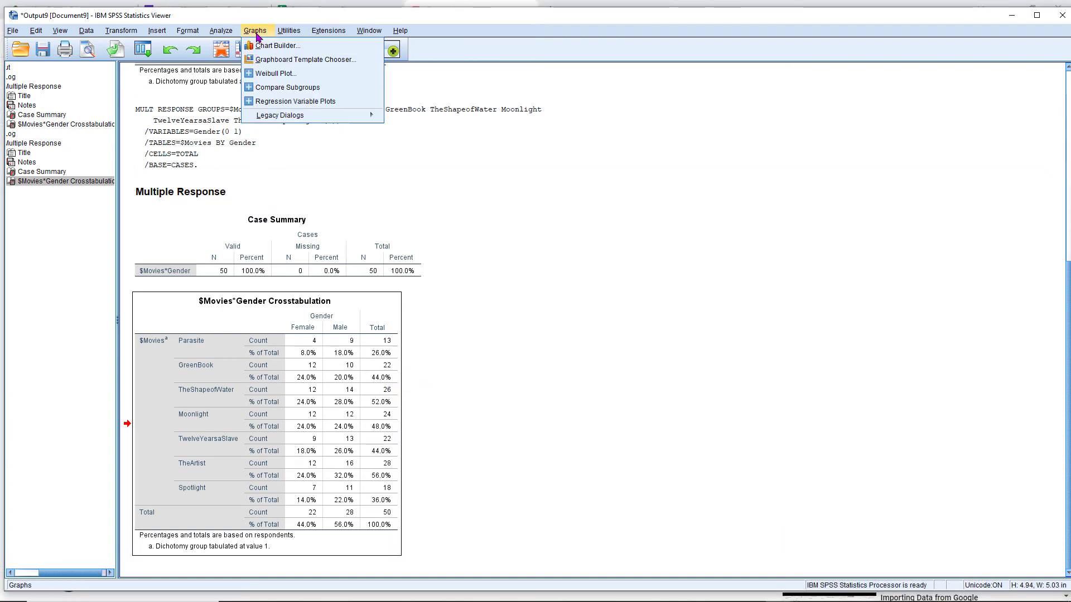
click(418, 240)
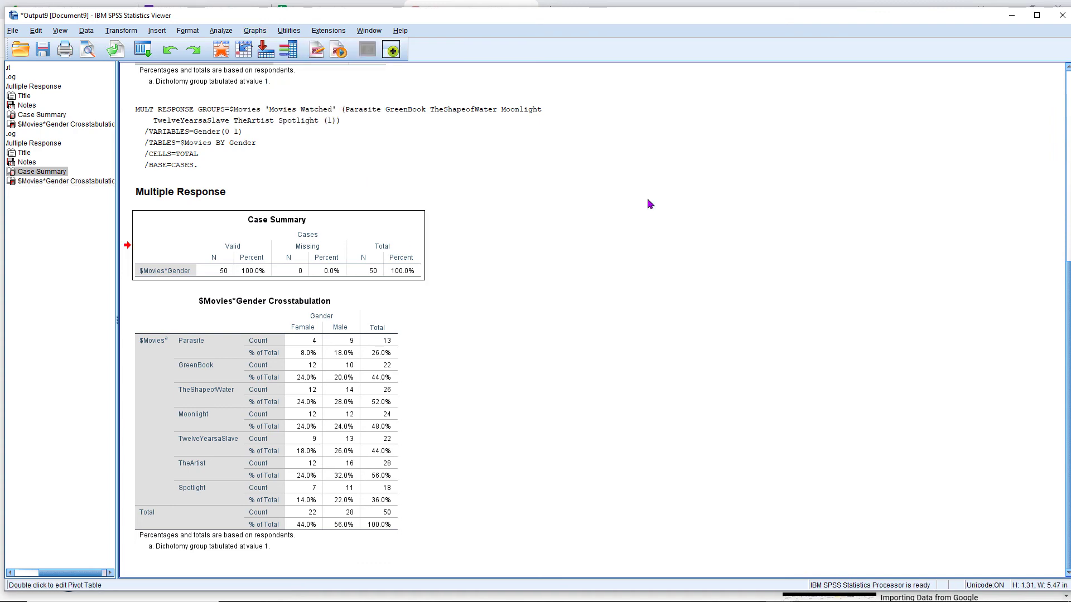
click(1059, 25)
click(570, 324)
click(195, 22)
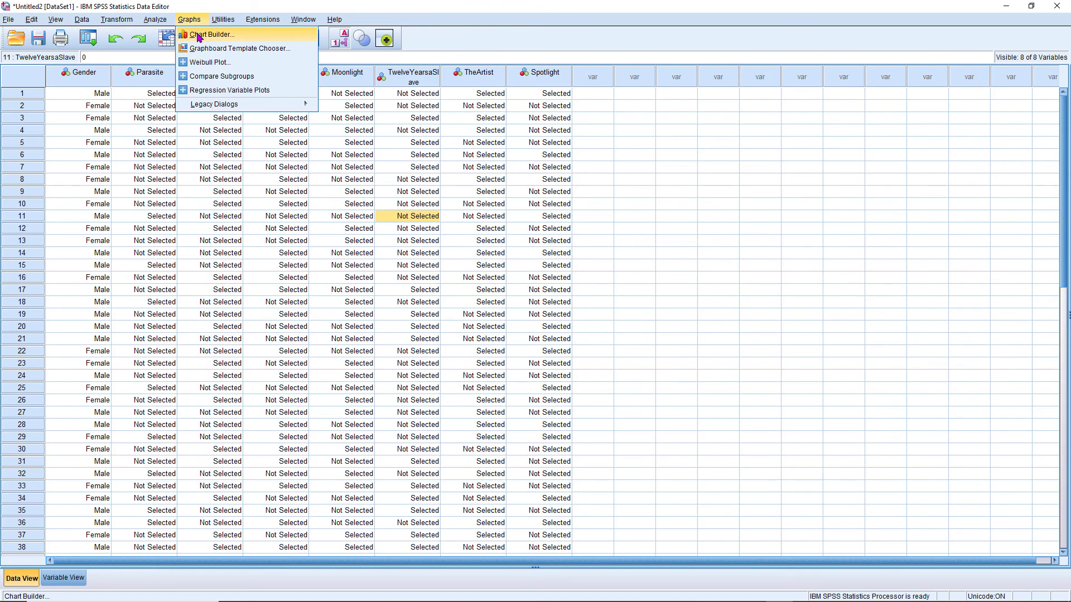
click(198, 35)
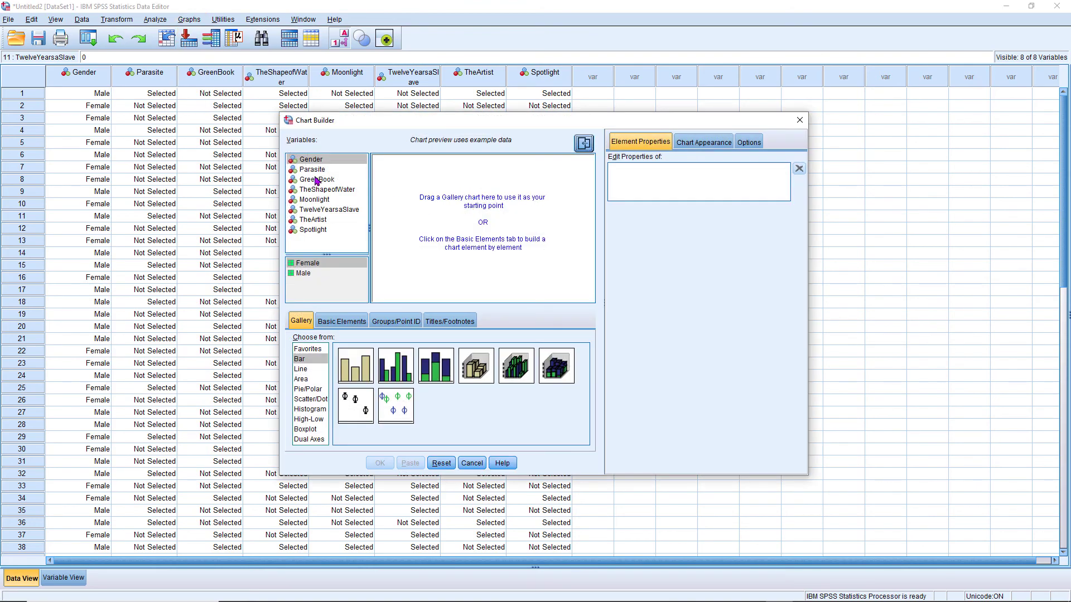
click(312, 169)
shift+click(313, 230)
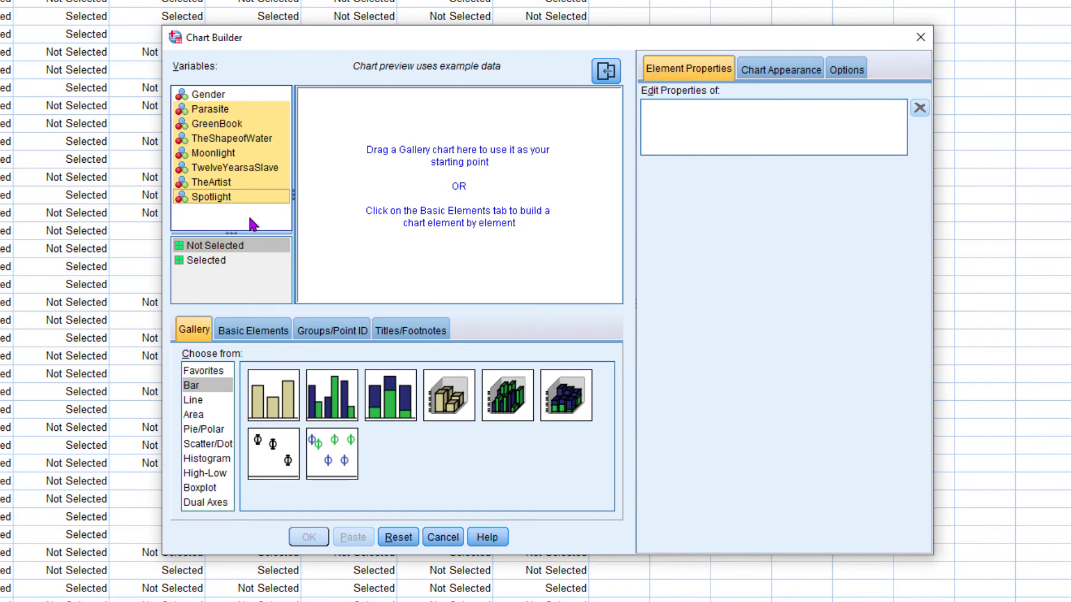
click(237, 222)
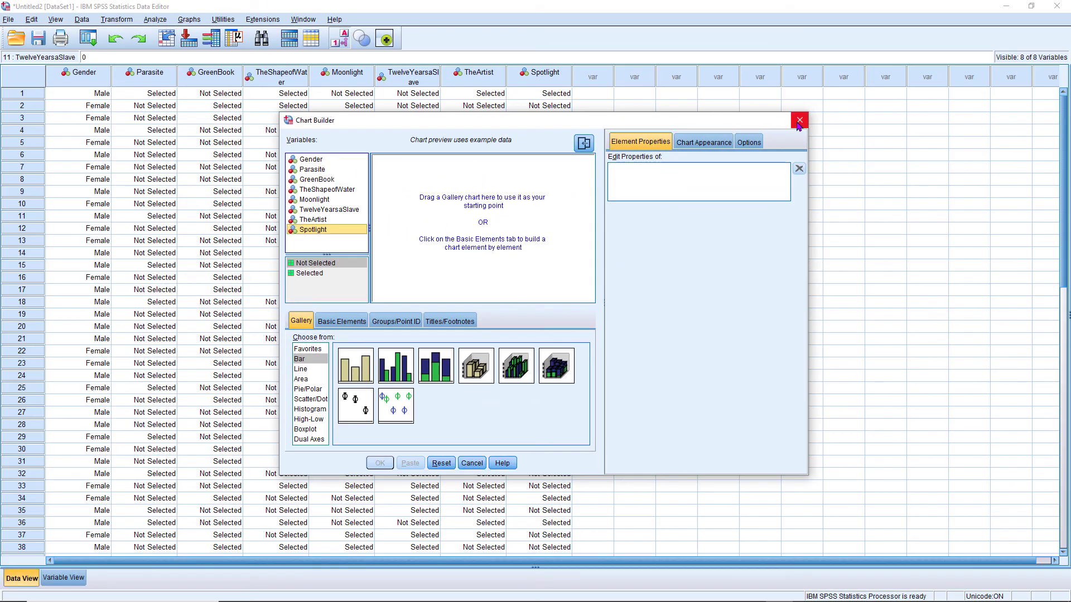
click(799, 120)
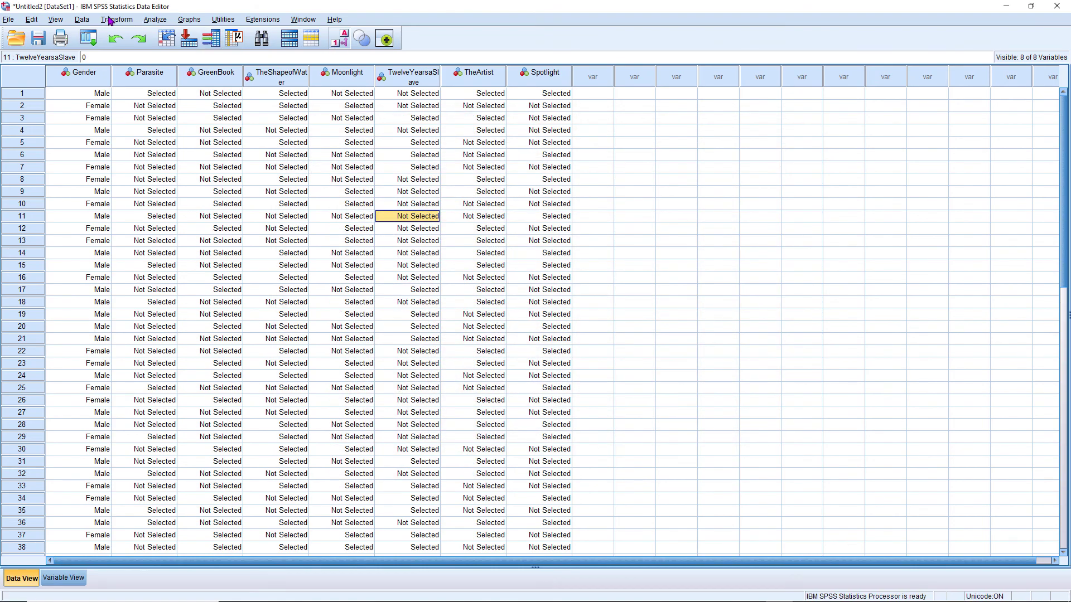
Step: Start defining a multiple response set from the Data commands, with the seven film variables Parasite through Spotlight in the set
click(84, 20)
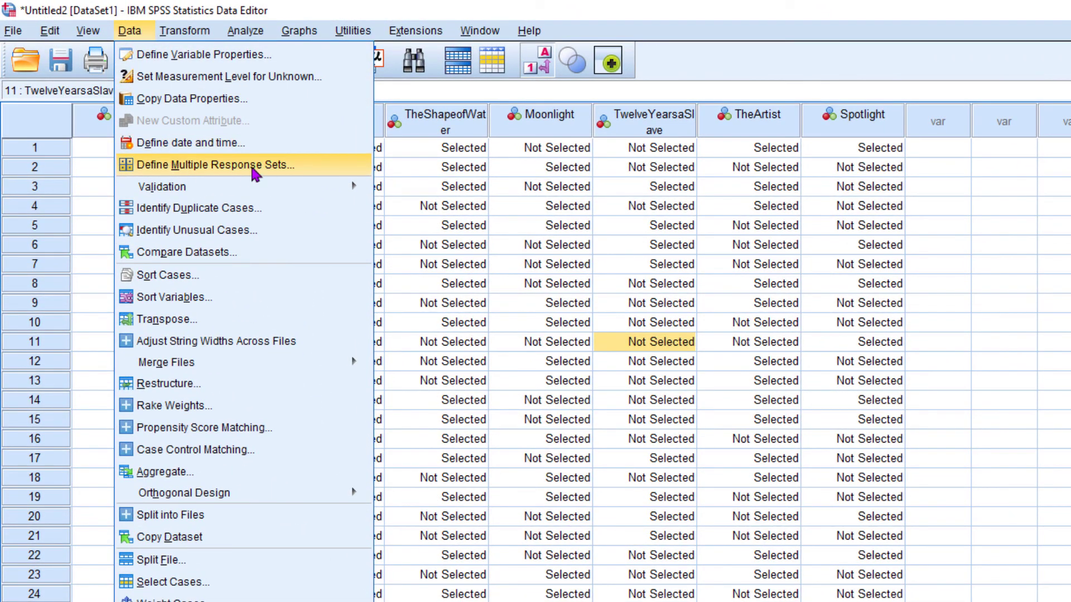
click(224, 166)
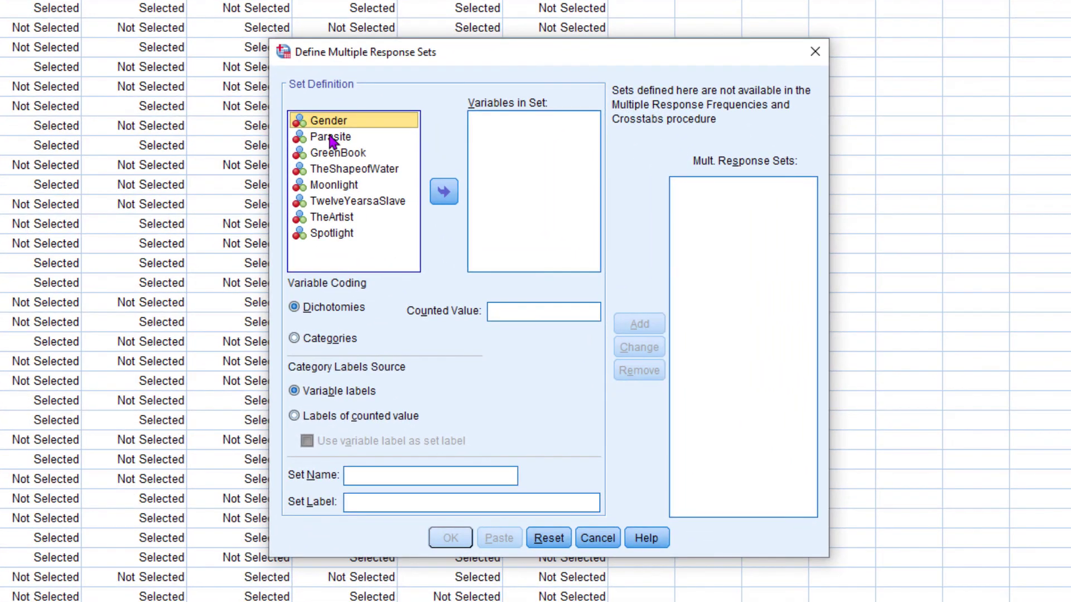
click(552, 266)
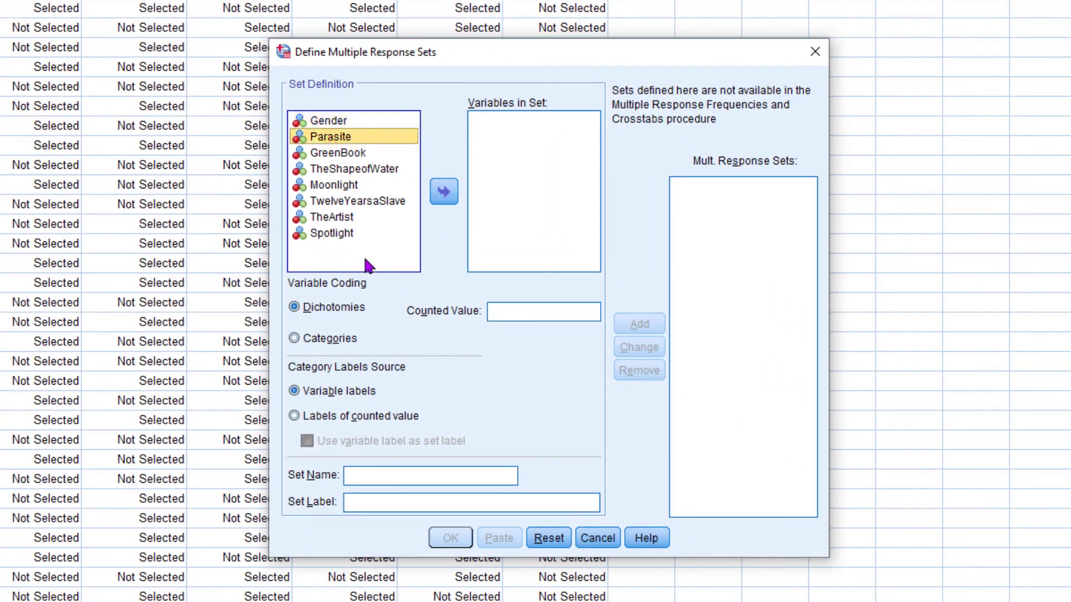
shift+click(333, 234)
click(355, 138)
shift+click(356, 234)
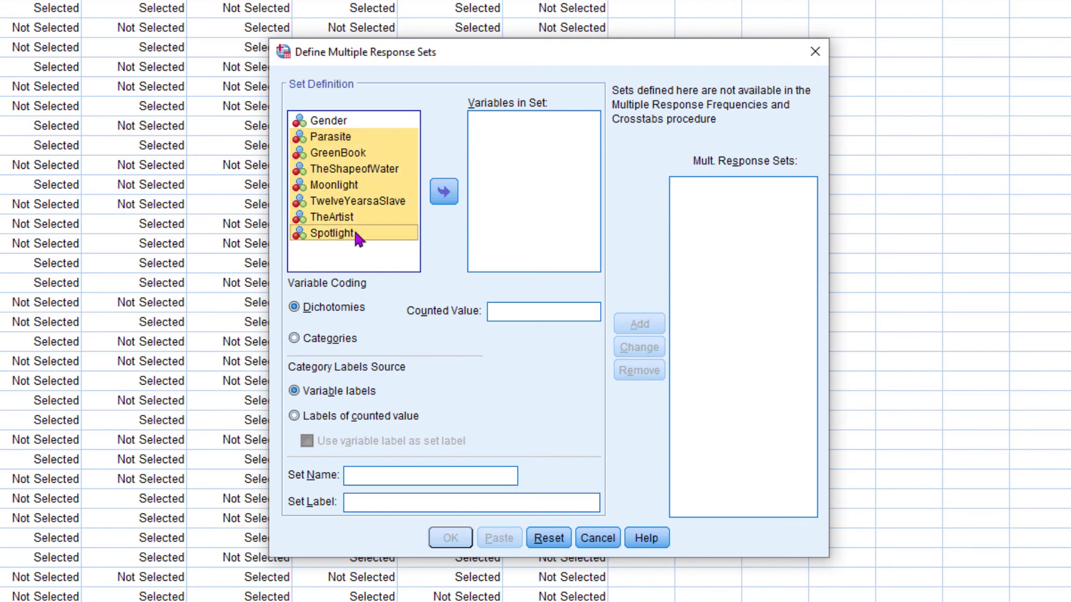
click(445, 195)
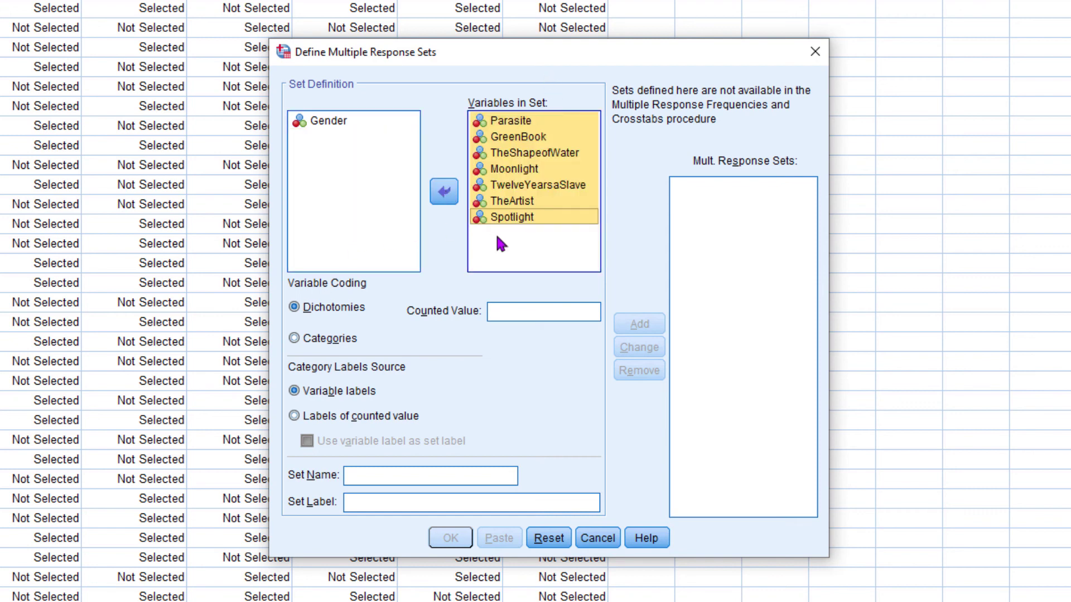
Step: Set the counted value to 1, name the set Movies and add it to the multiple response sets
click(512, 311)
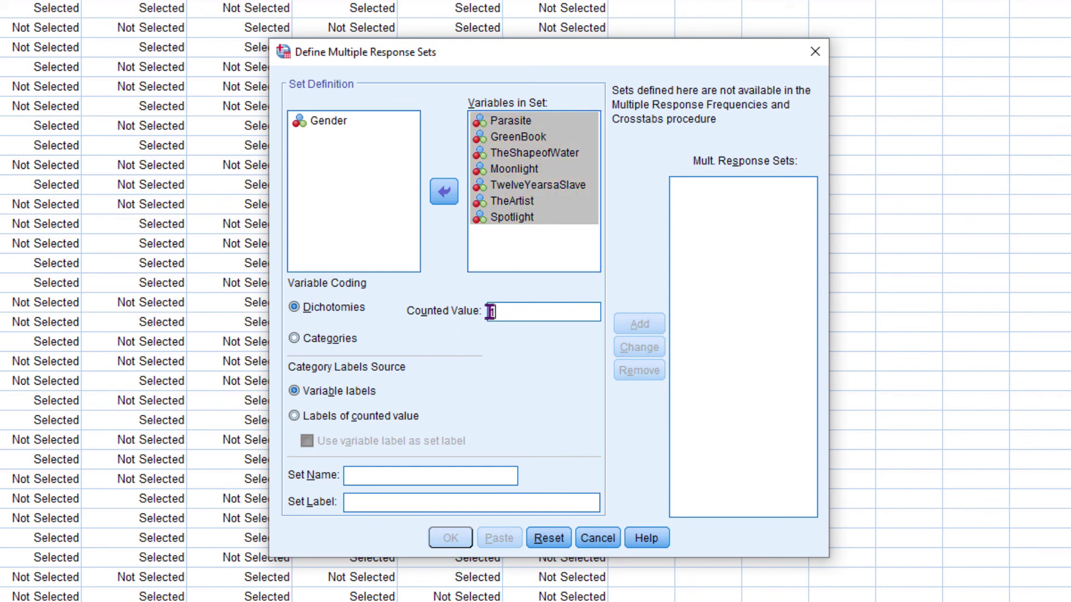
click(403, 477)
text(Movies)
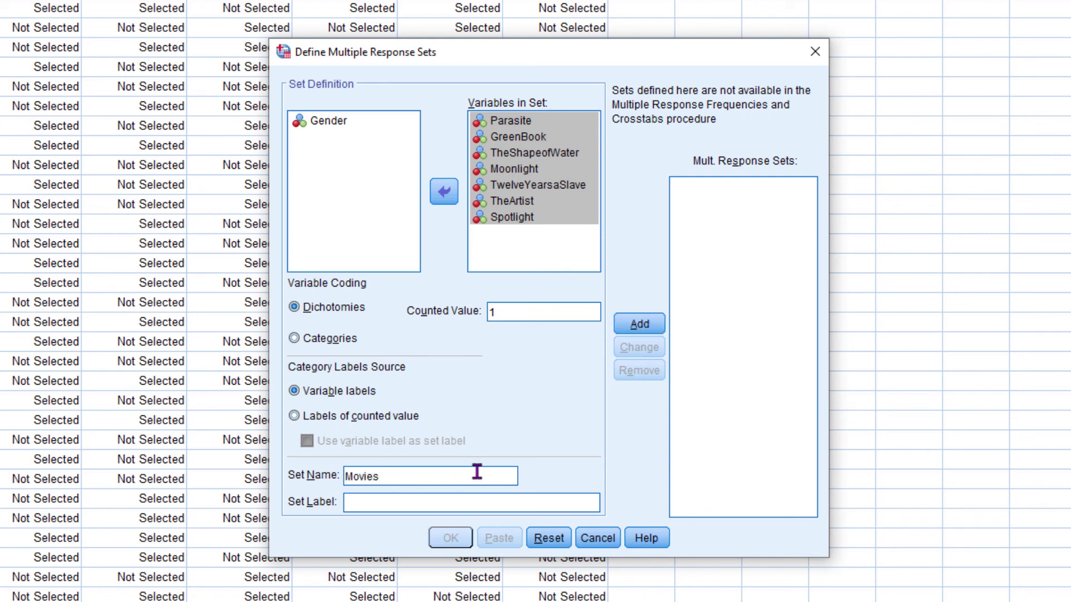
click(640, 324)
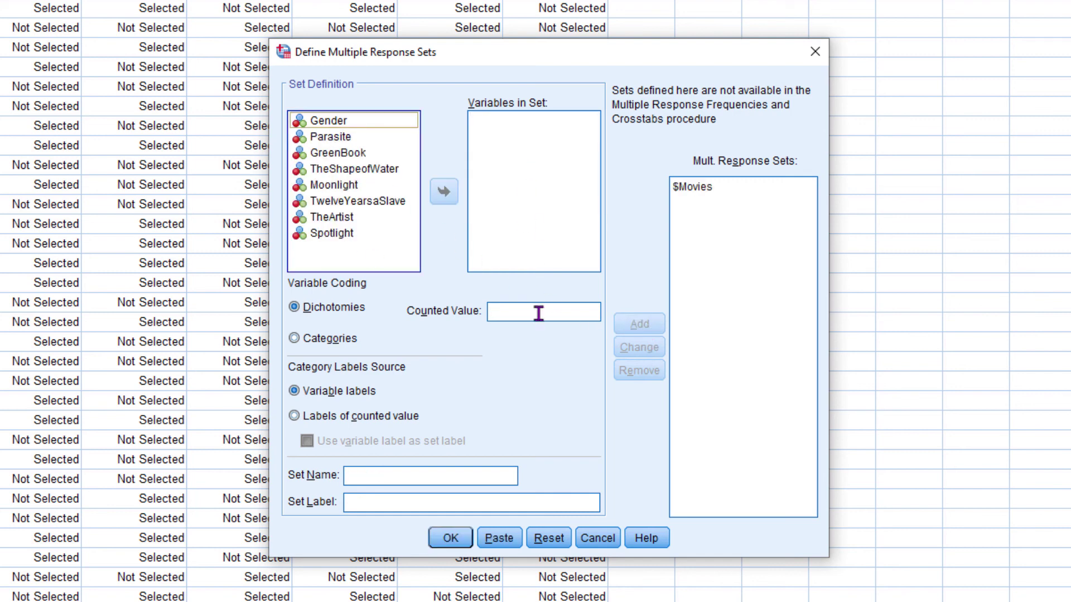
Step: Review the $Movies set's definition, confirm it, and close the resulting output window without saving
click(518, 313)
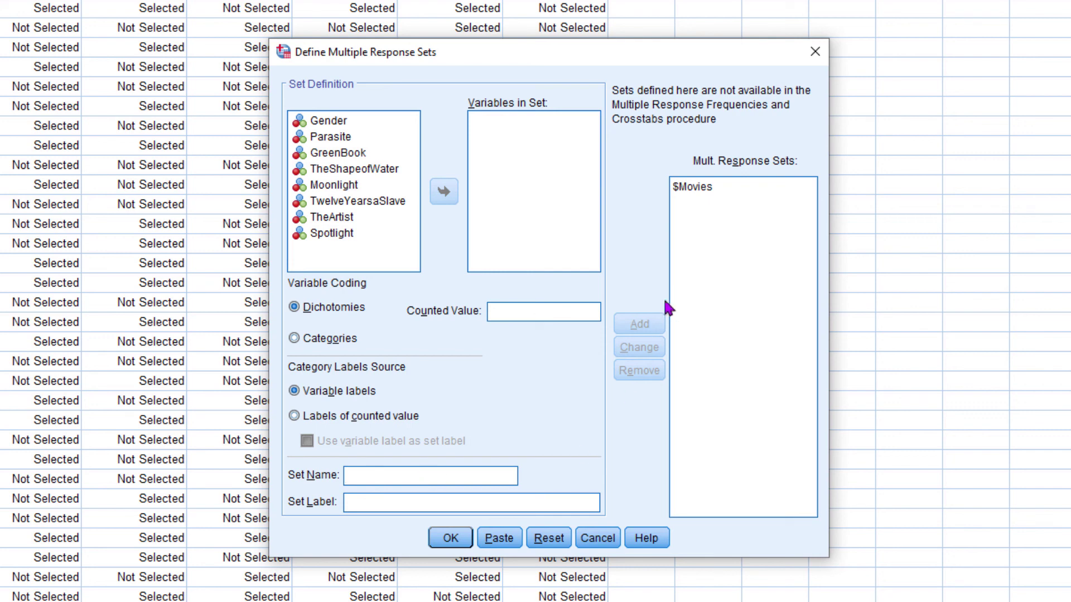
click(695, 188)
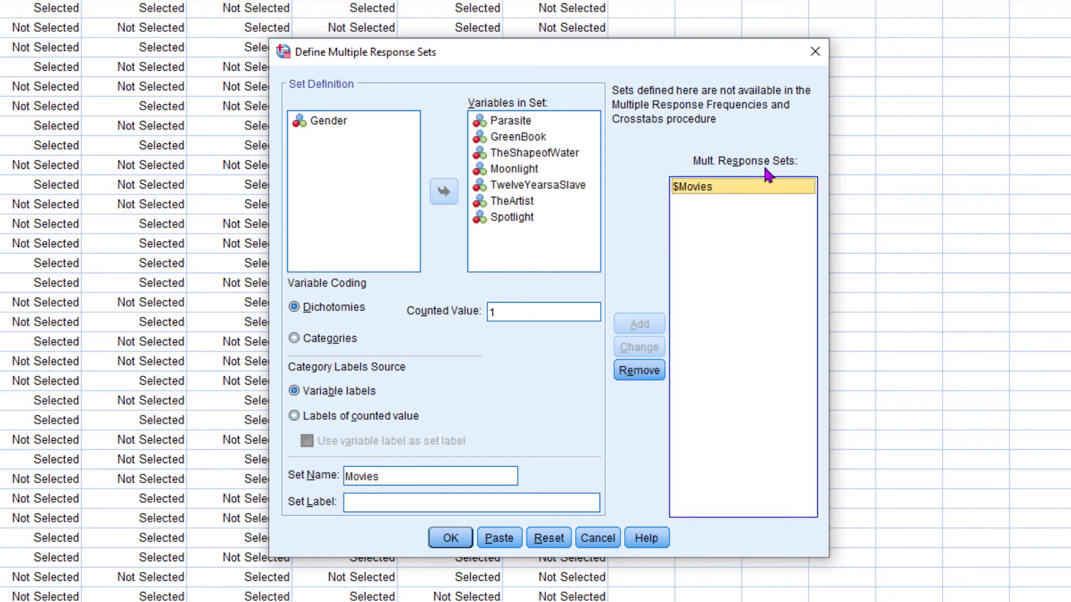
click(459, 541)
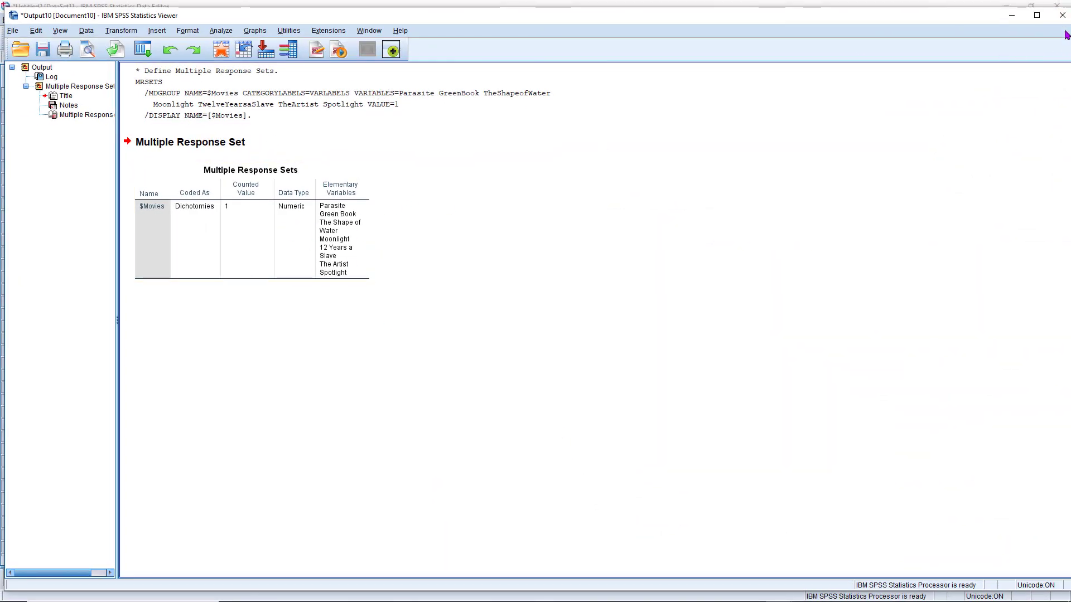
click(1043, 24)
click(542, 328)
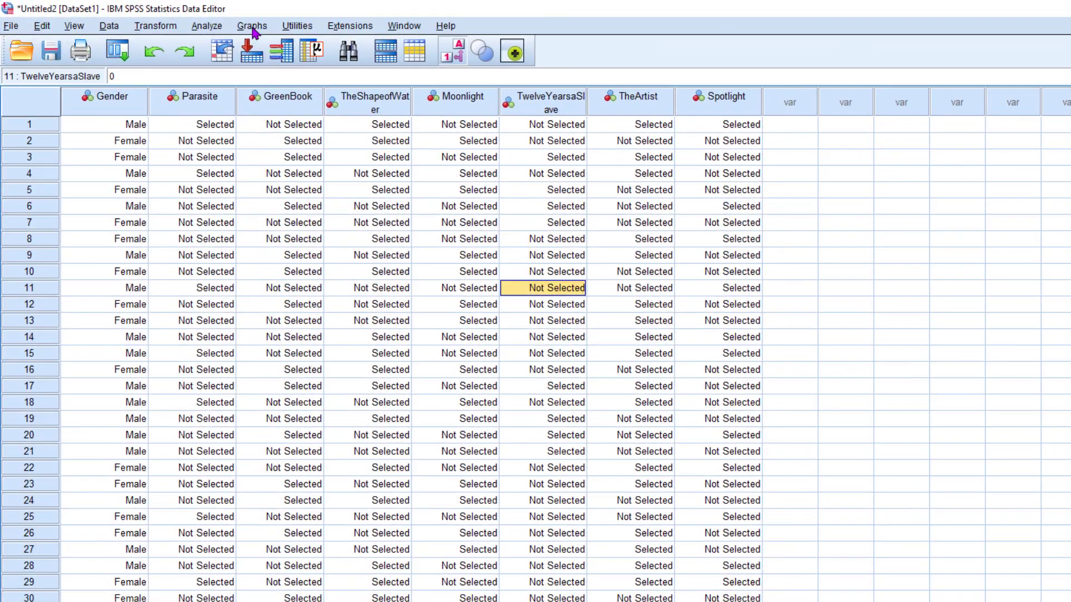
Step: Set up a simple bar chart in the Chart Builder with $Movies on the X-axis
click(225, 24)
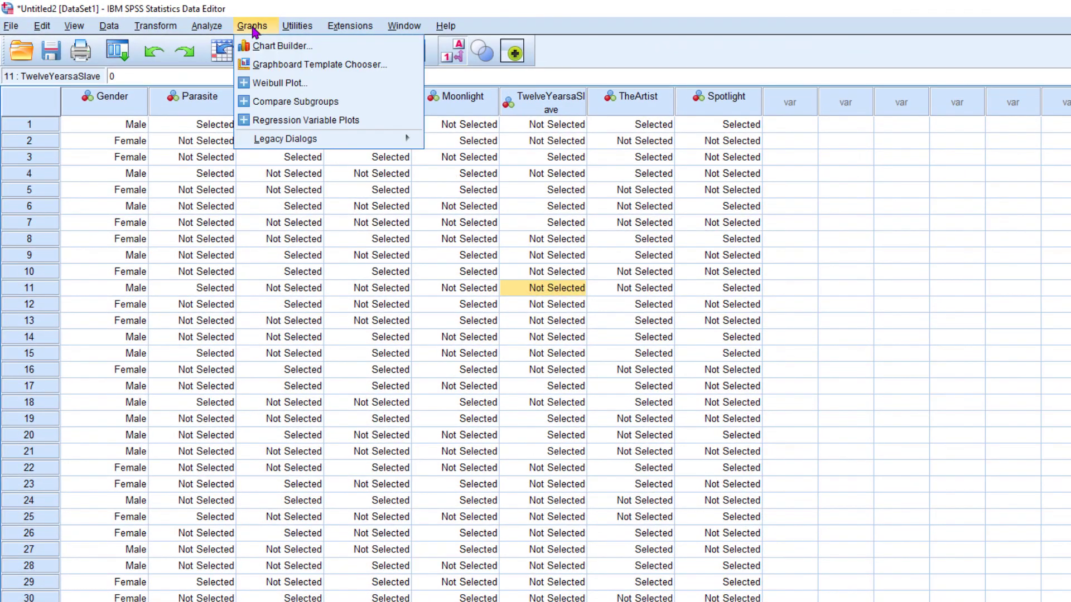
click(262, 48)
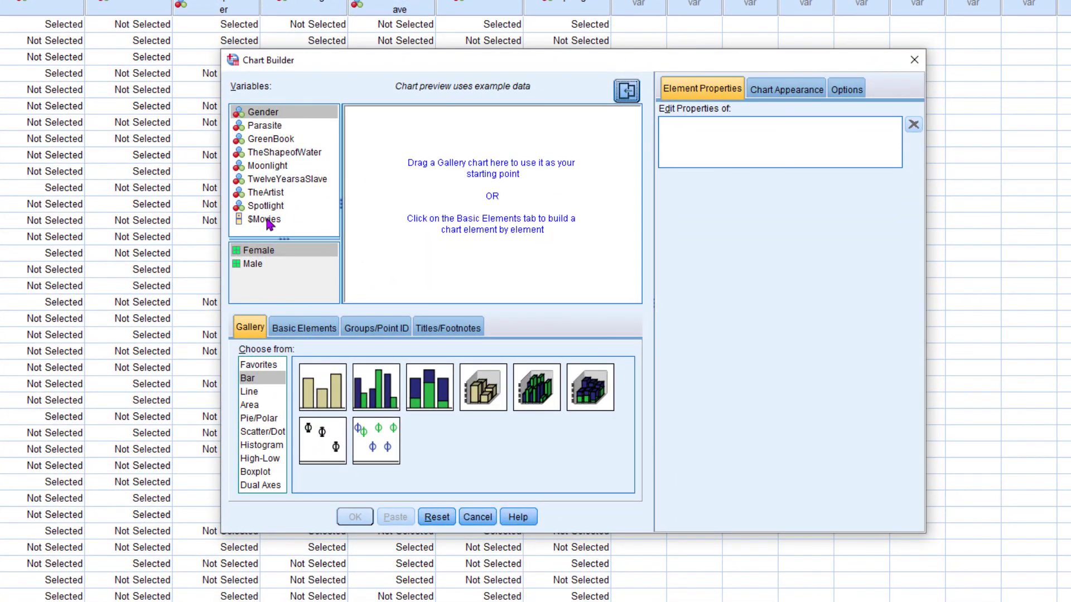
click(267, 219)
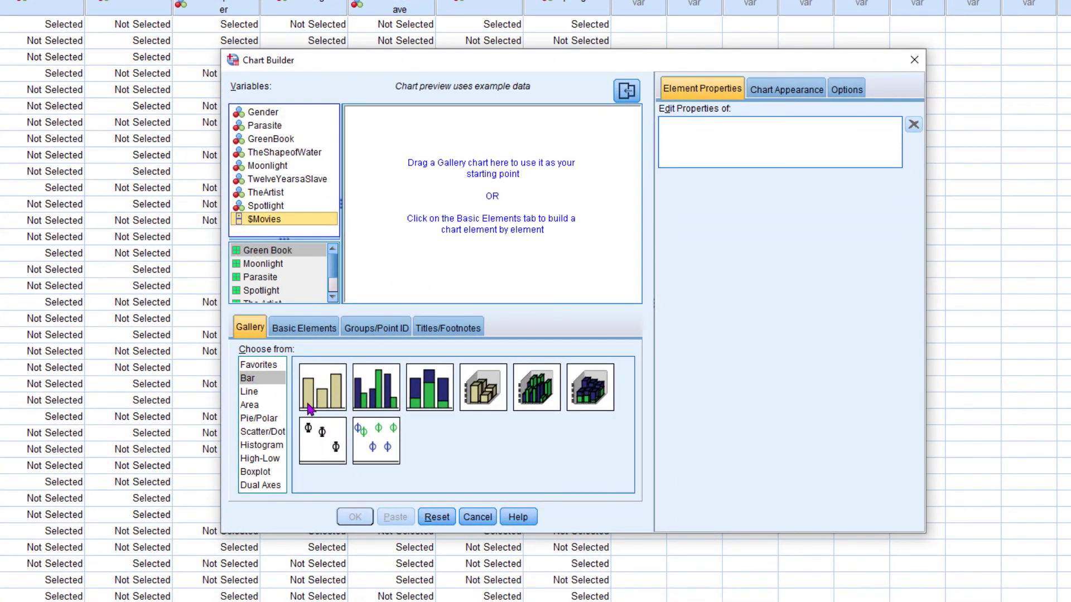
click(250, 379)
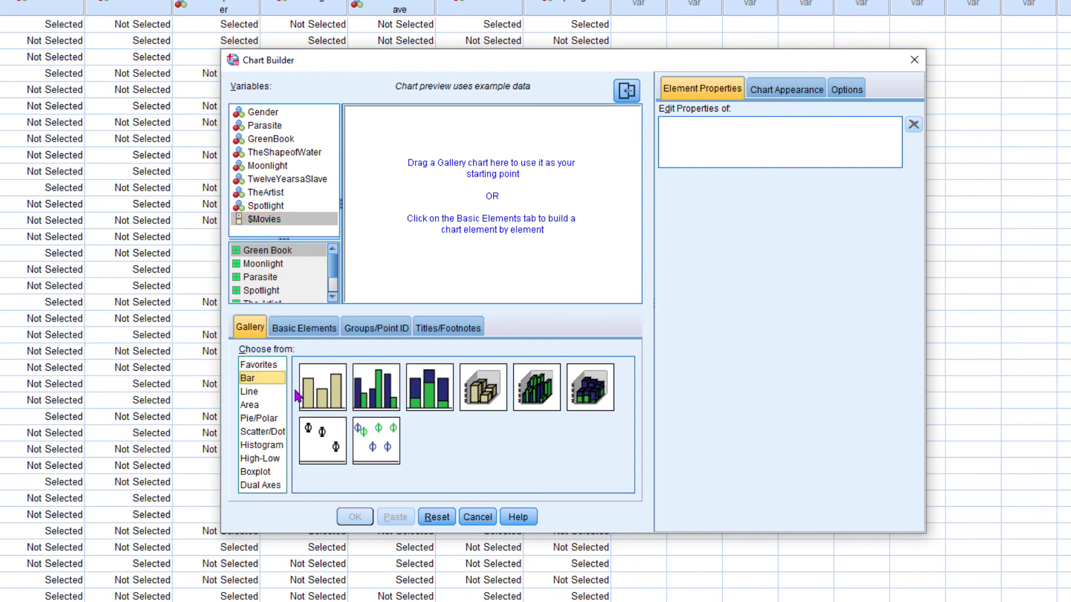
drag(315, 397, 487, 217)
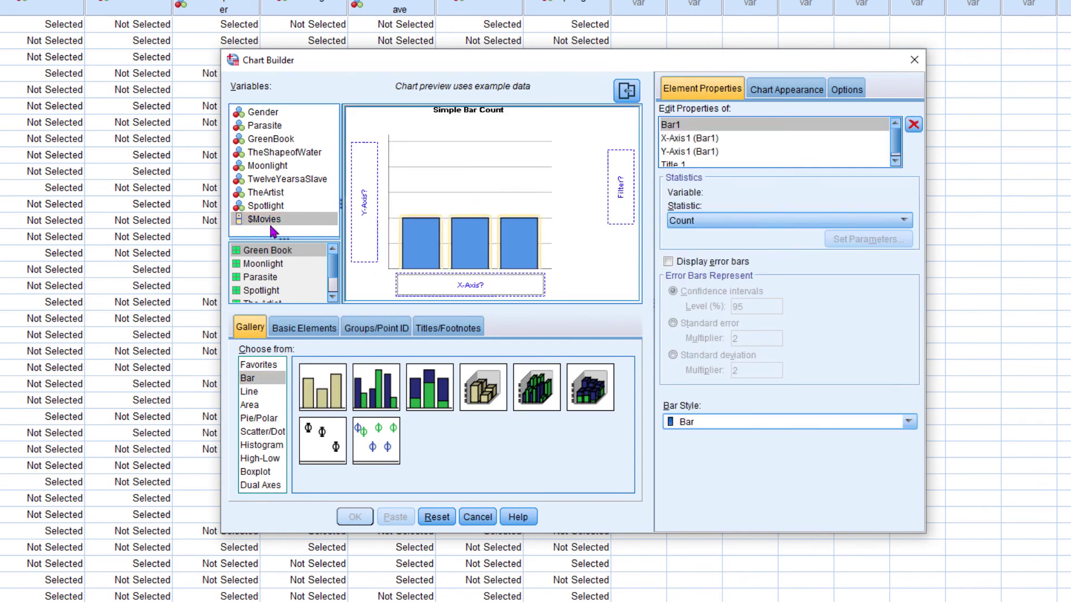
drag(264, 220, 504, 301)
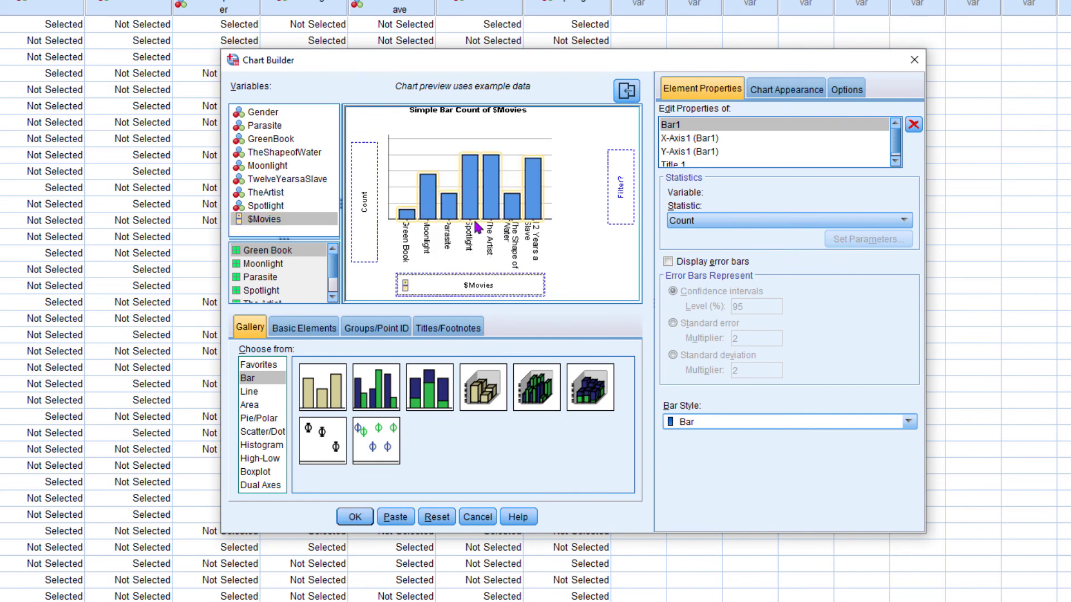
Step: Change the bar statistic of the $Movies chart to Percentage
click(355, 517)
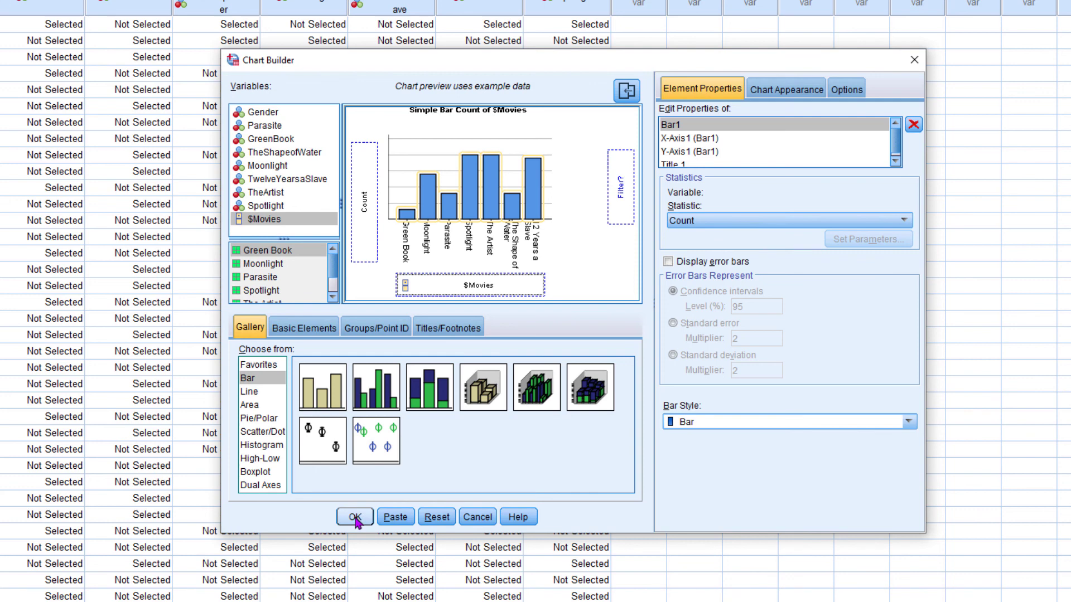
click(700, 223)
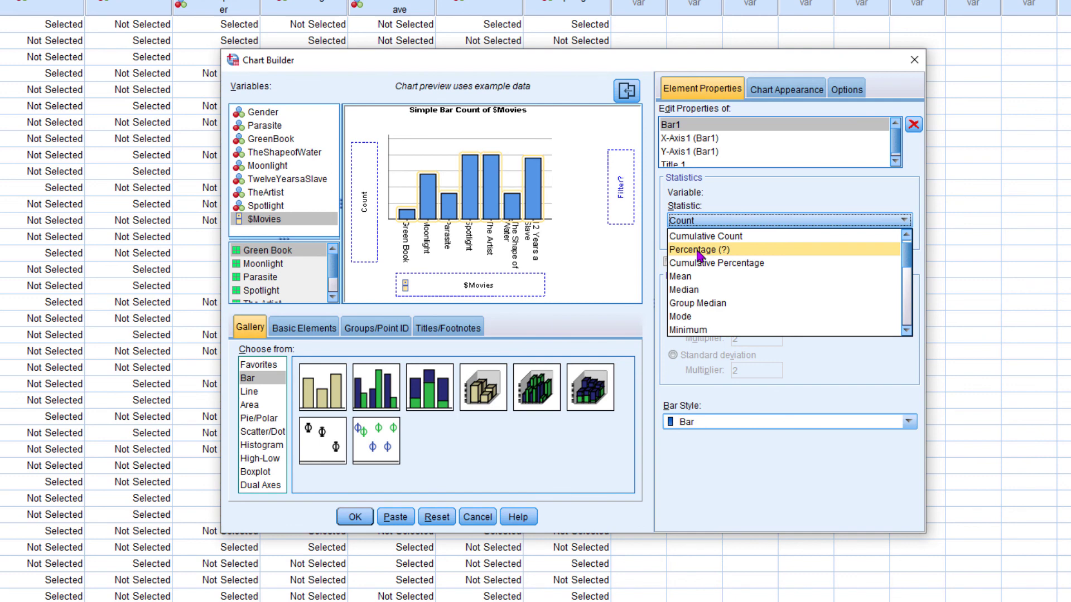
click(697, 250)
click(708, 223)
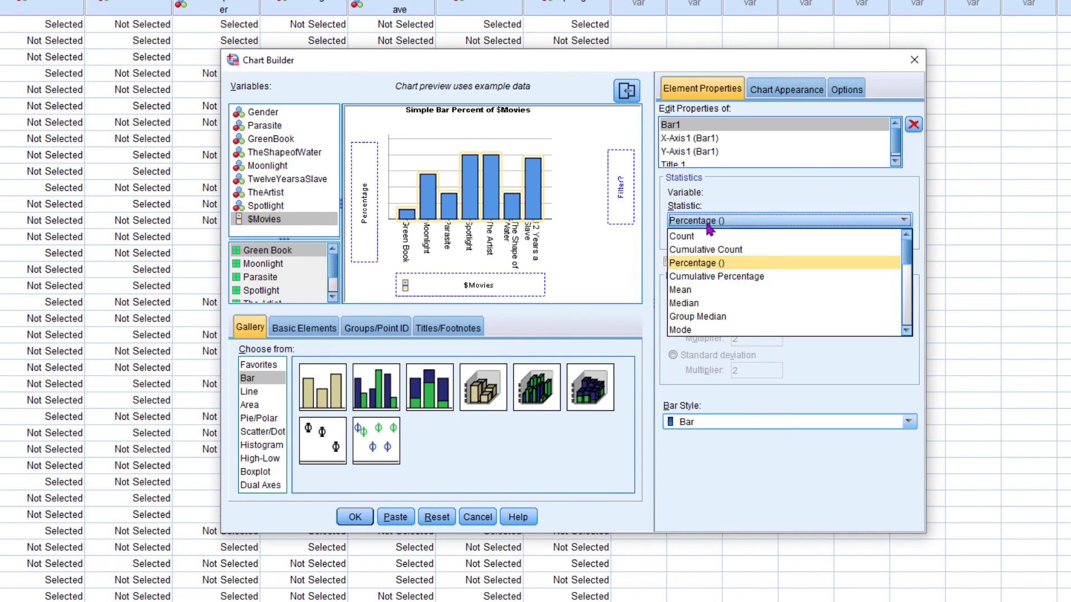
click(707, 240)
click(699, 223)
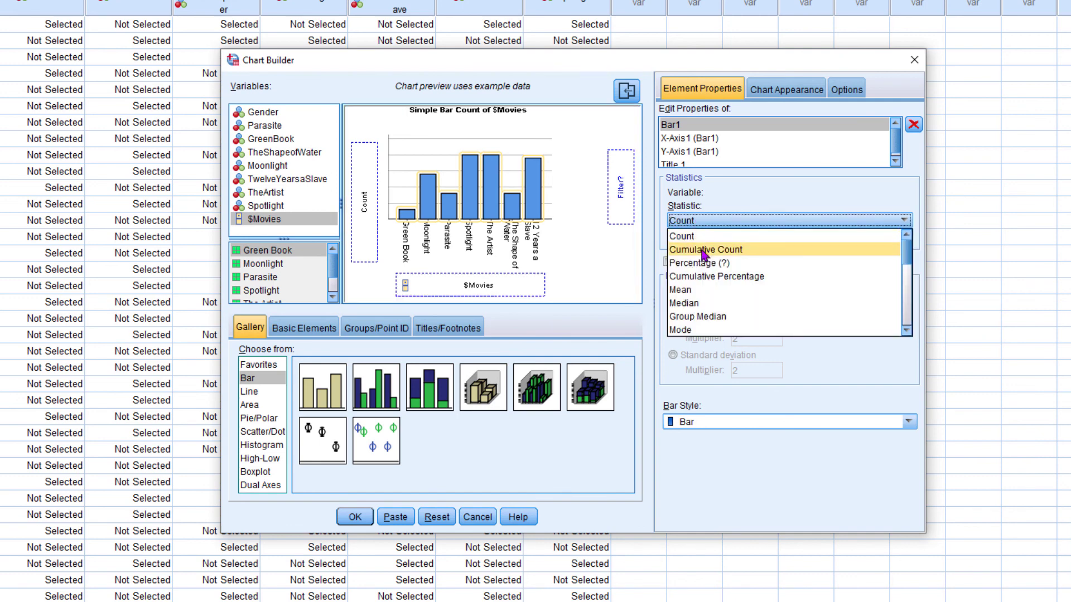
click(713, 263)
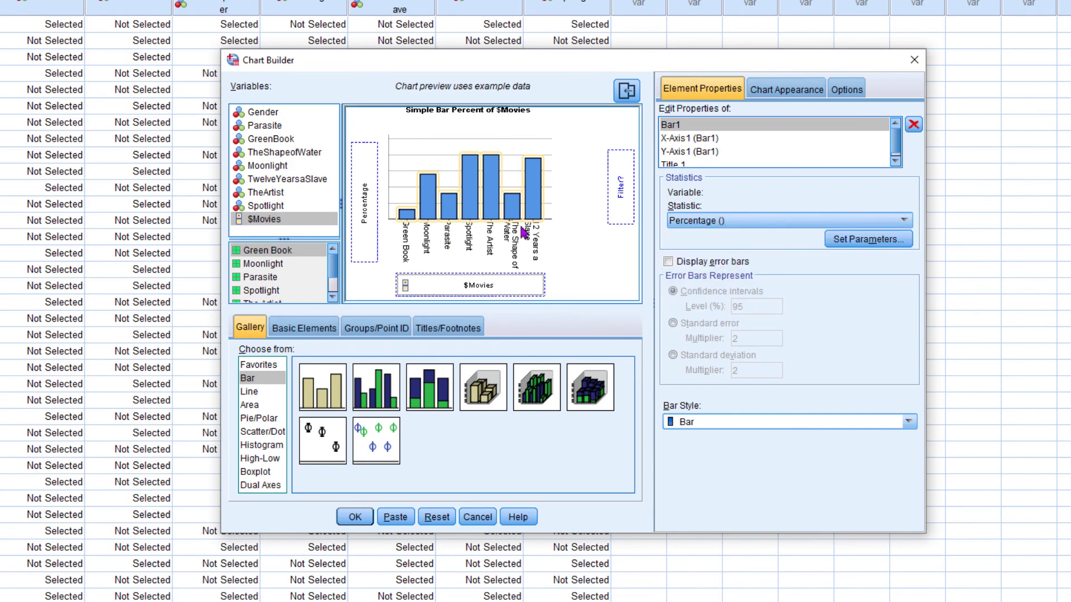
Step: Generate the simple bar percent chart of $Movies and look over its bars in the output
click(355, 517)
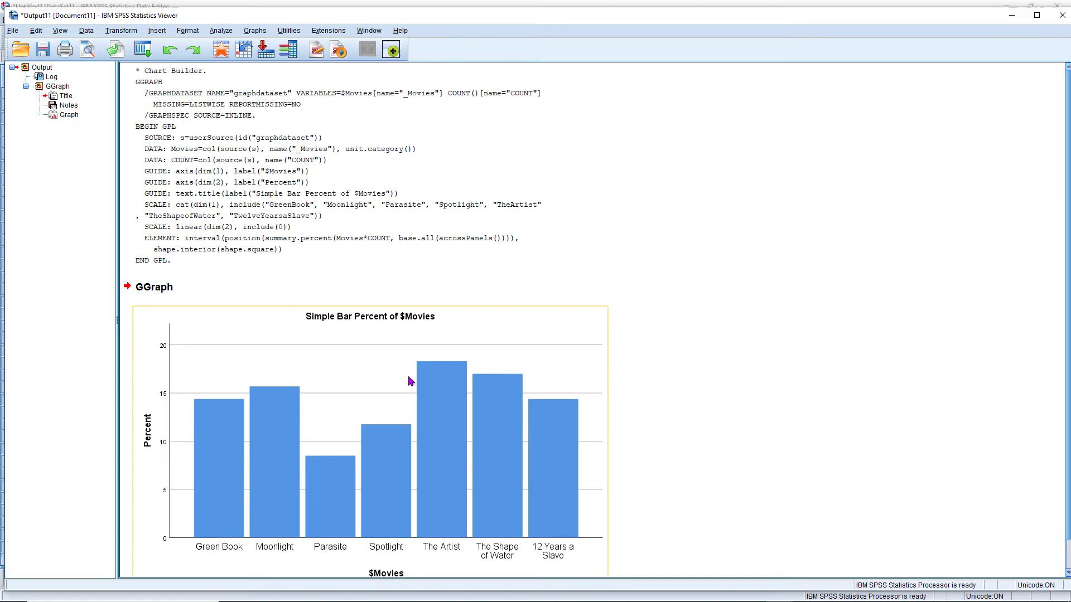
scroll(410, 381, down, 1)
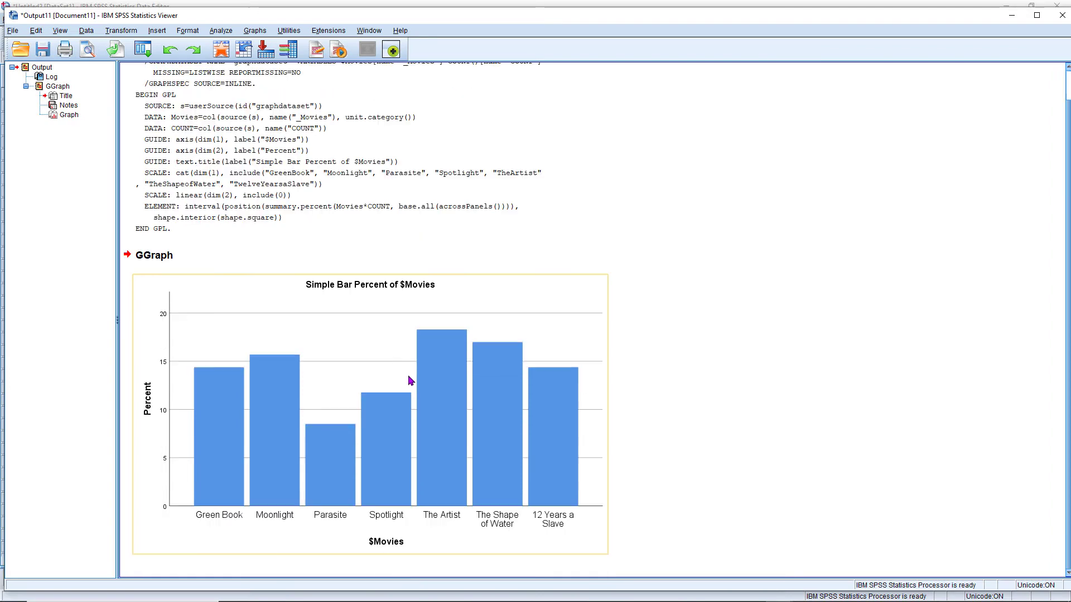
click(436, 418)
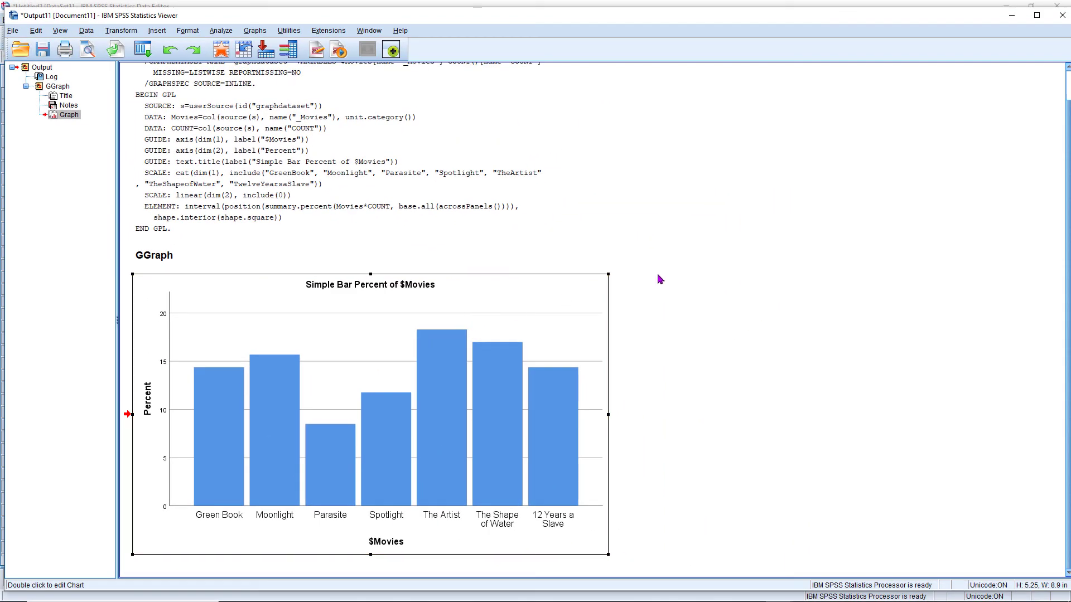
click(554, 305)
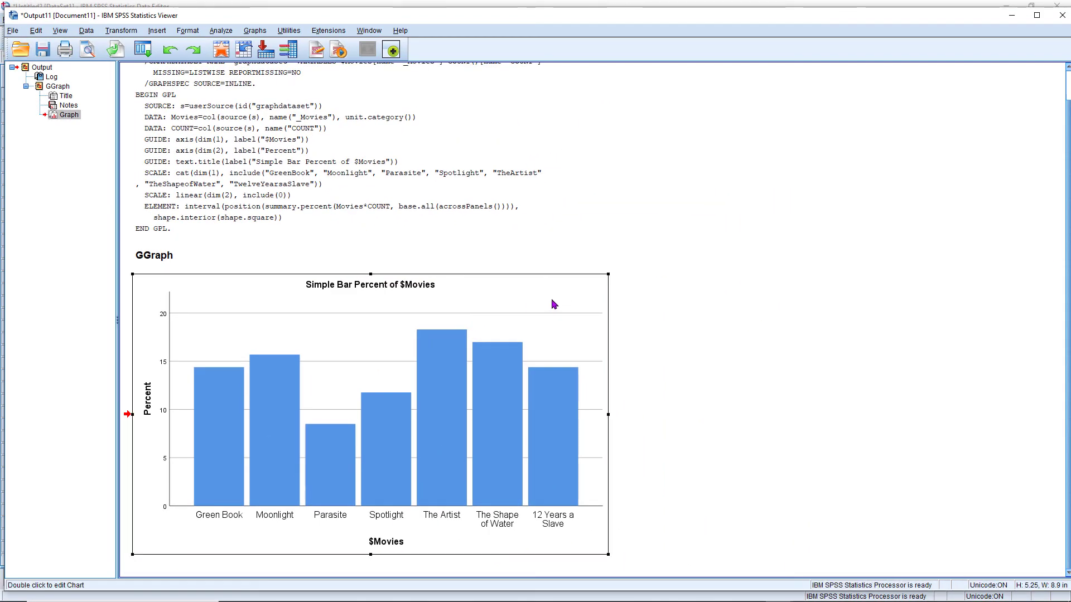